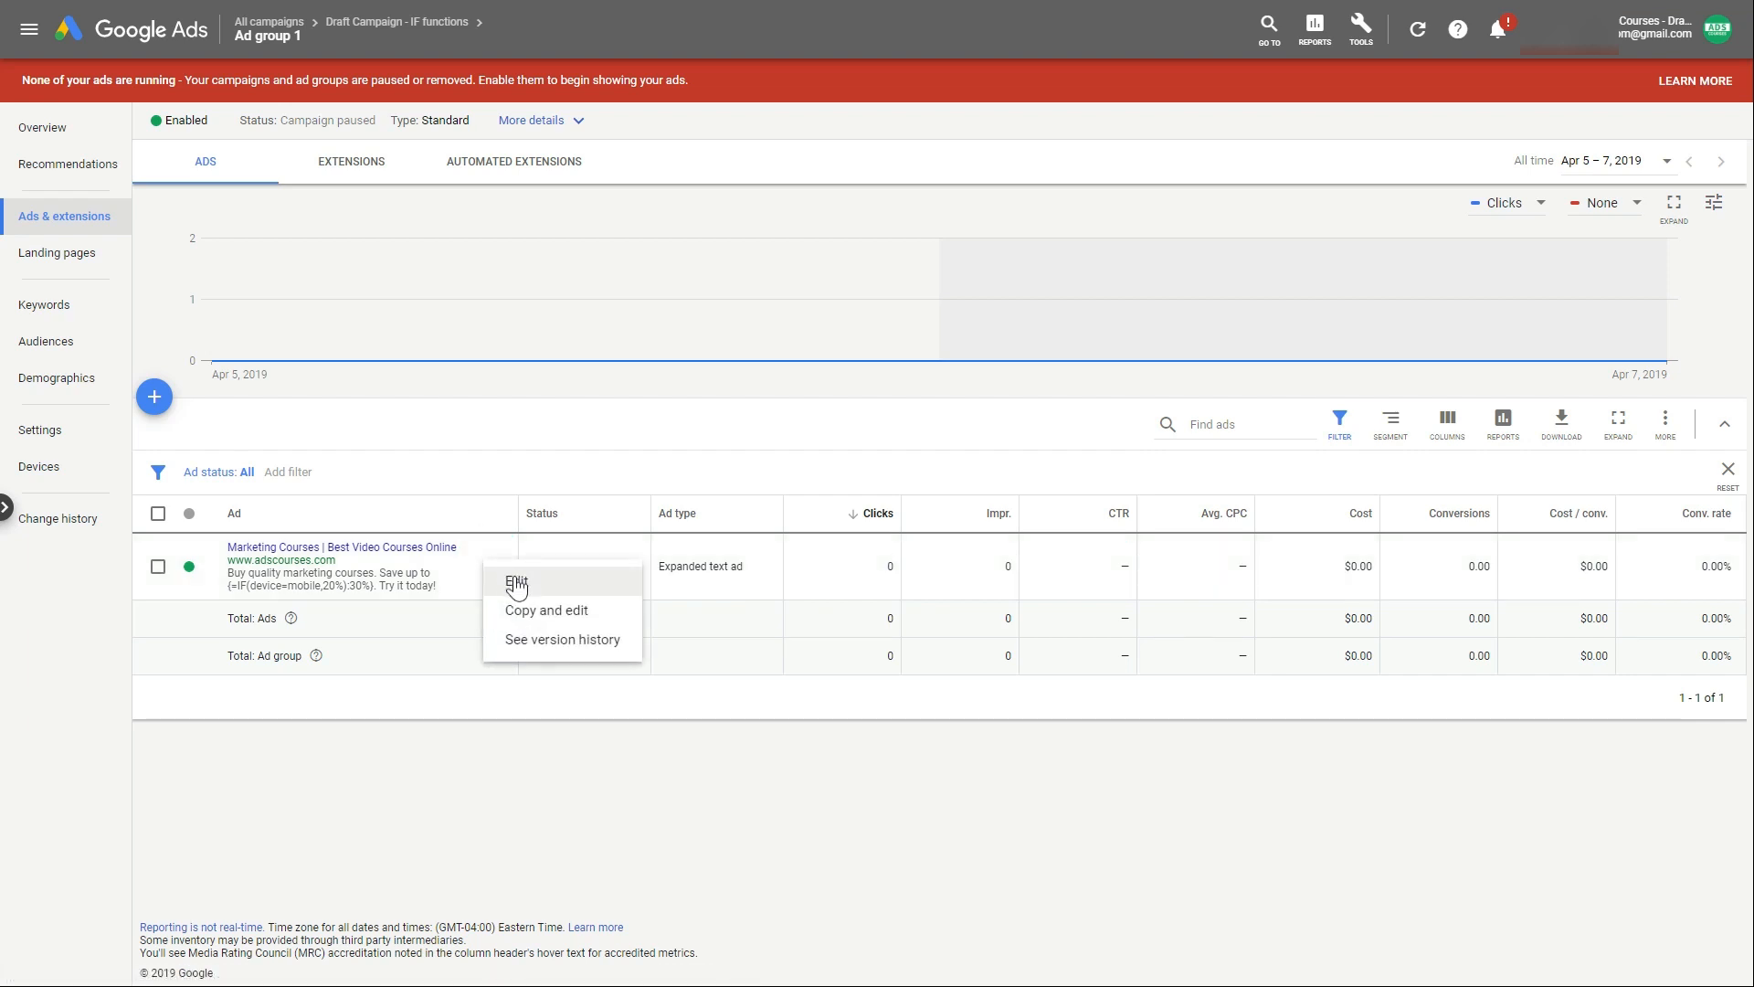
- Edit the Marketing Courses text ad, replacing everything after "Save up to" in Description 1 with a new IF function
left_click(517, 583)
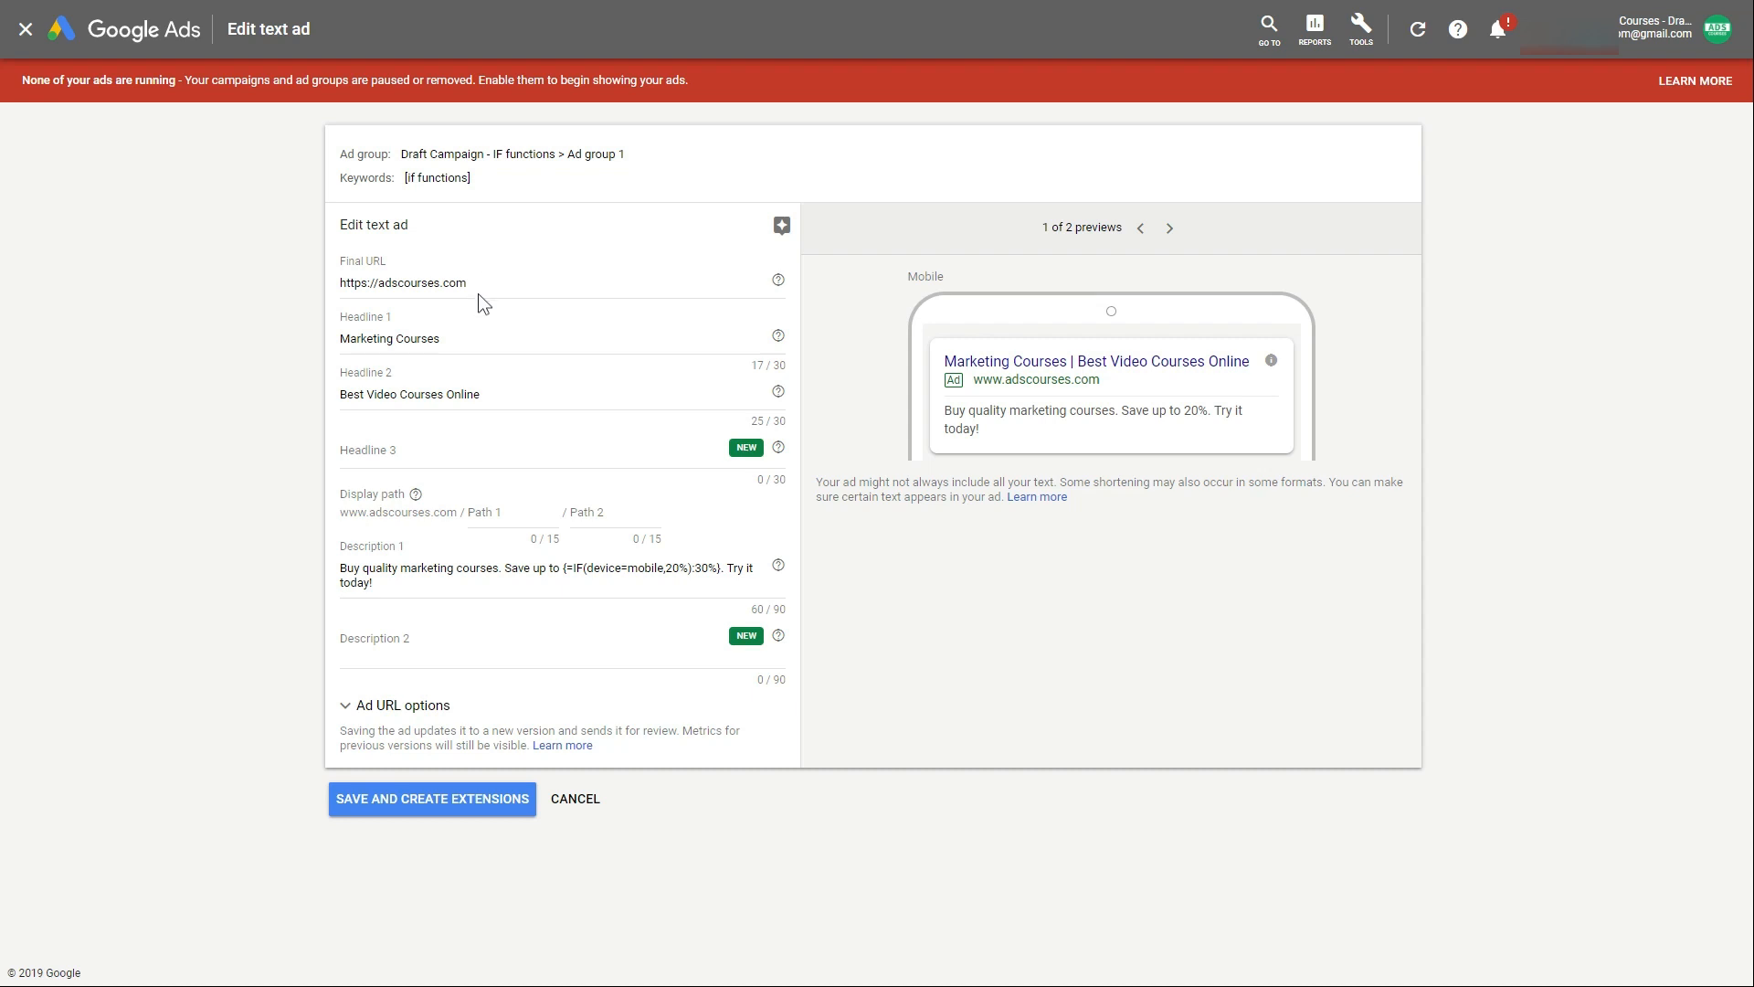
left_click(544, 568)
left_click_drag(560, 568, 673, 610)
key("BackSpace")
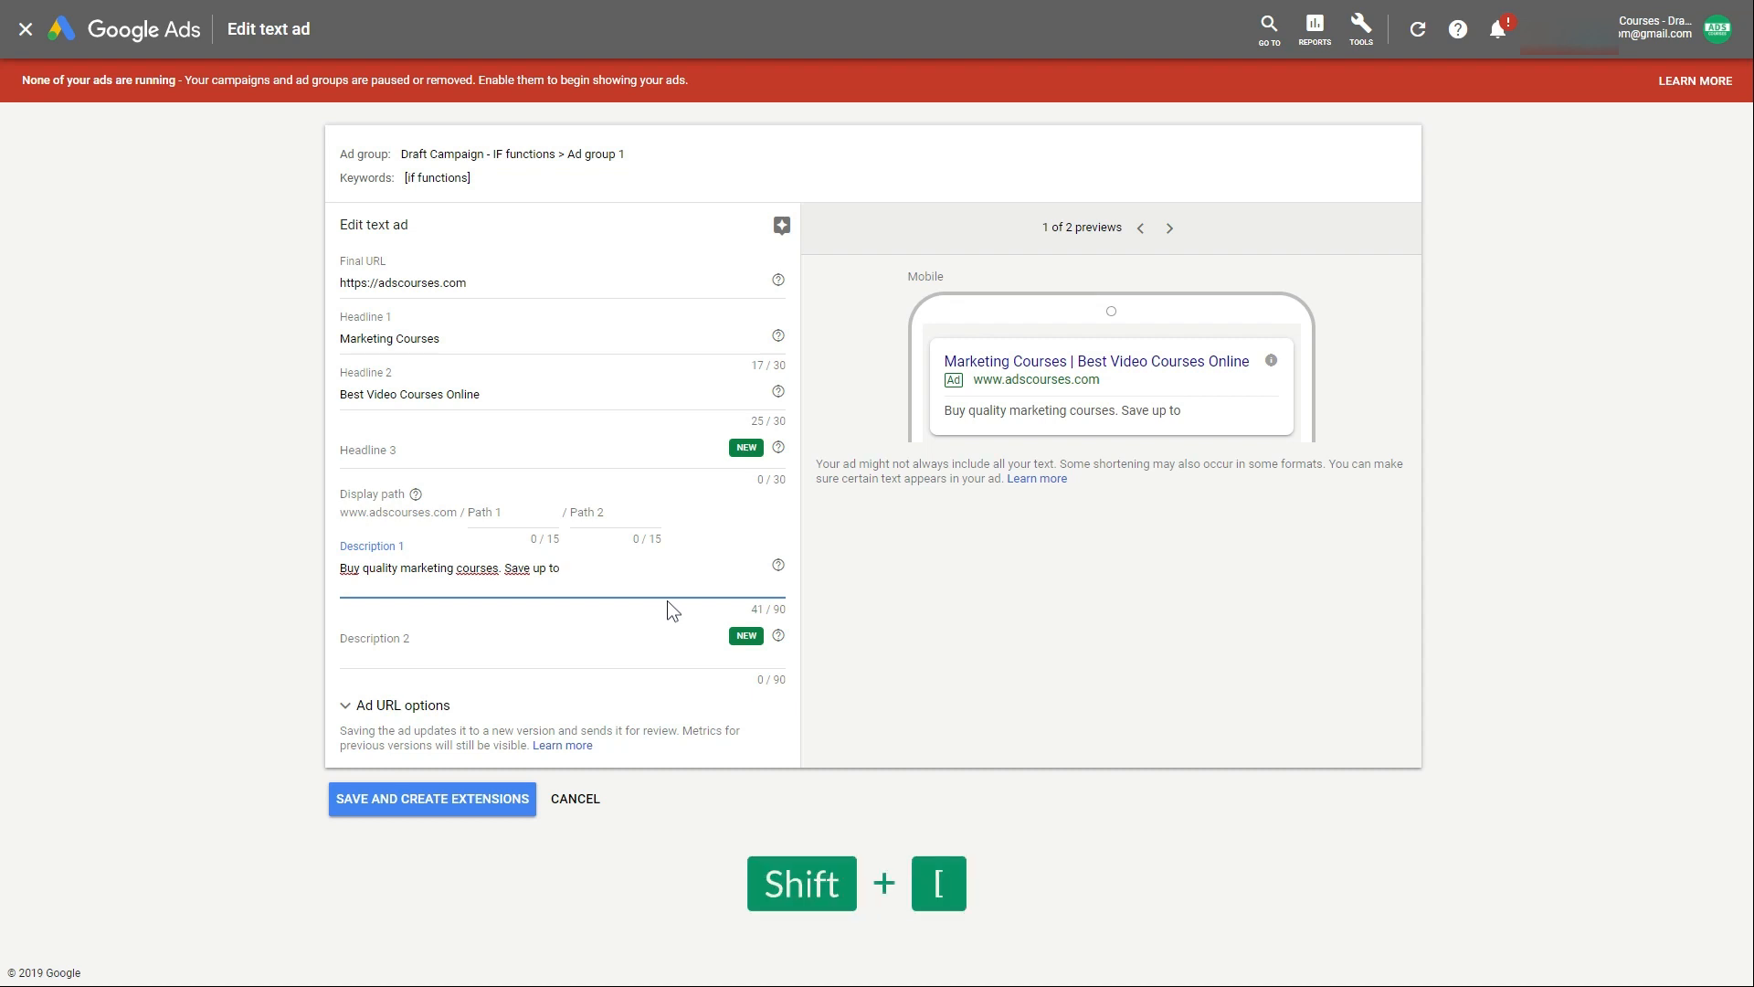
type("{")
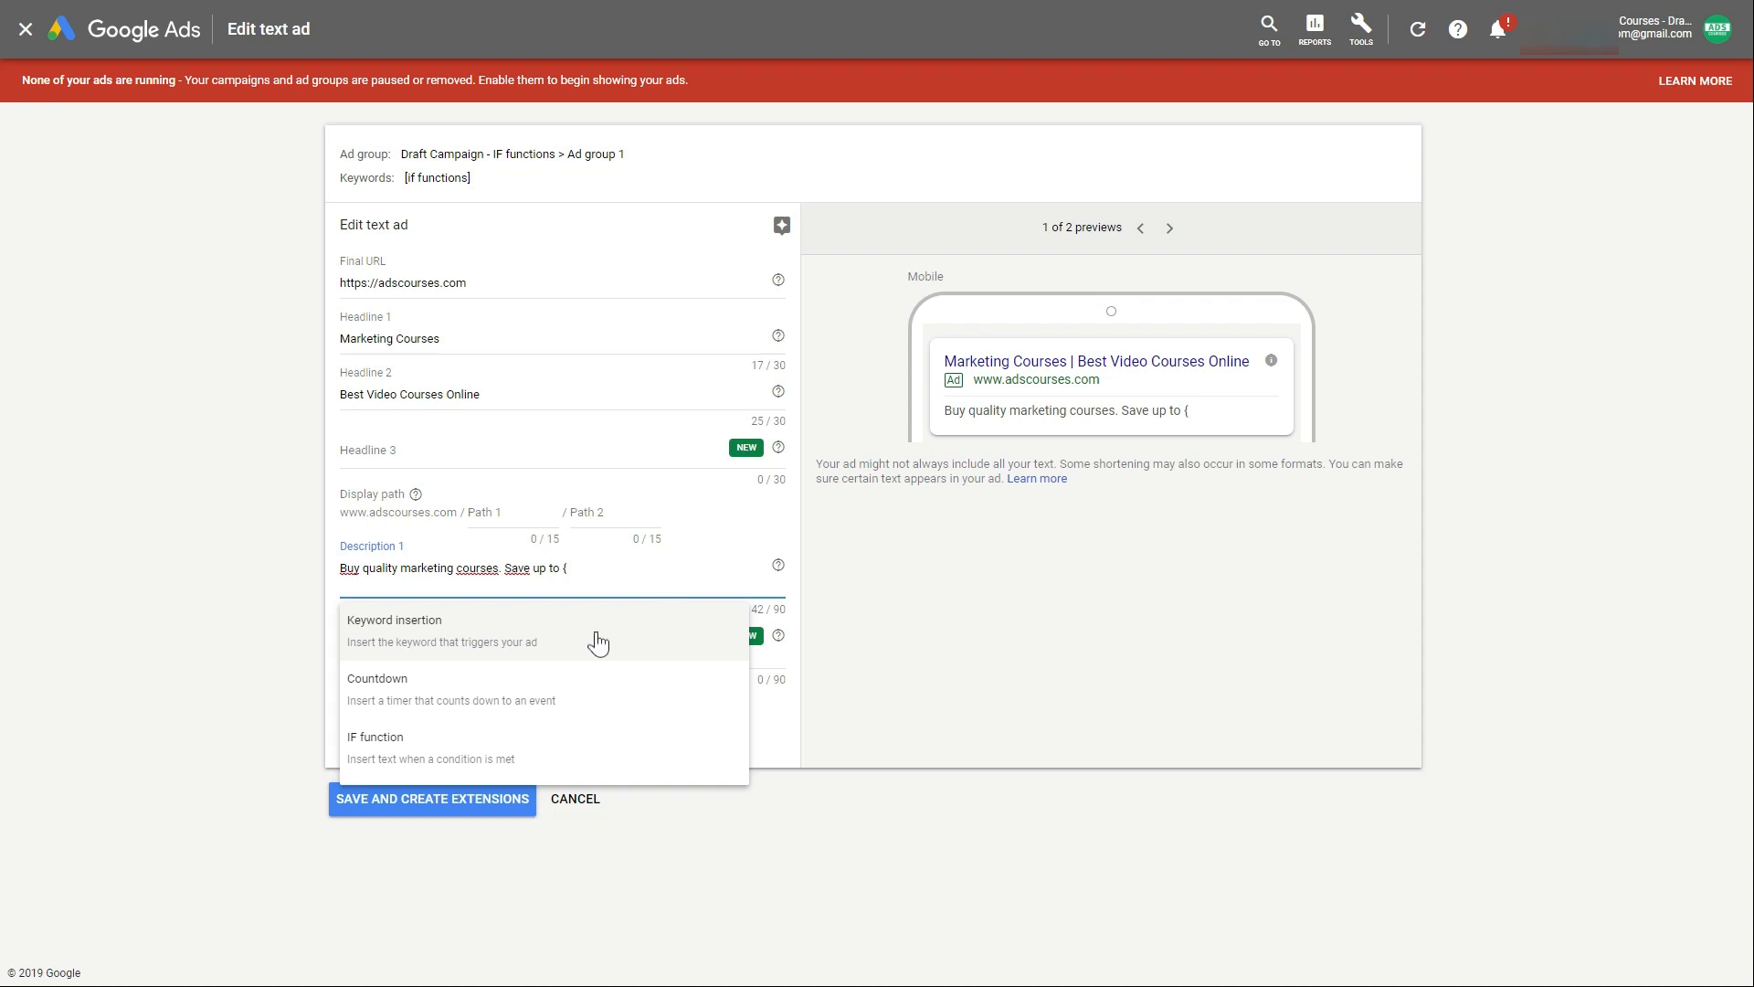
left_click(421, 764)
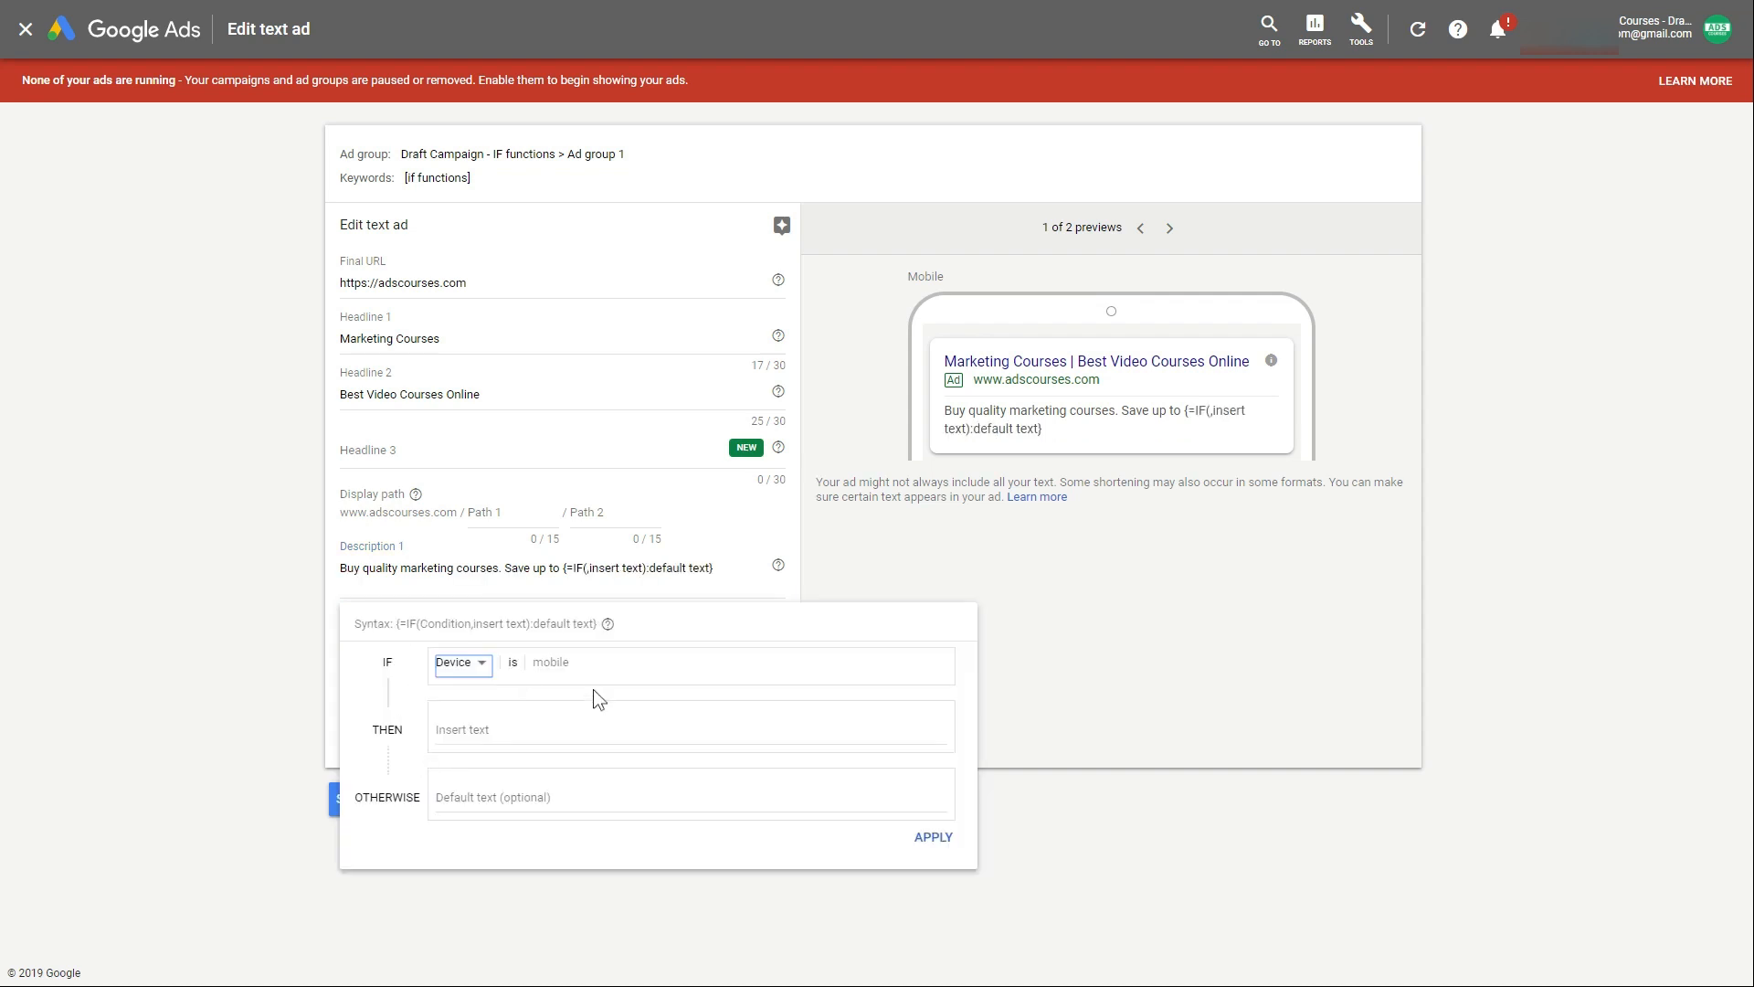
- Configure and apply the IF function for mobile devices with insert text "30% off" and default text "20% off"
left_click(473, 671)
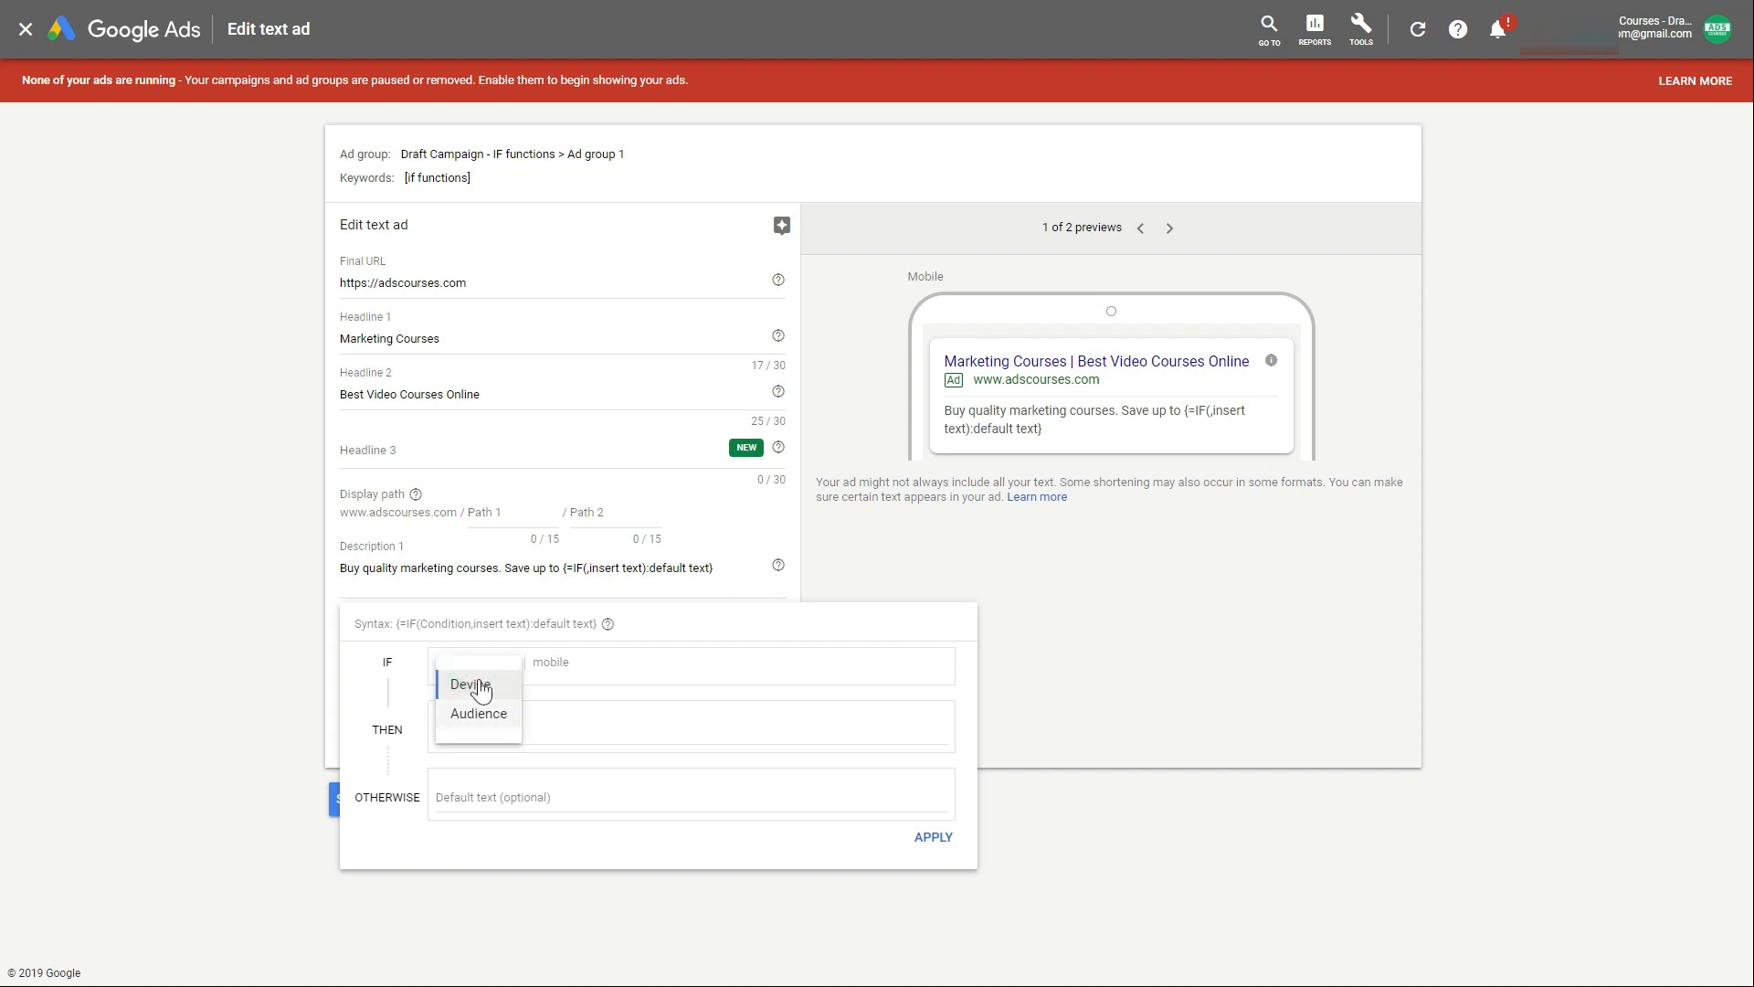
left_click(471, 685)
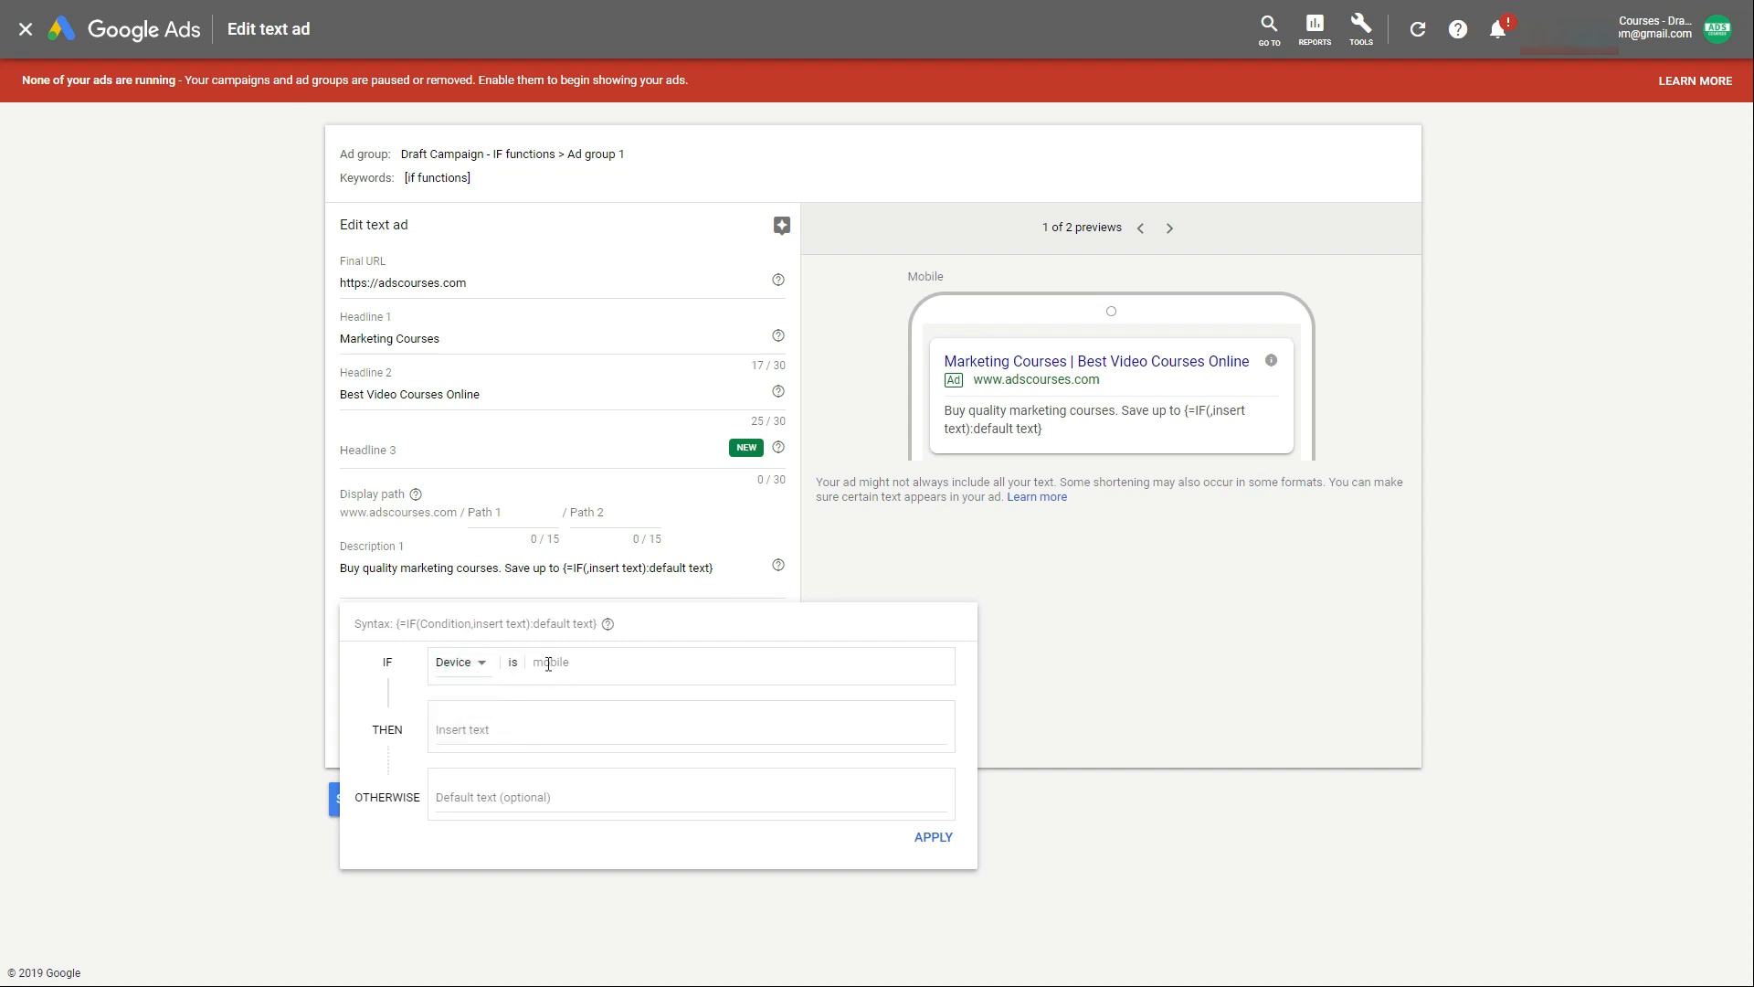
left_click(493, 735)
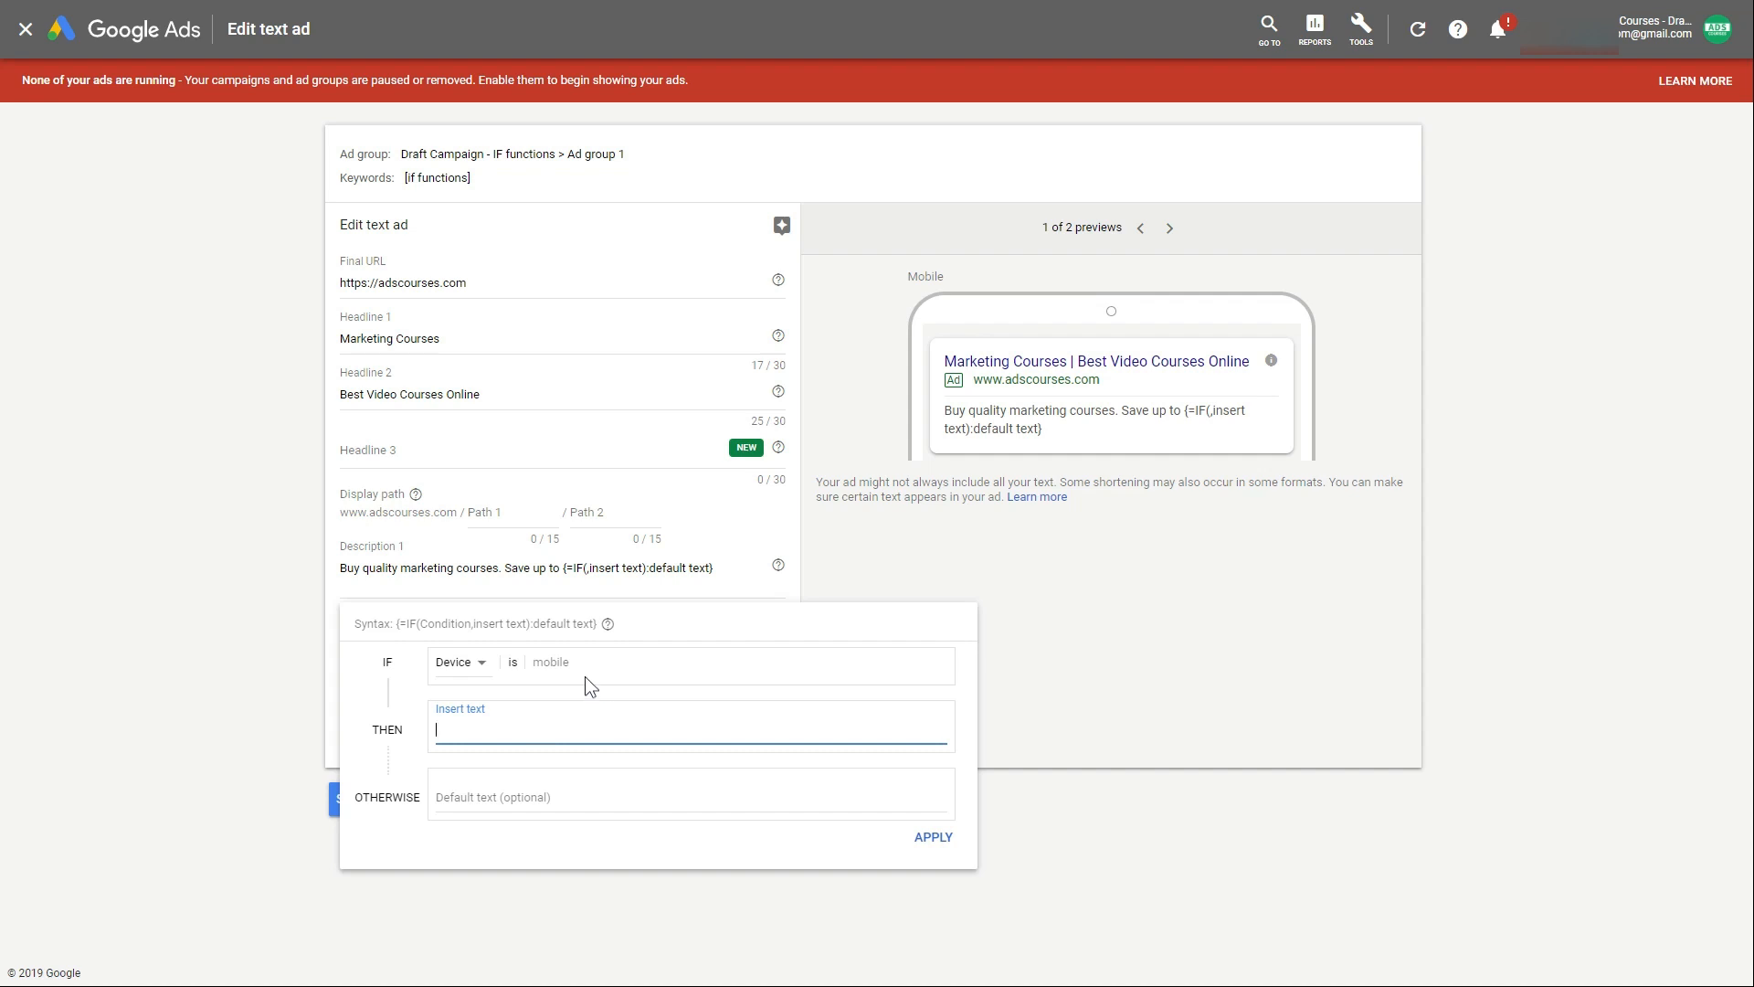
type("30")
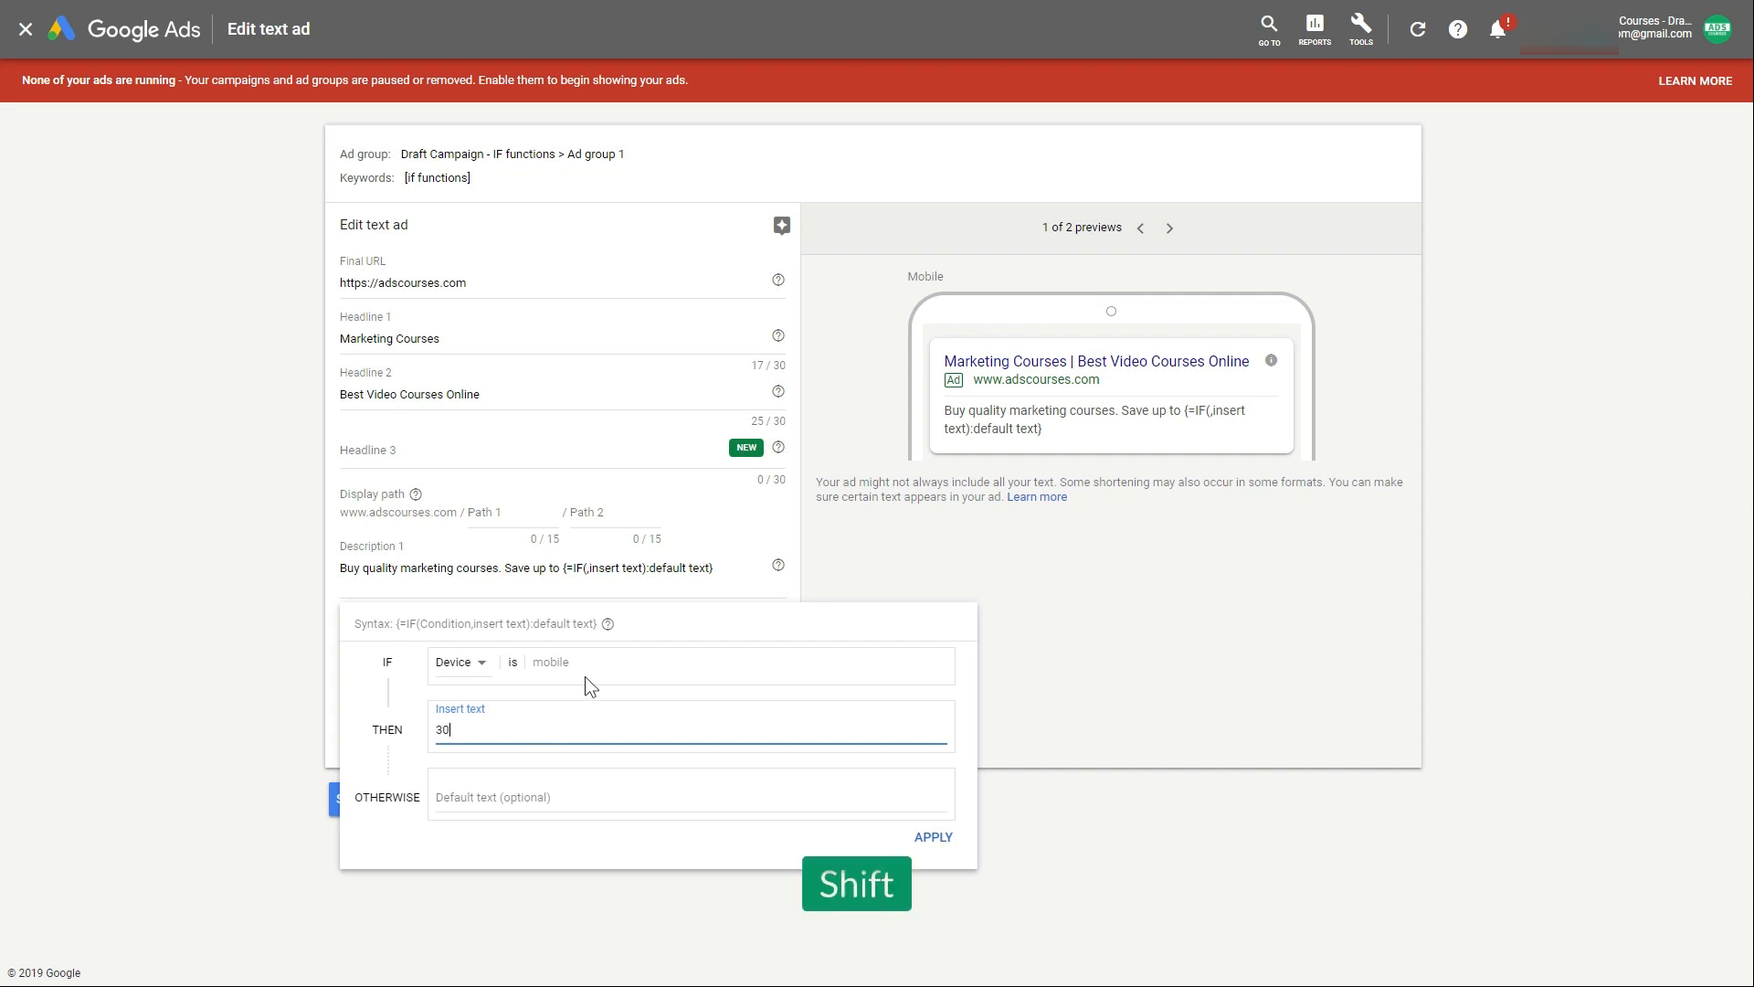
type("% off")
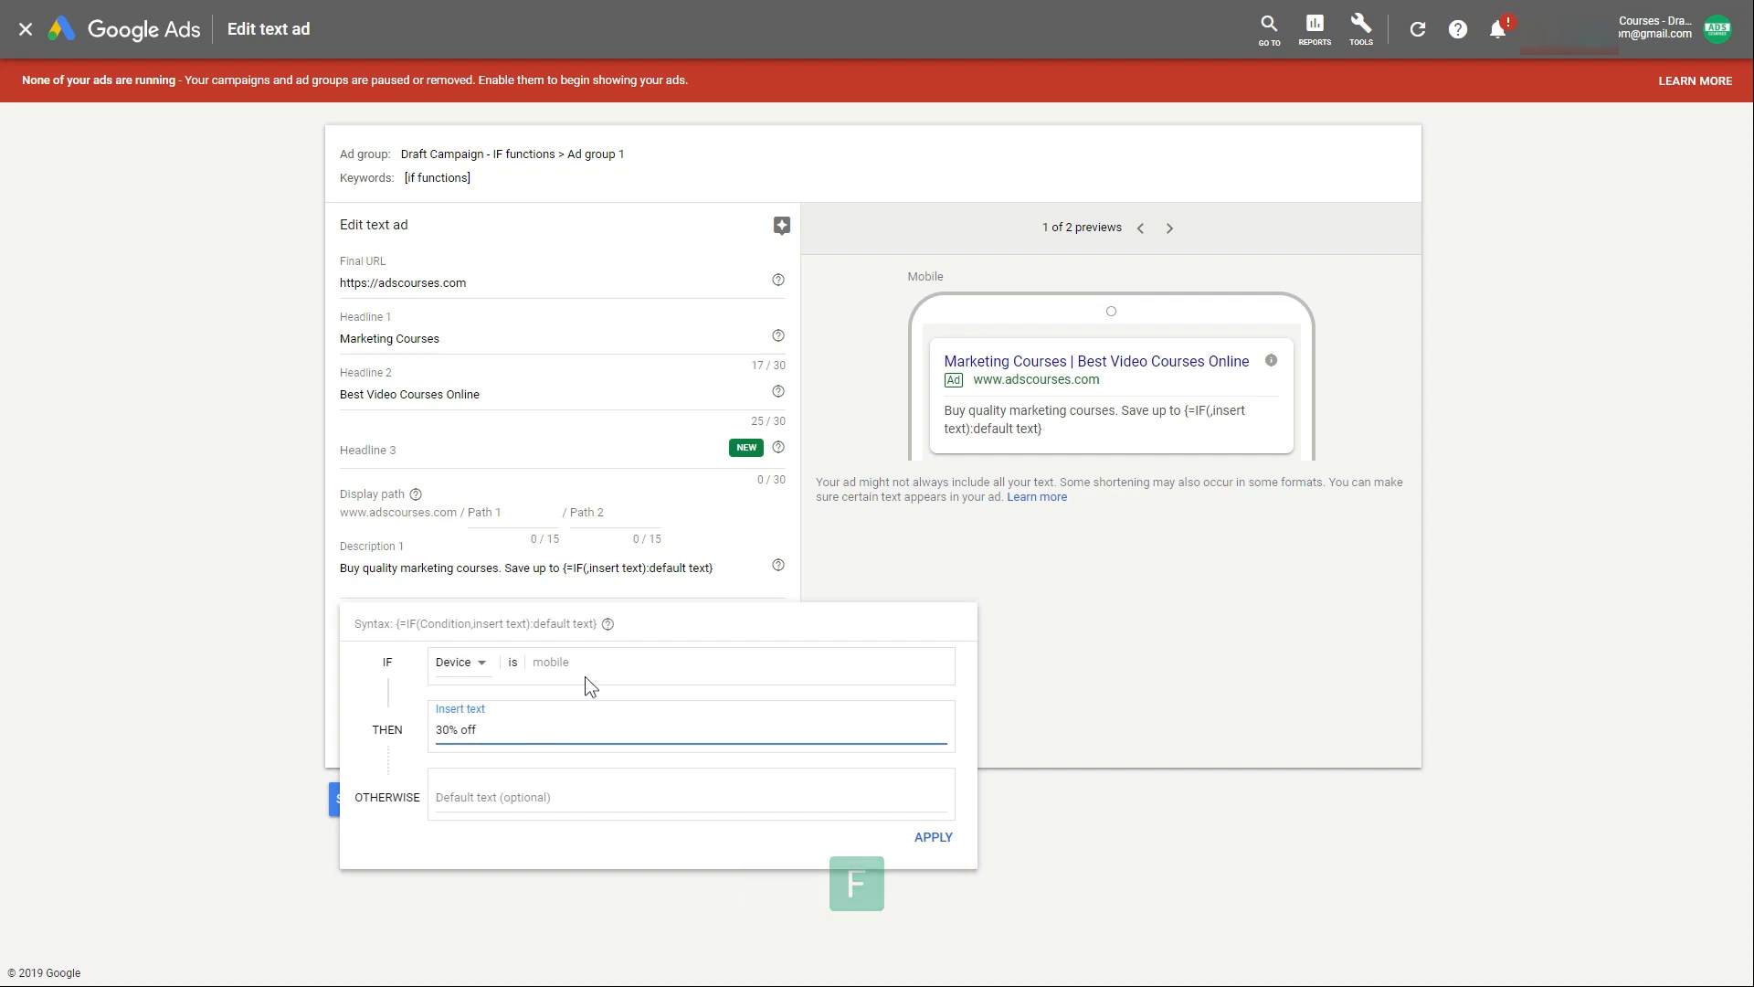
left_click(471, 800)
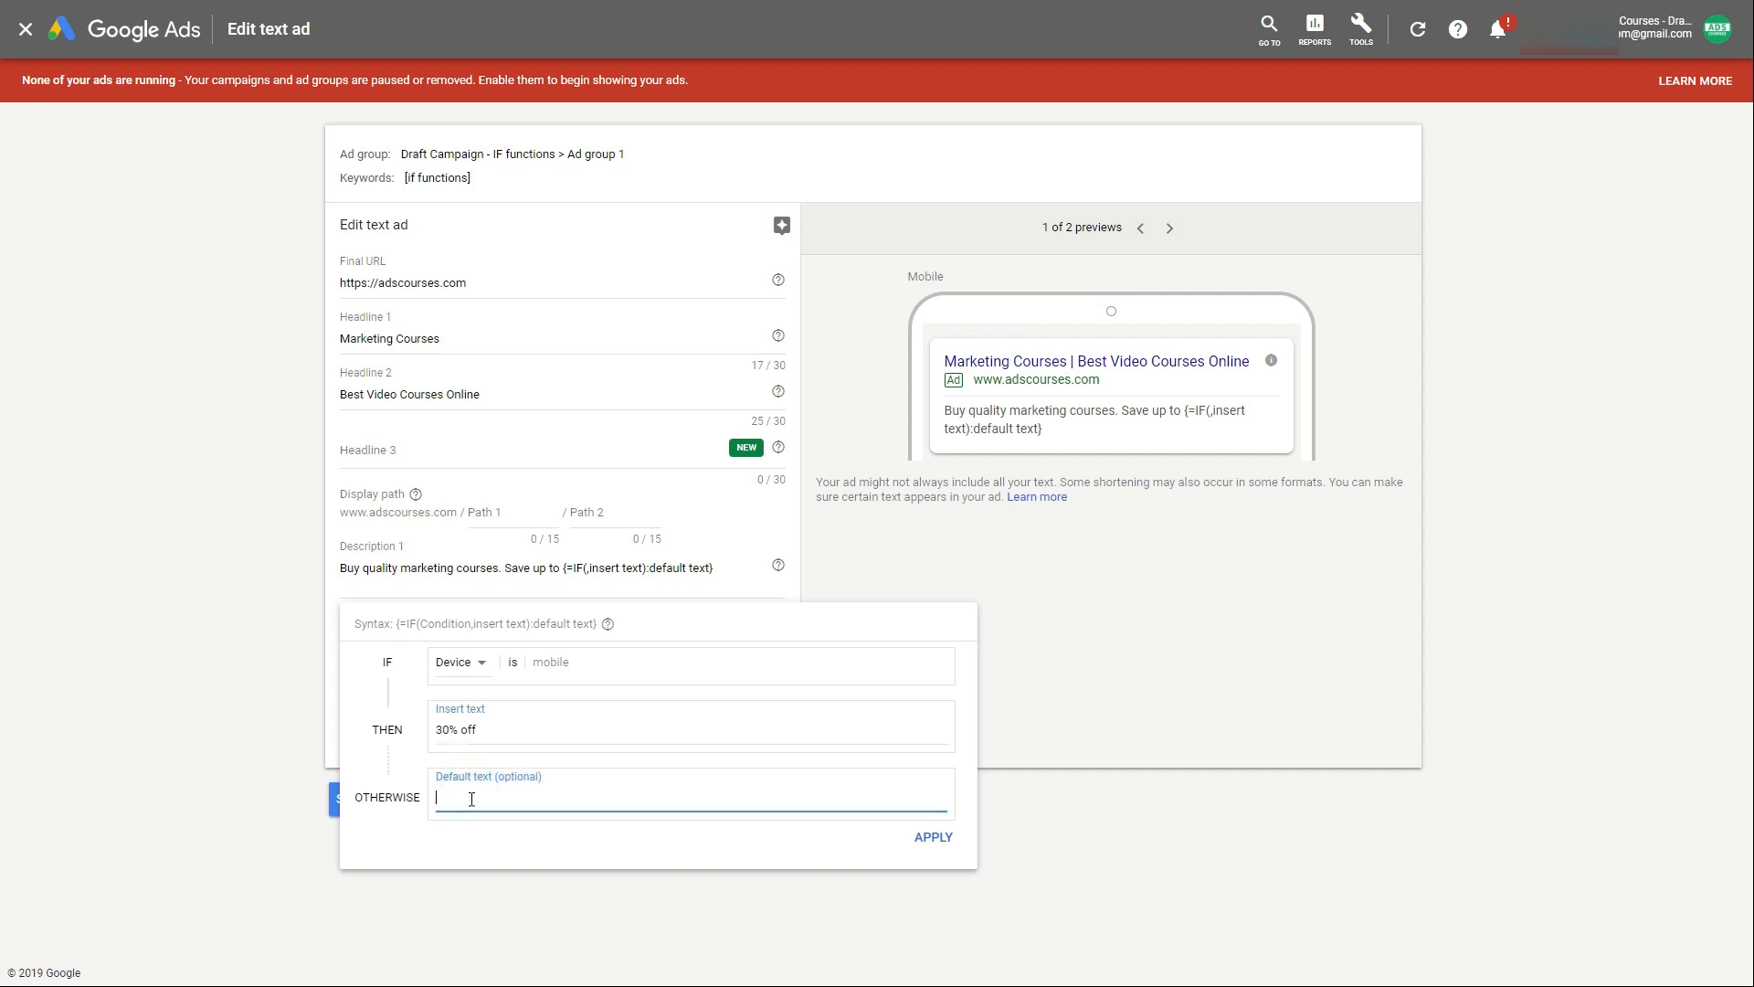
type("20")
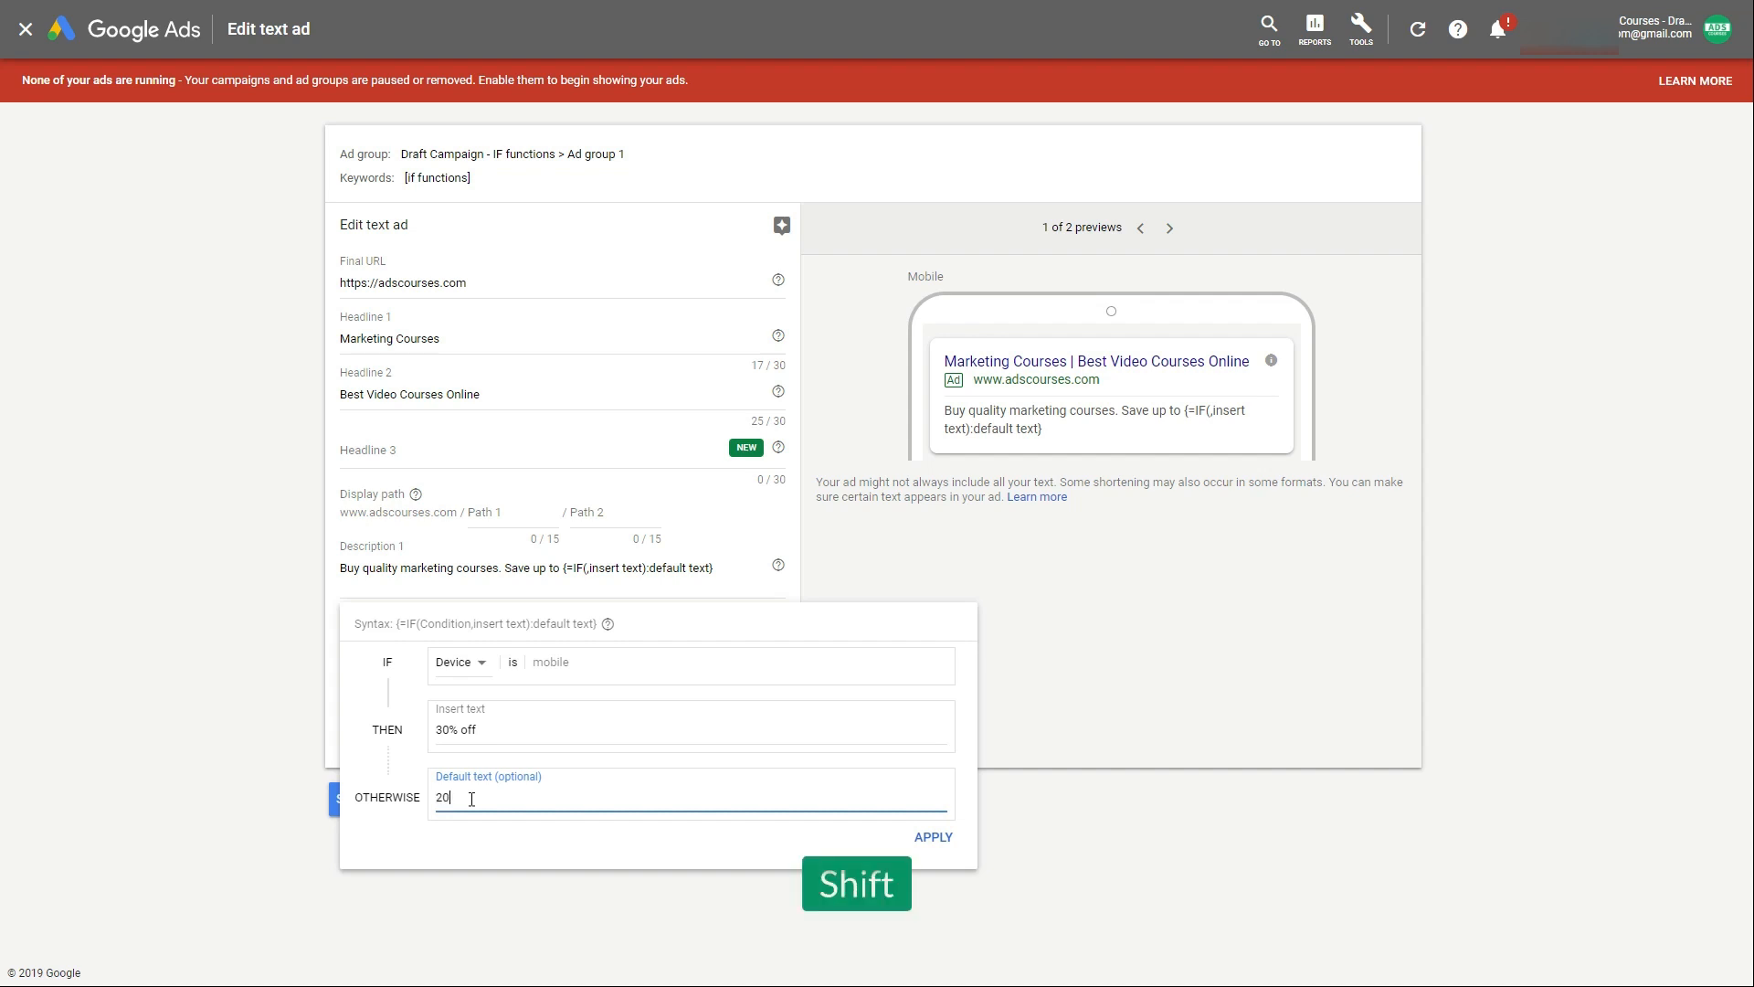
type("% off")
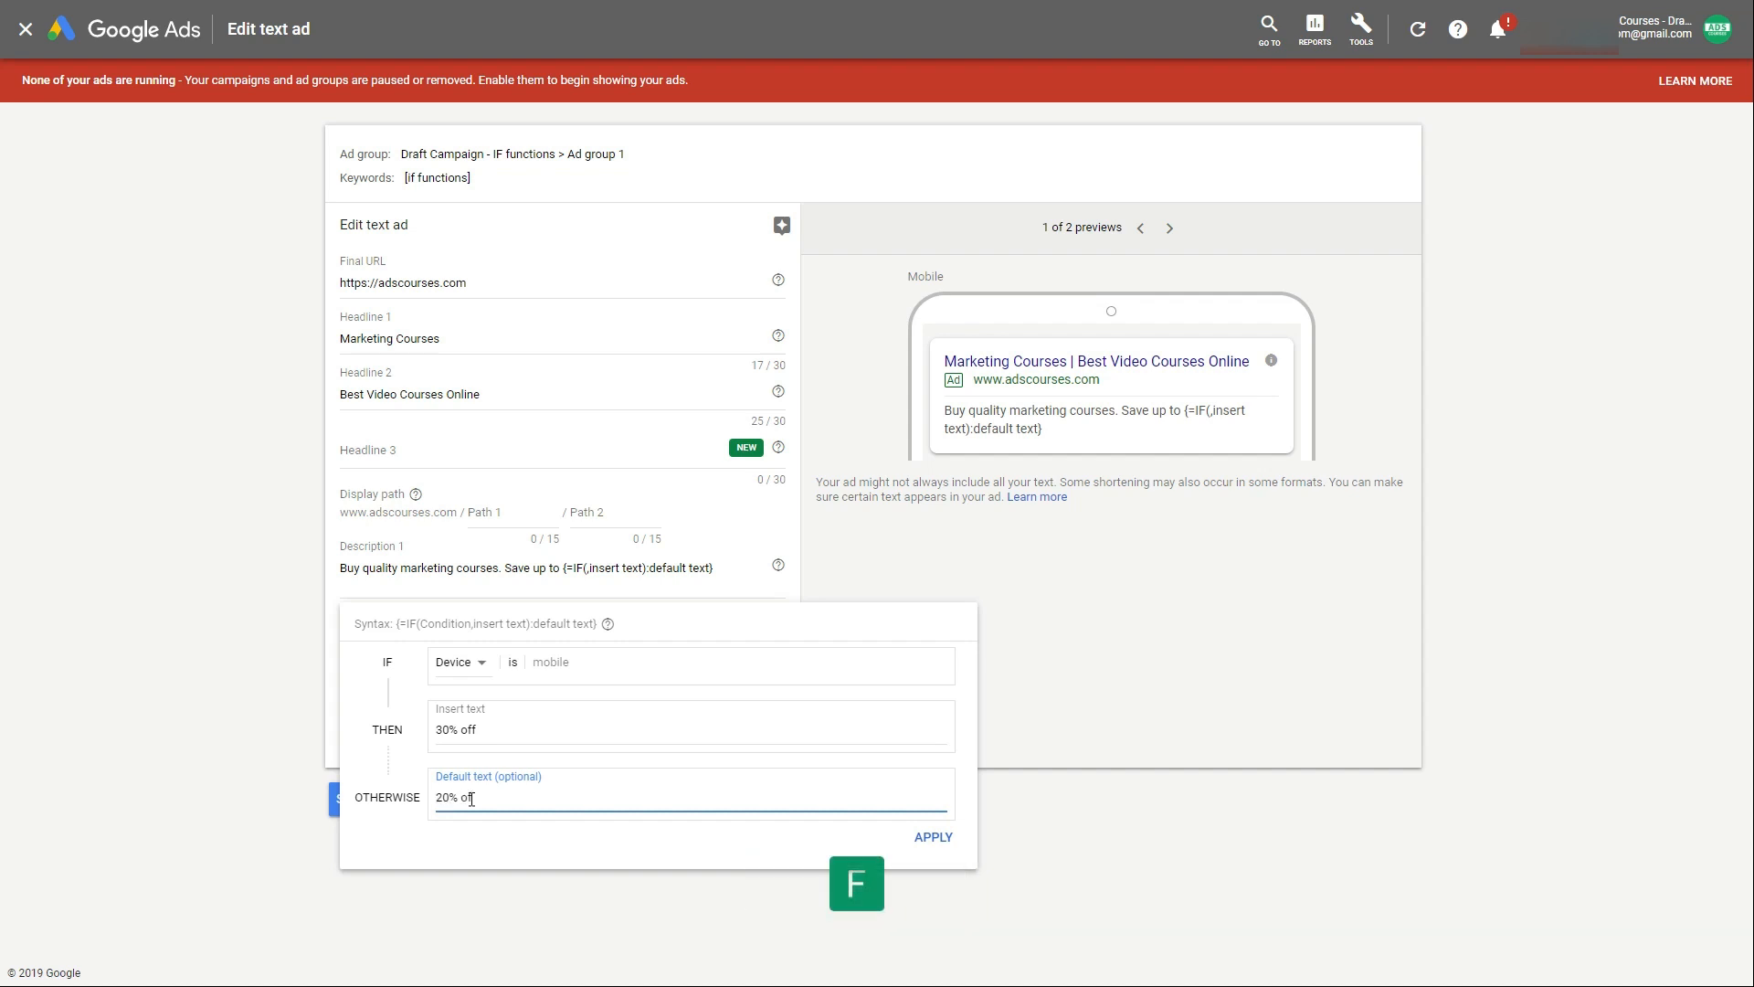
left_click(929, 841)
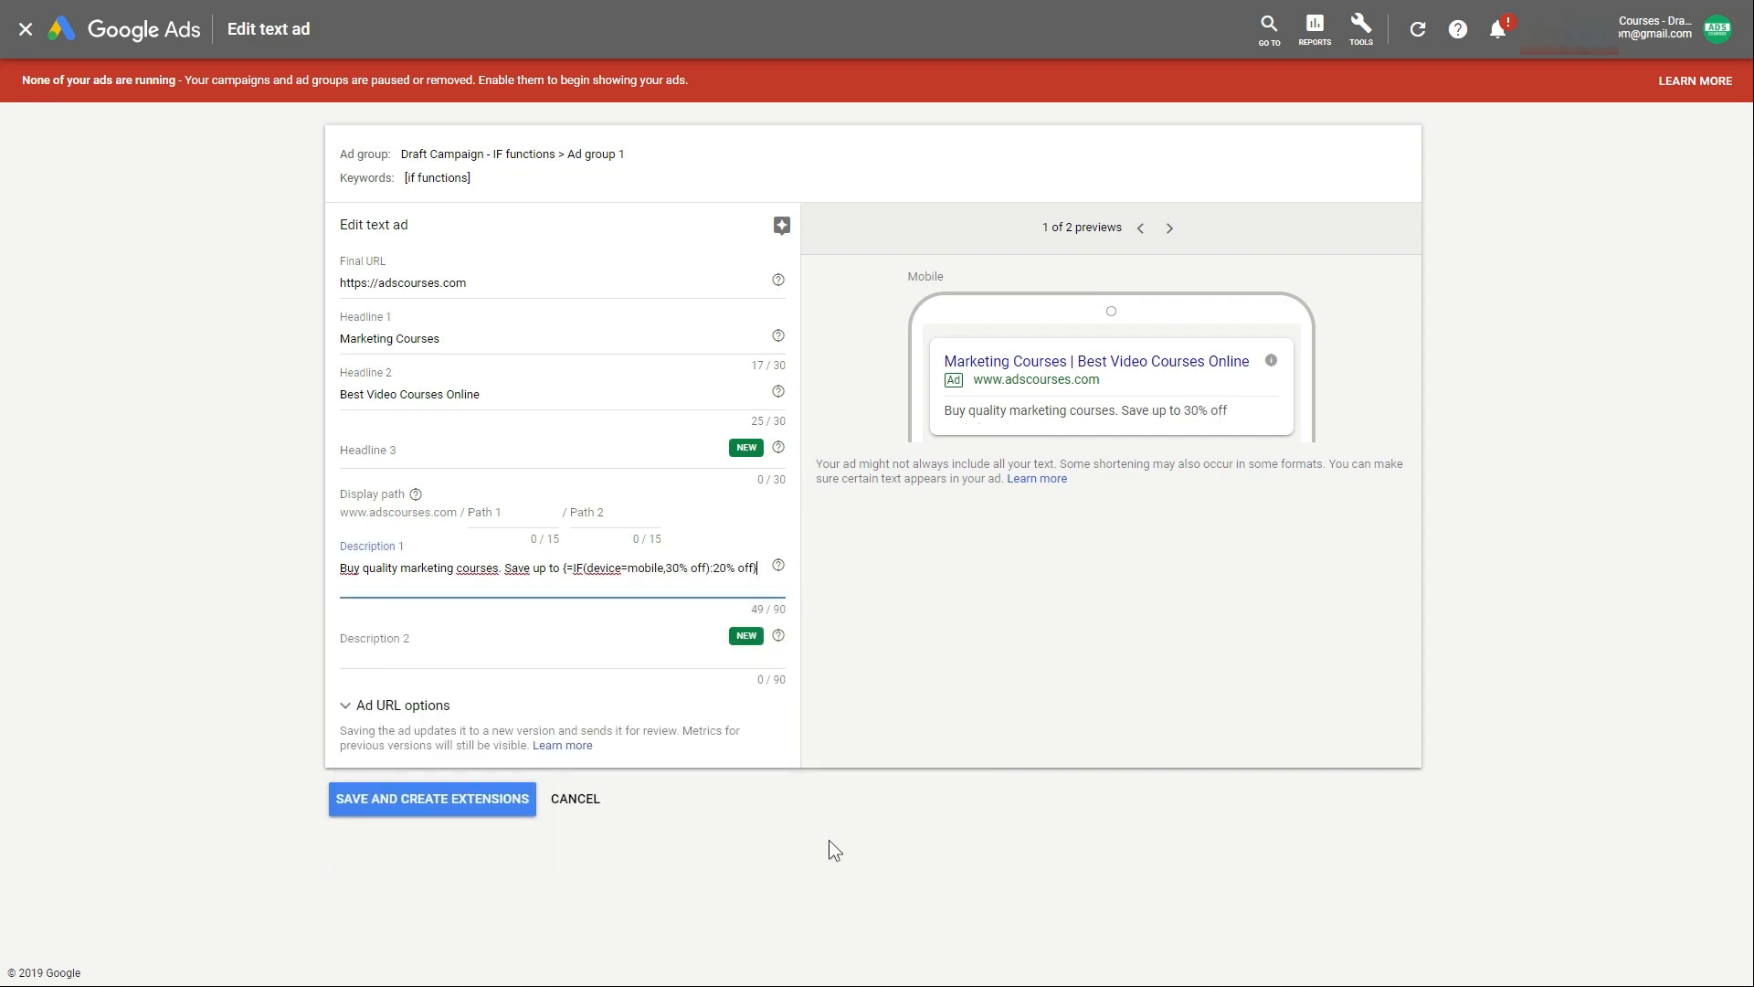
- End Description 1 with ". Try it today." after the IF function, then save the ad and skip adding callout extensions
type(". T")
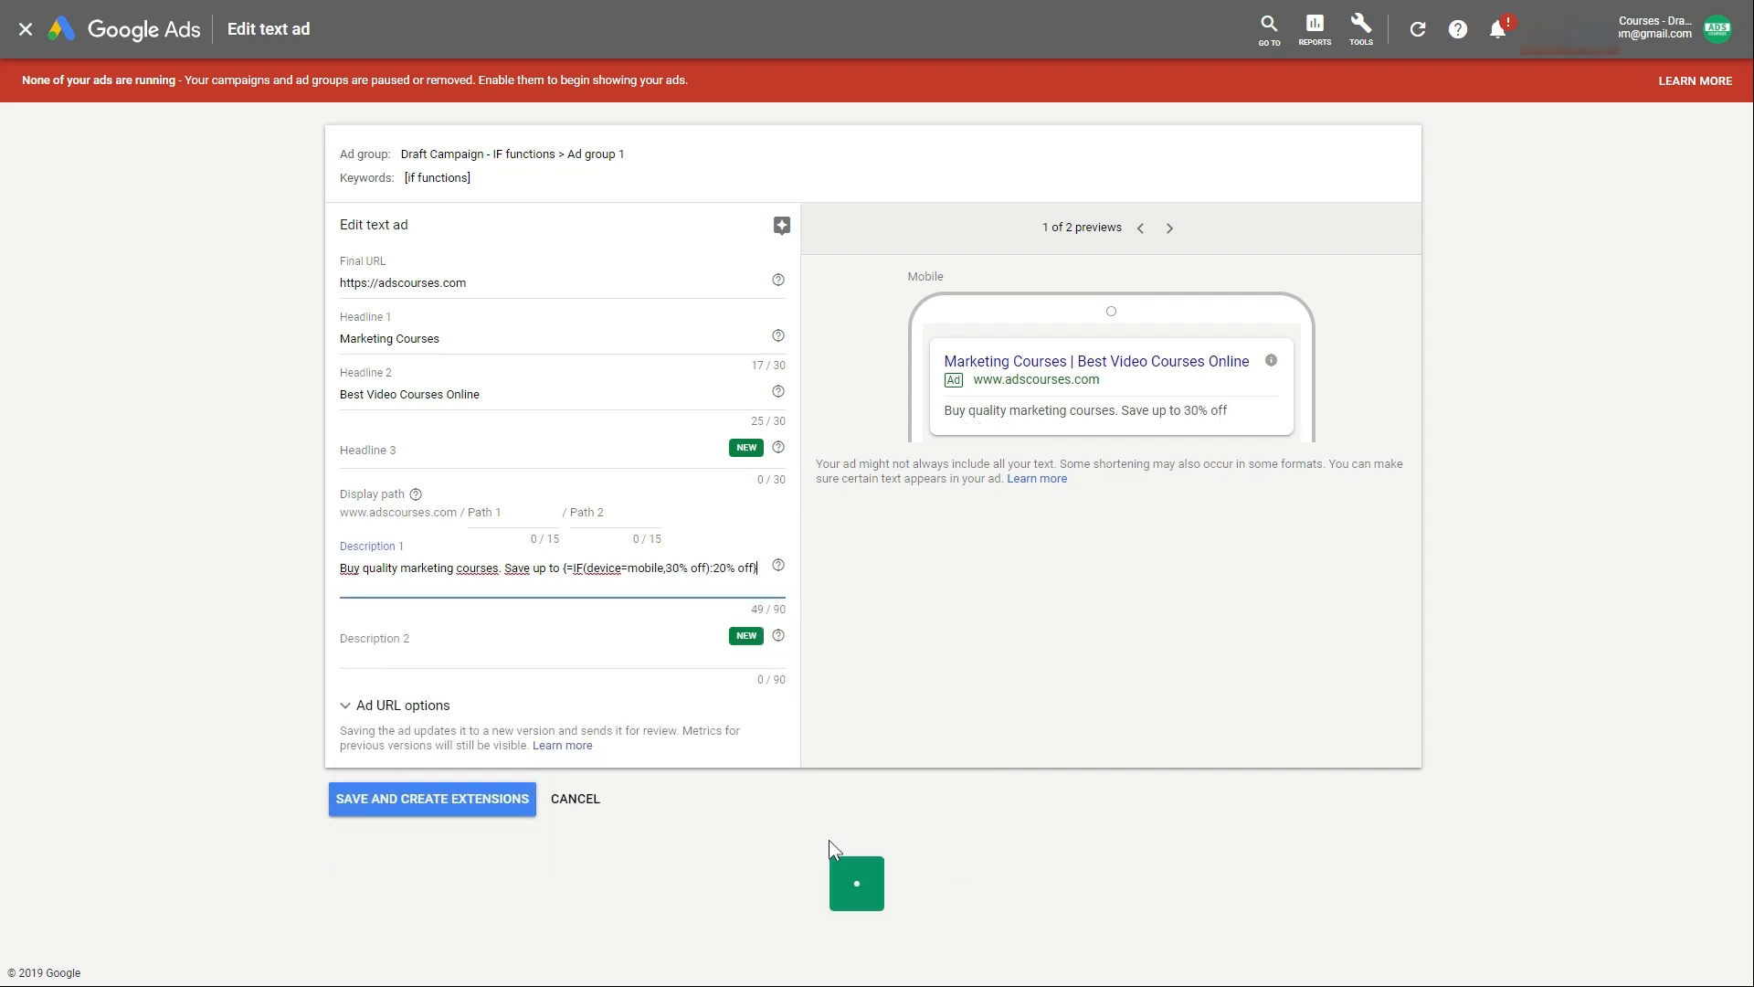
type("ry it doday.")
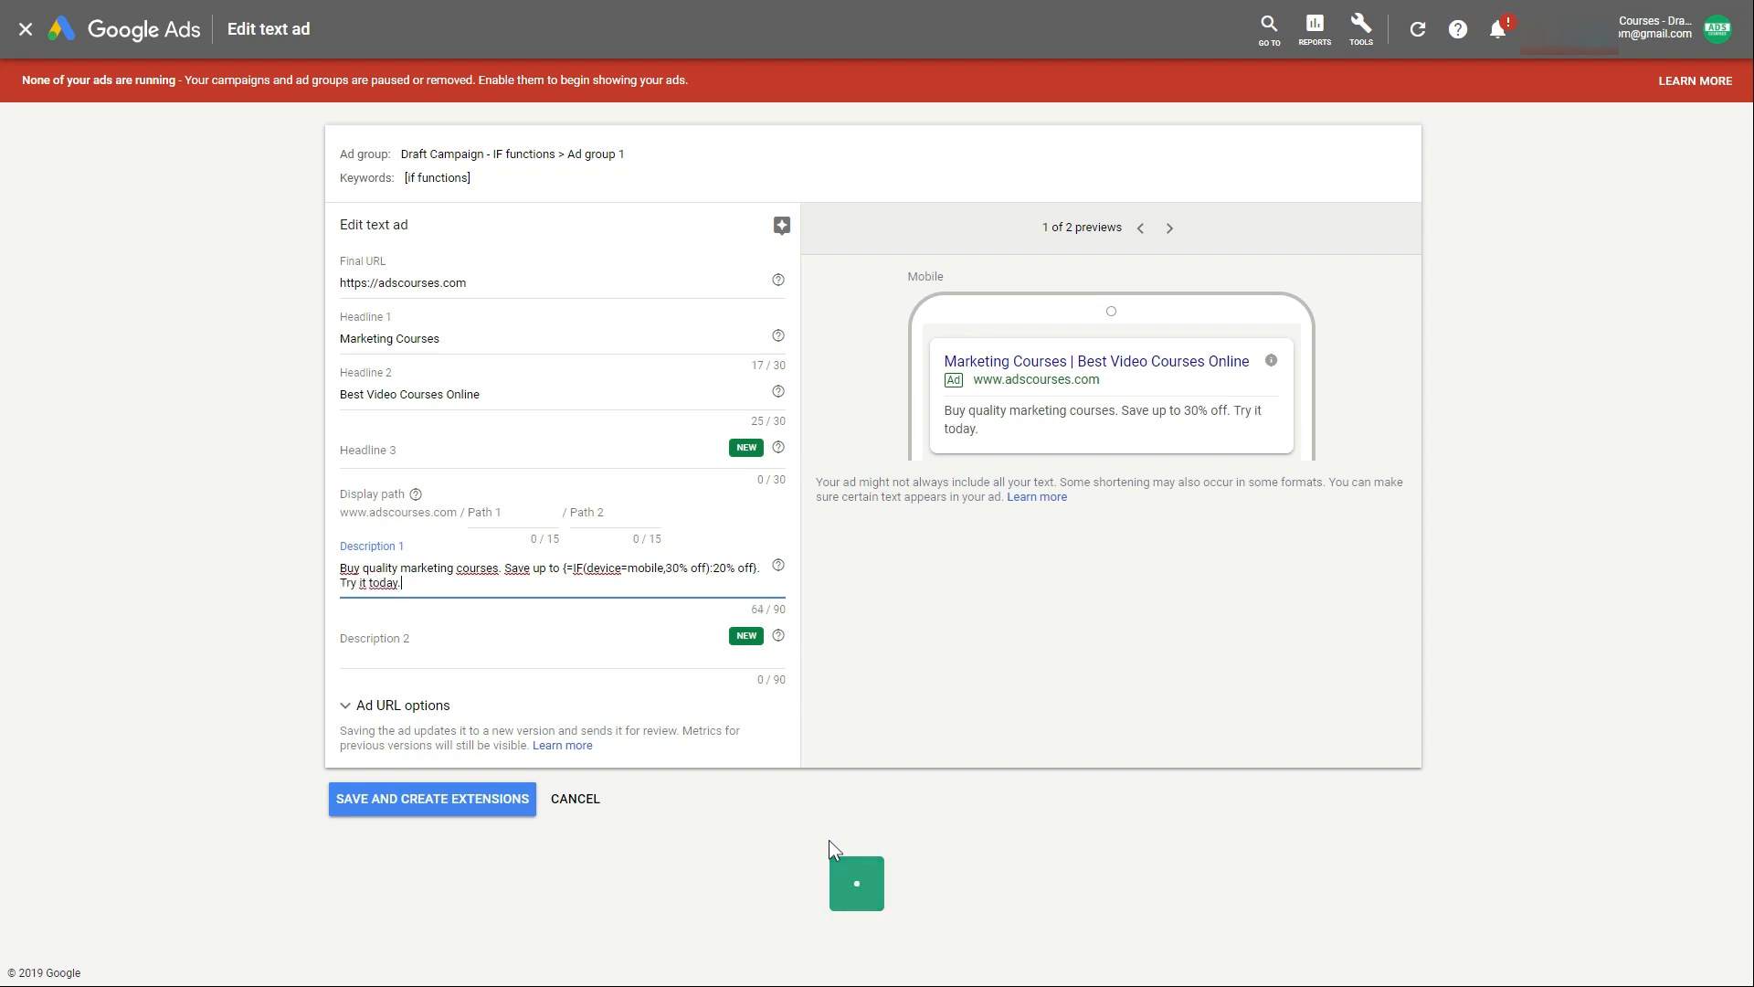
left_click_drag(565, 574, 340, 570)
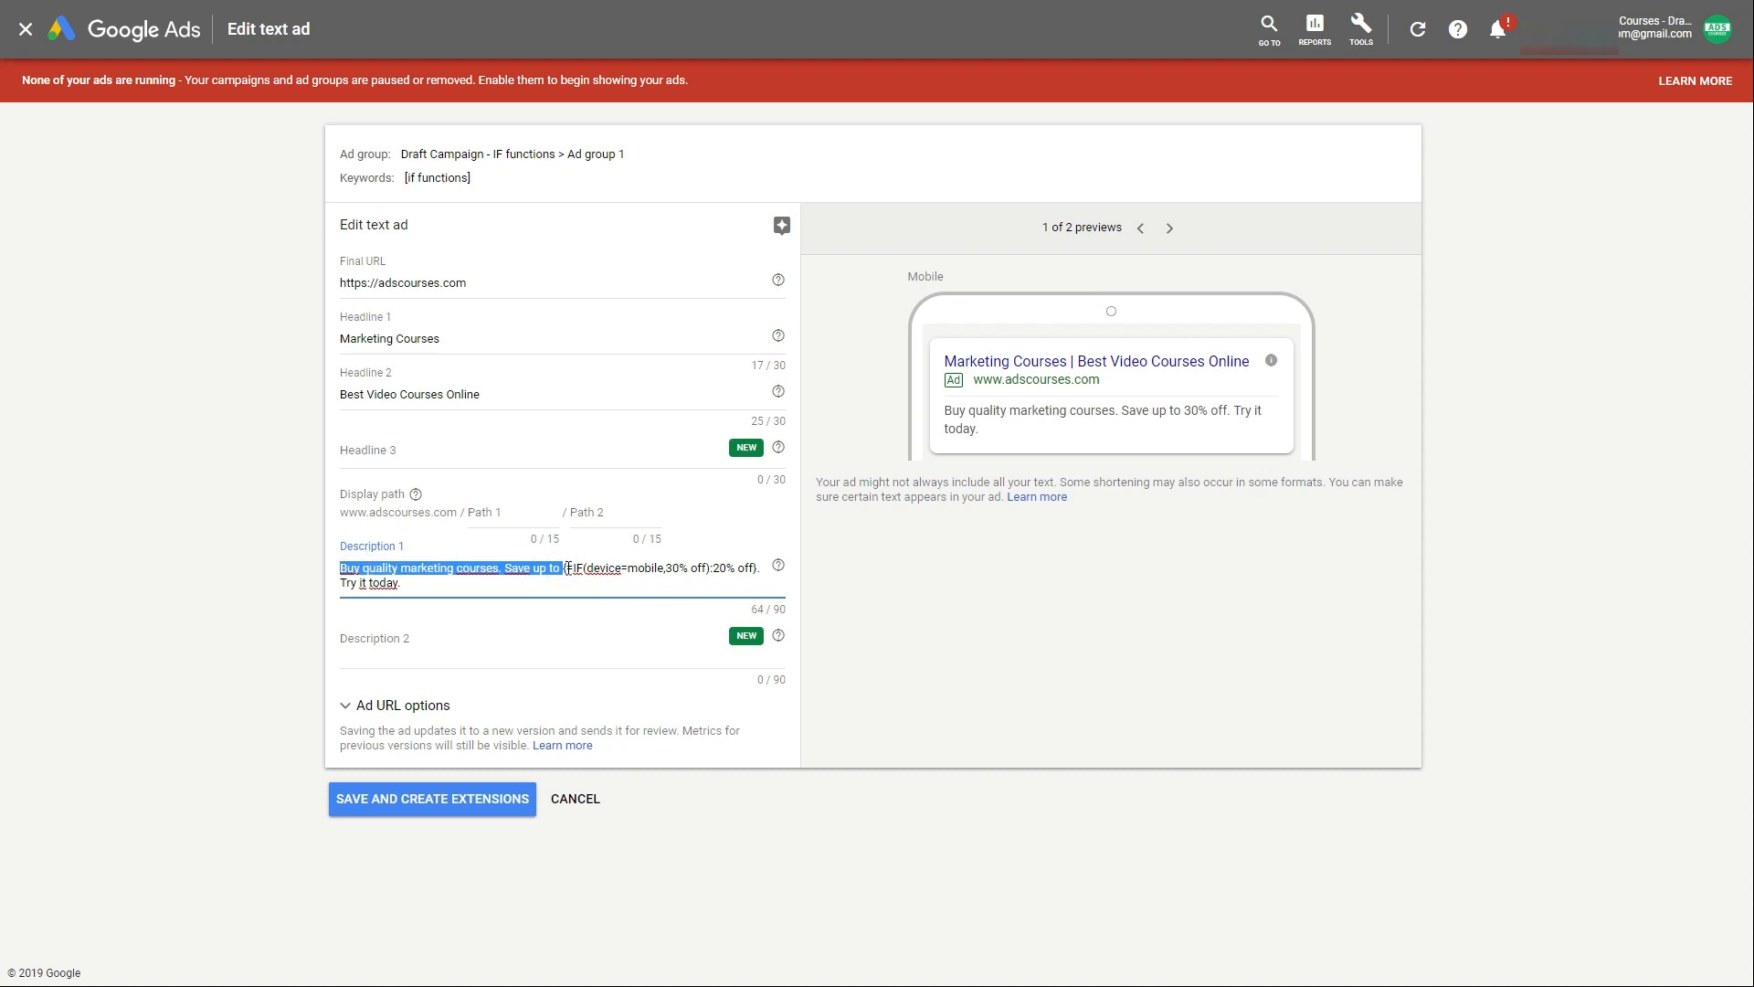
left_click_drag(404, 583, 343, 584)
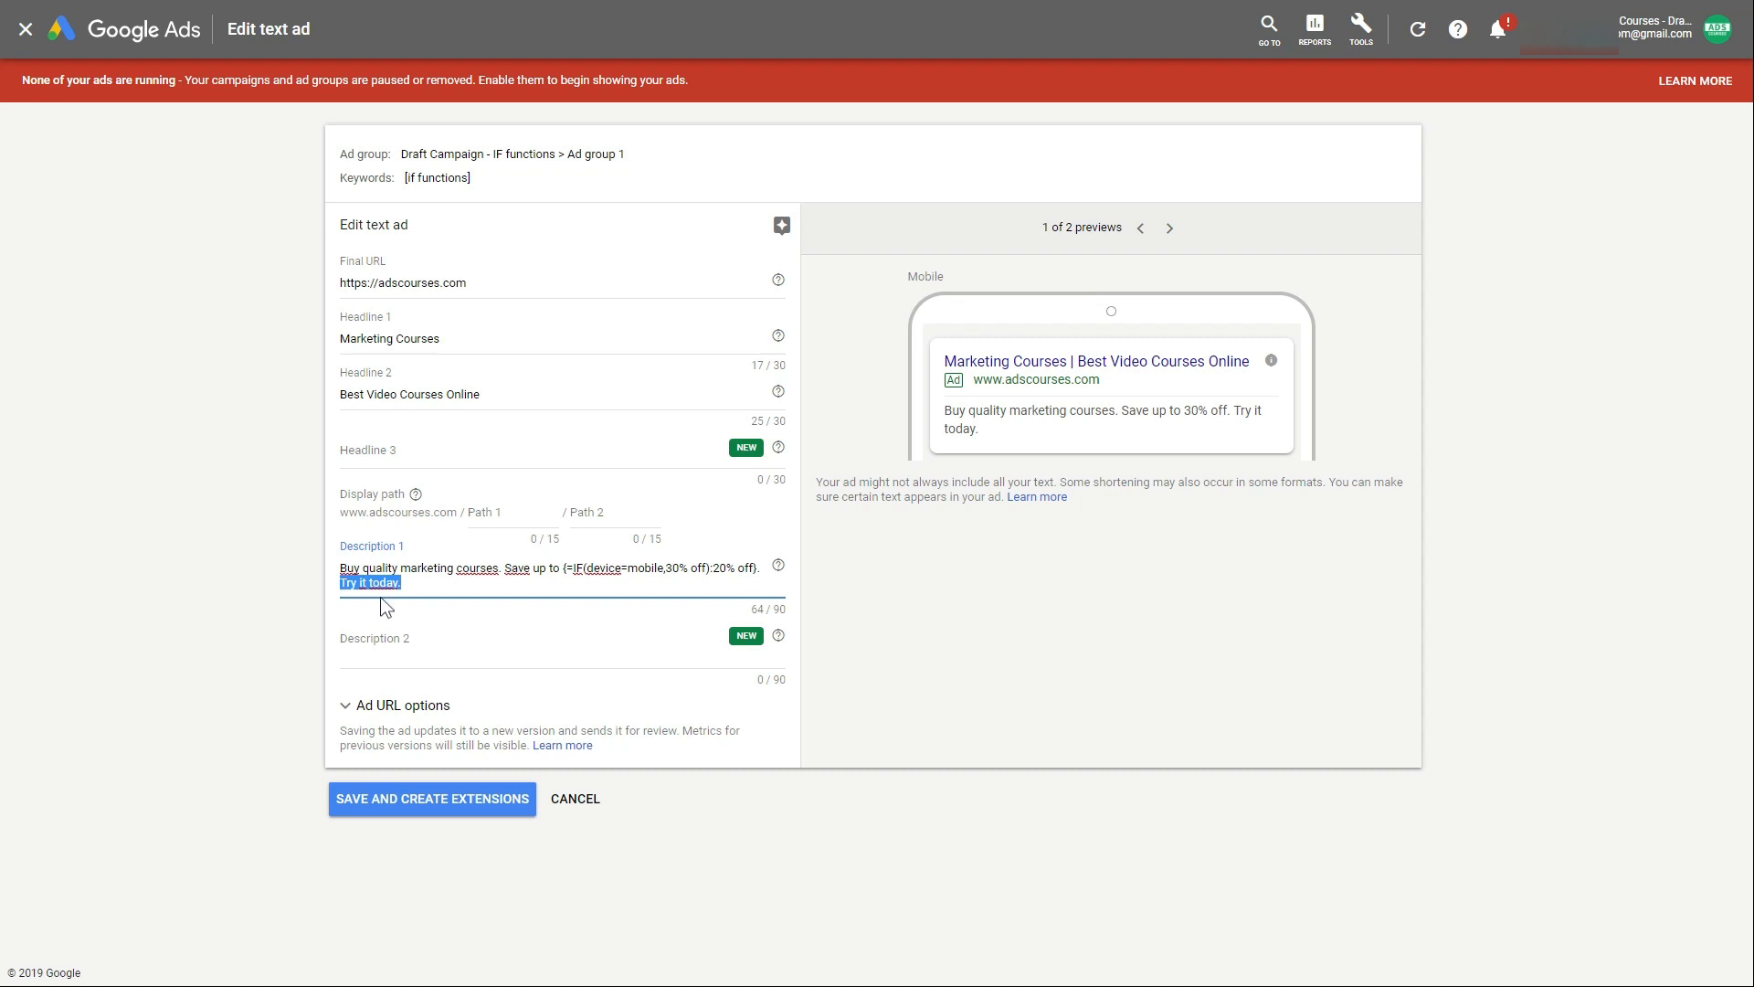
left_click(395, 820)
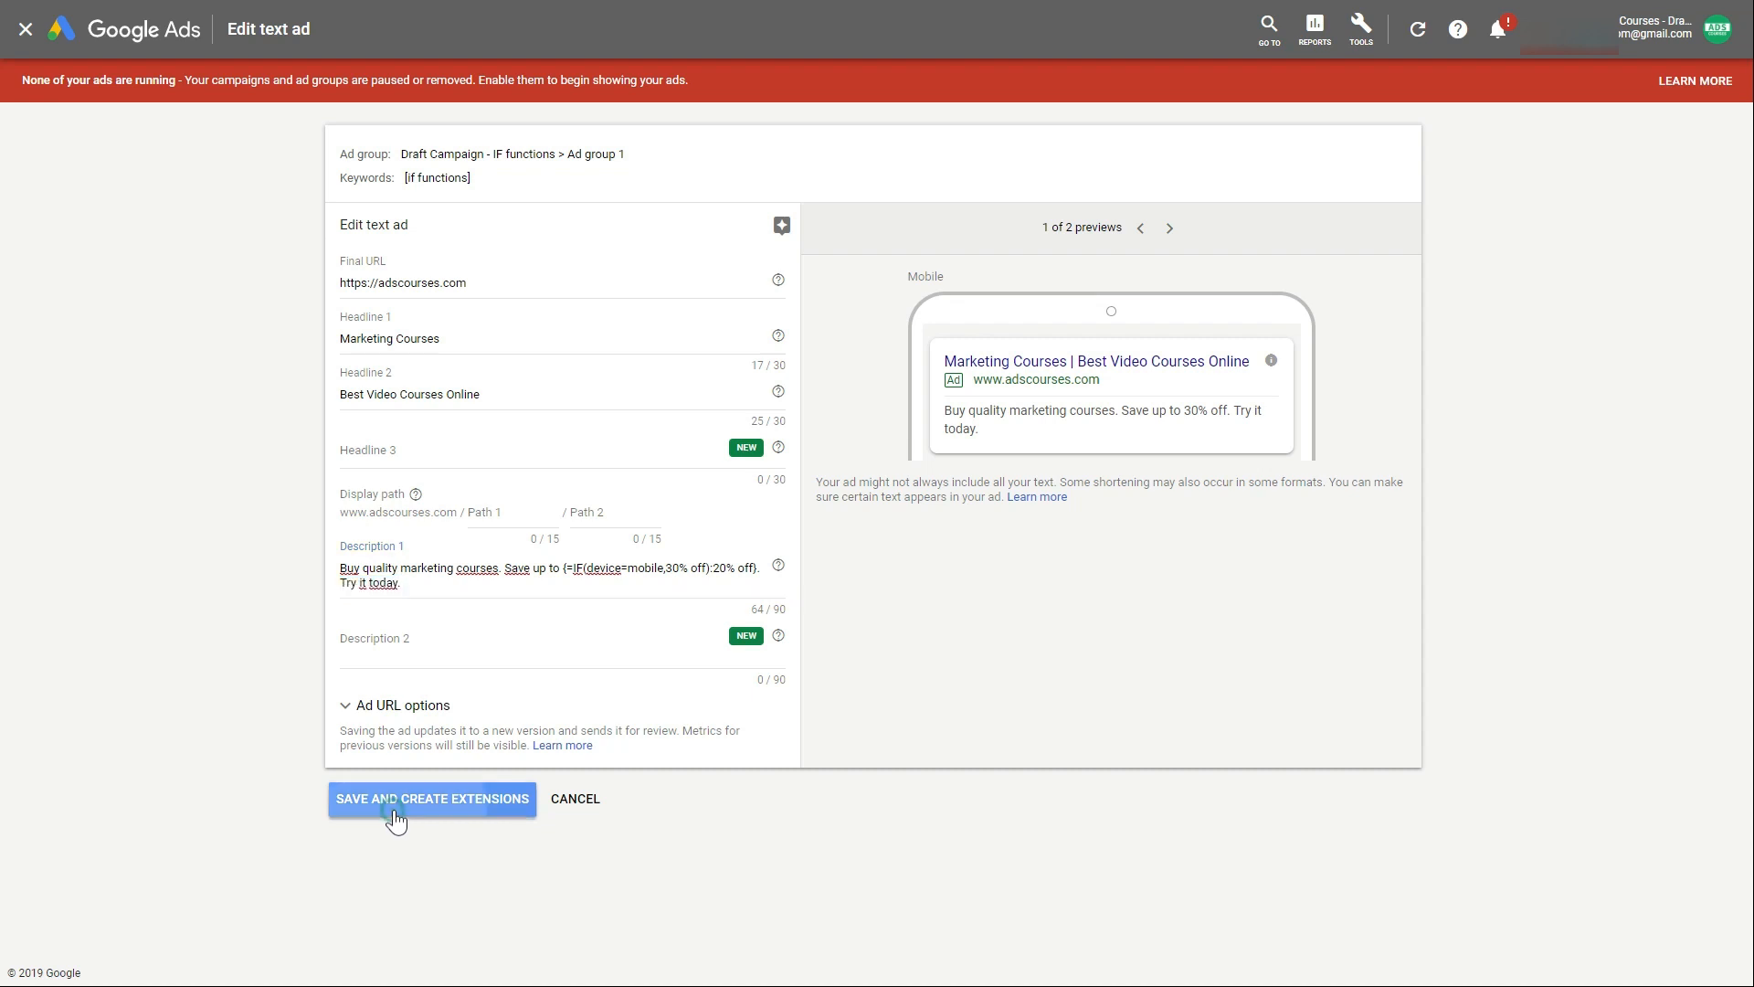
left_click(1006, 552)
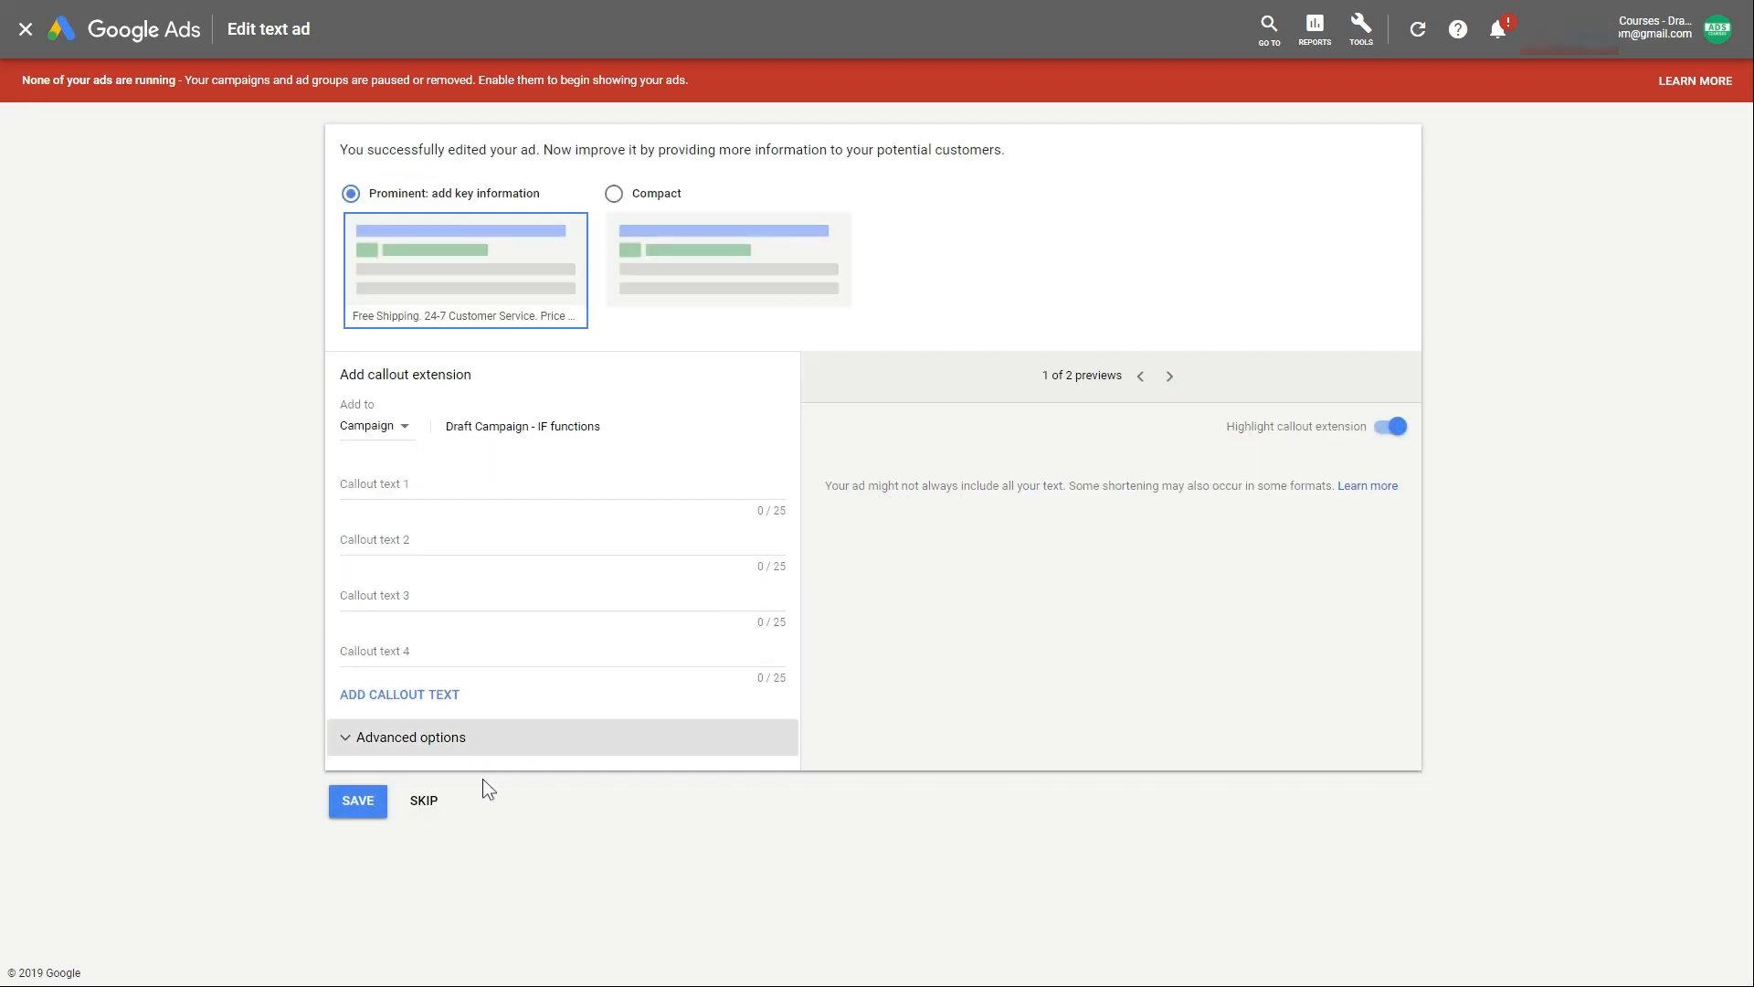
left_click(424, 801)
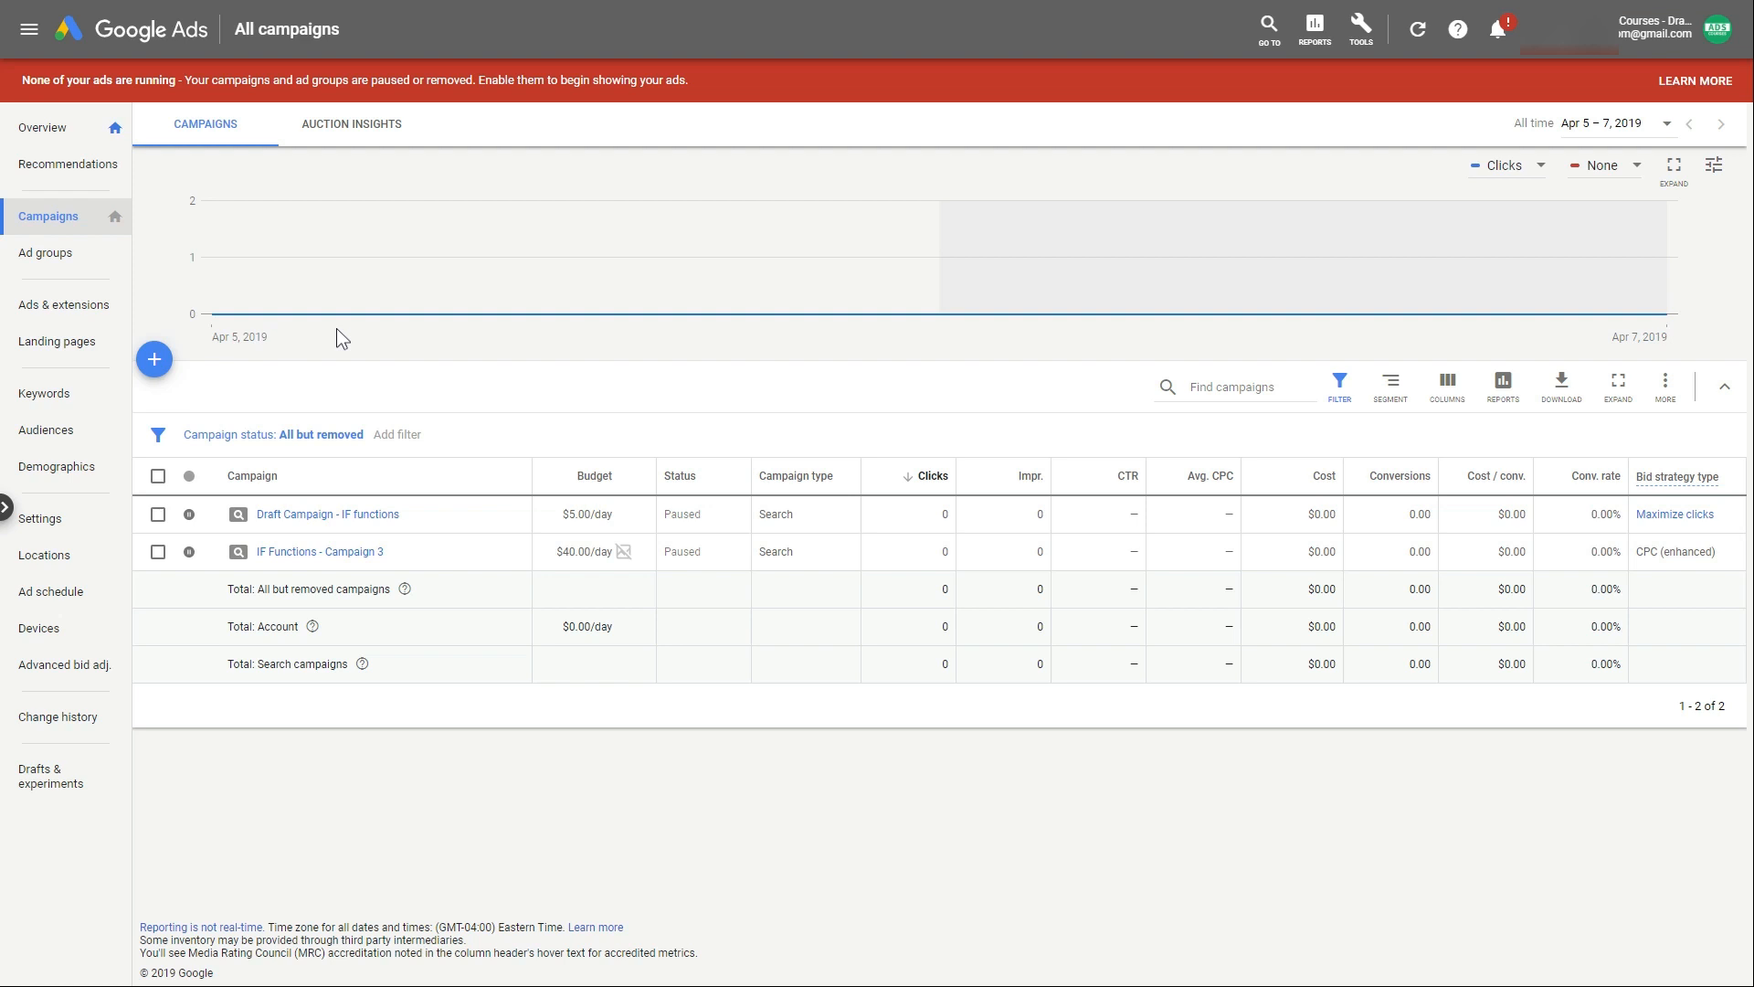
- Open the list of ads in the campaign IF Functions - Campaign 3
left_click(318, 559)
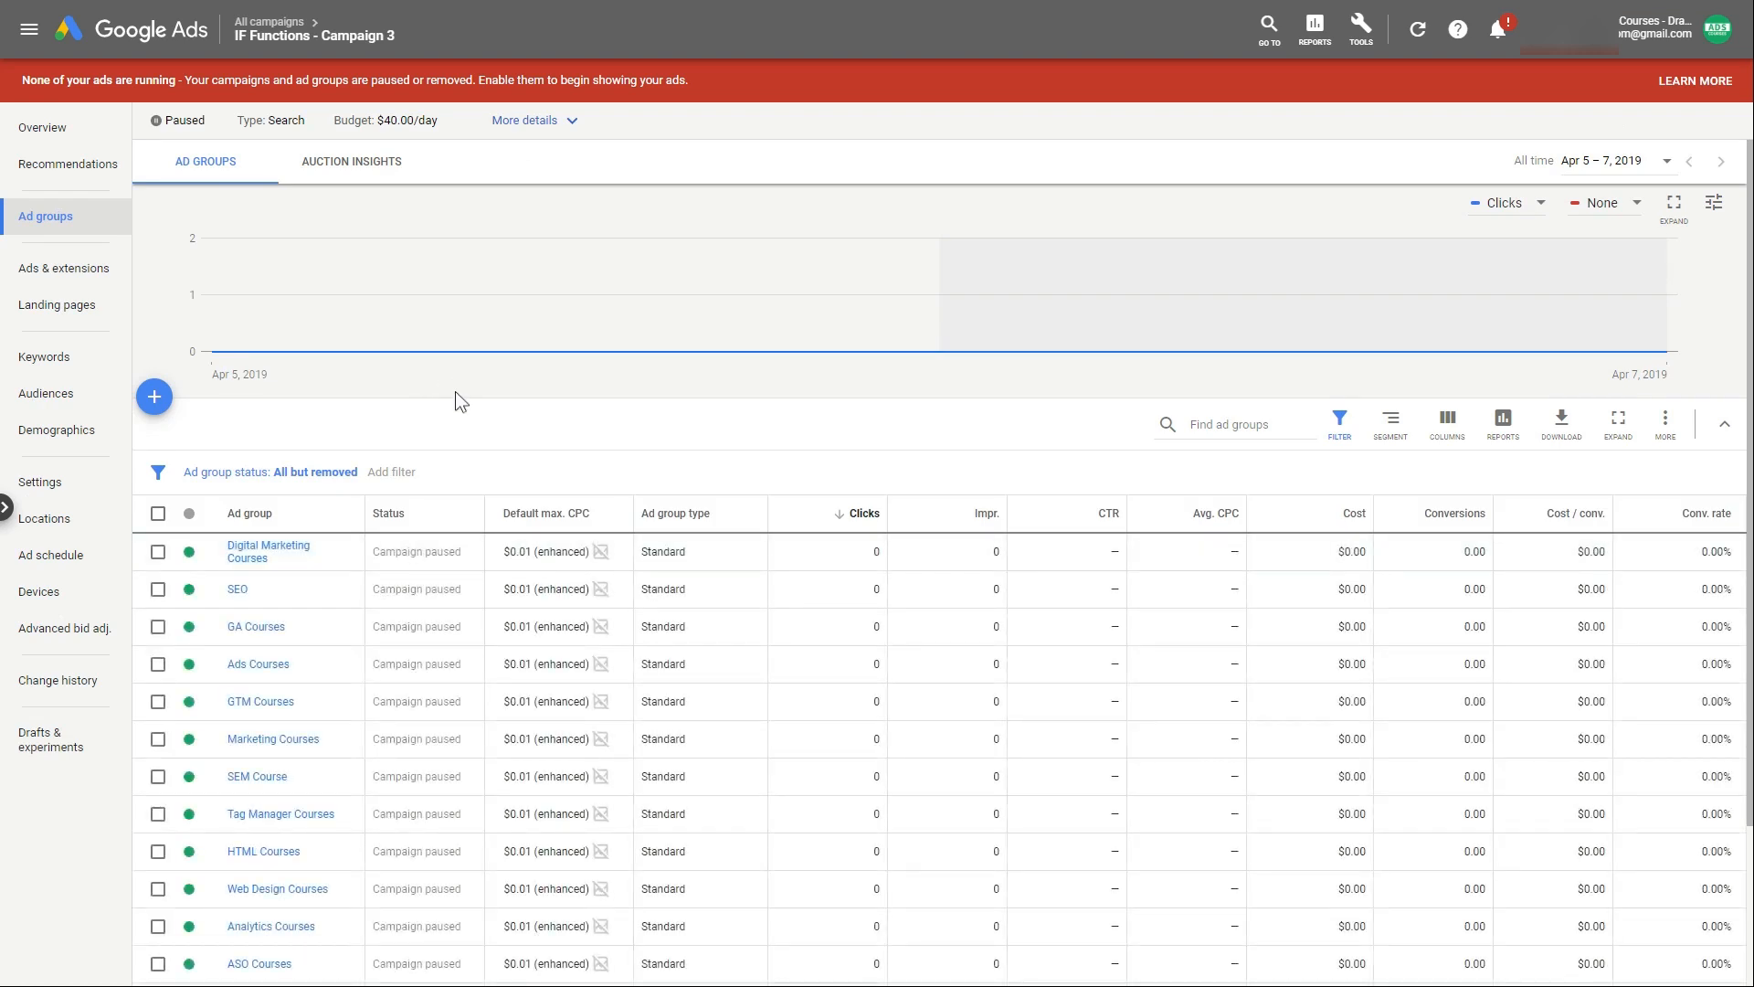
scroll(455, 391, "down", 2)
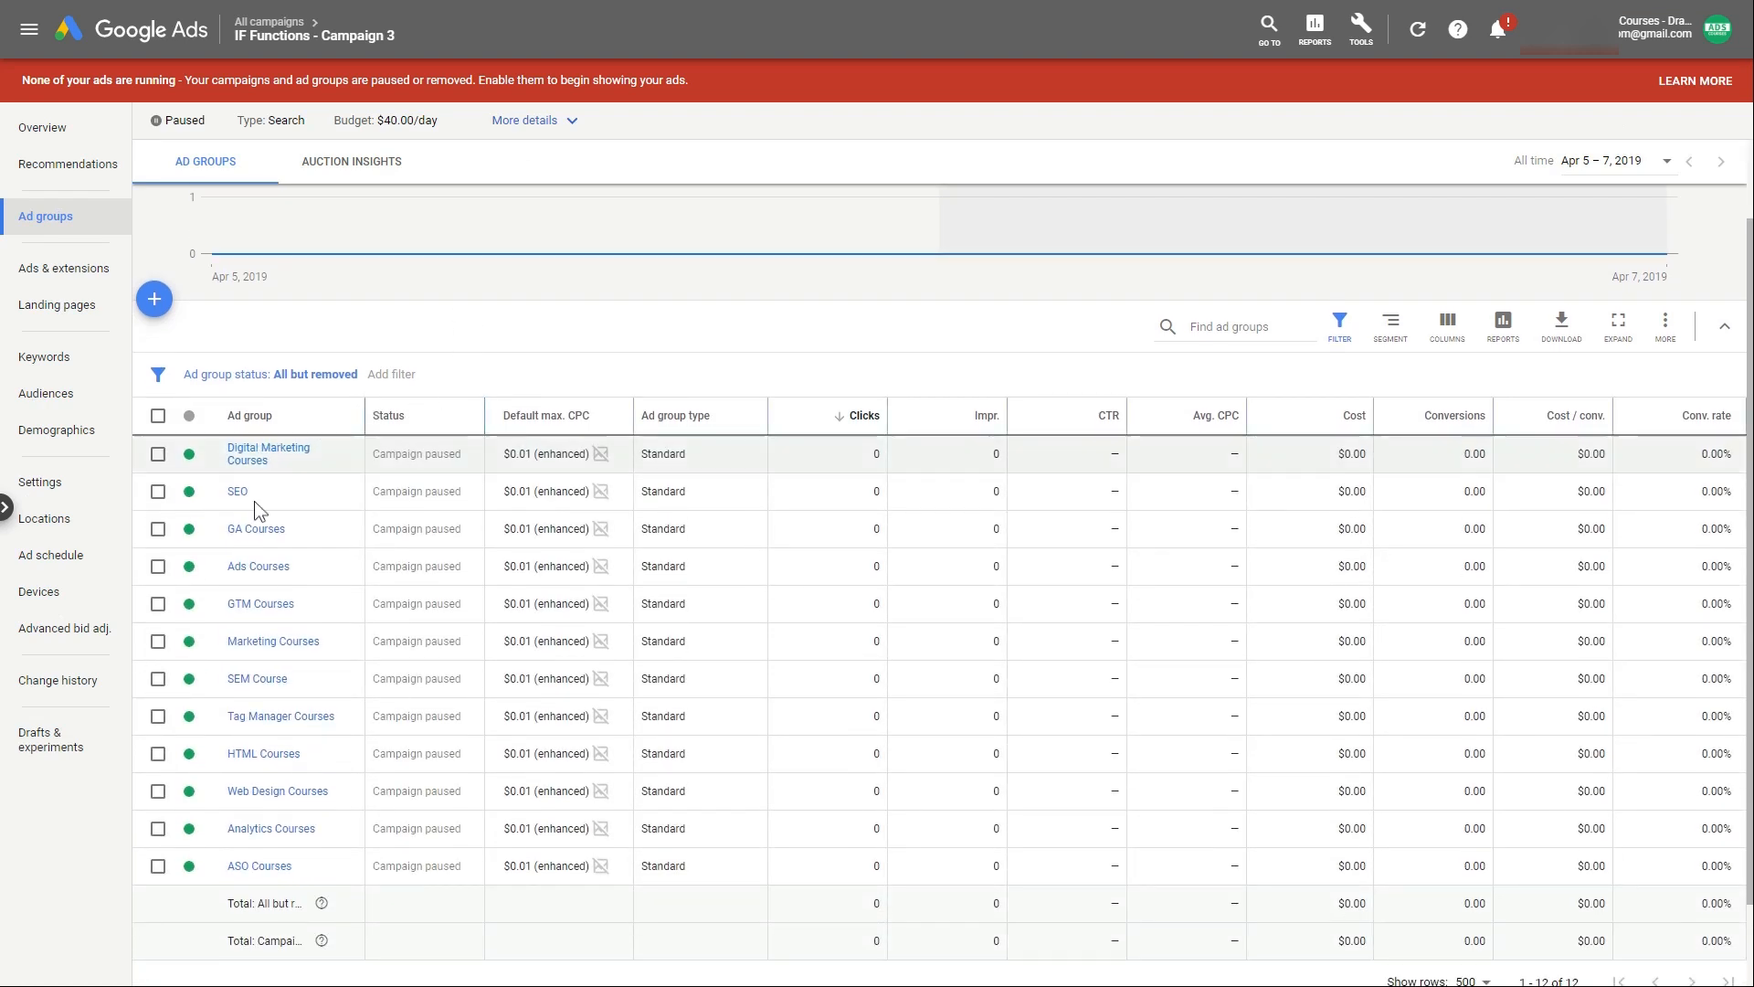
left_click(51, 267)
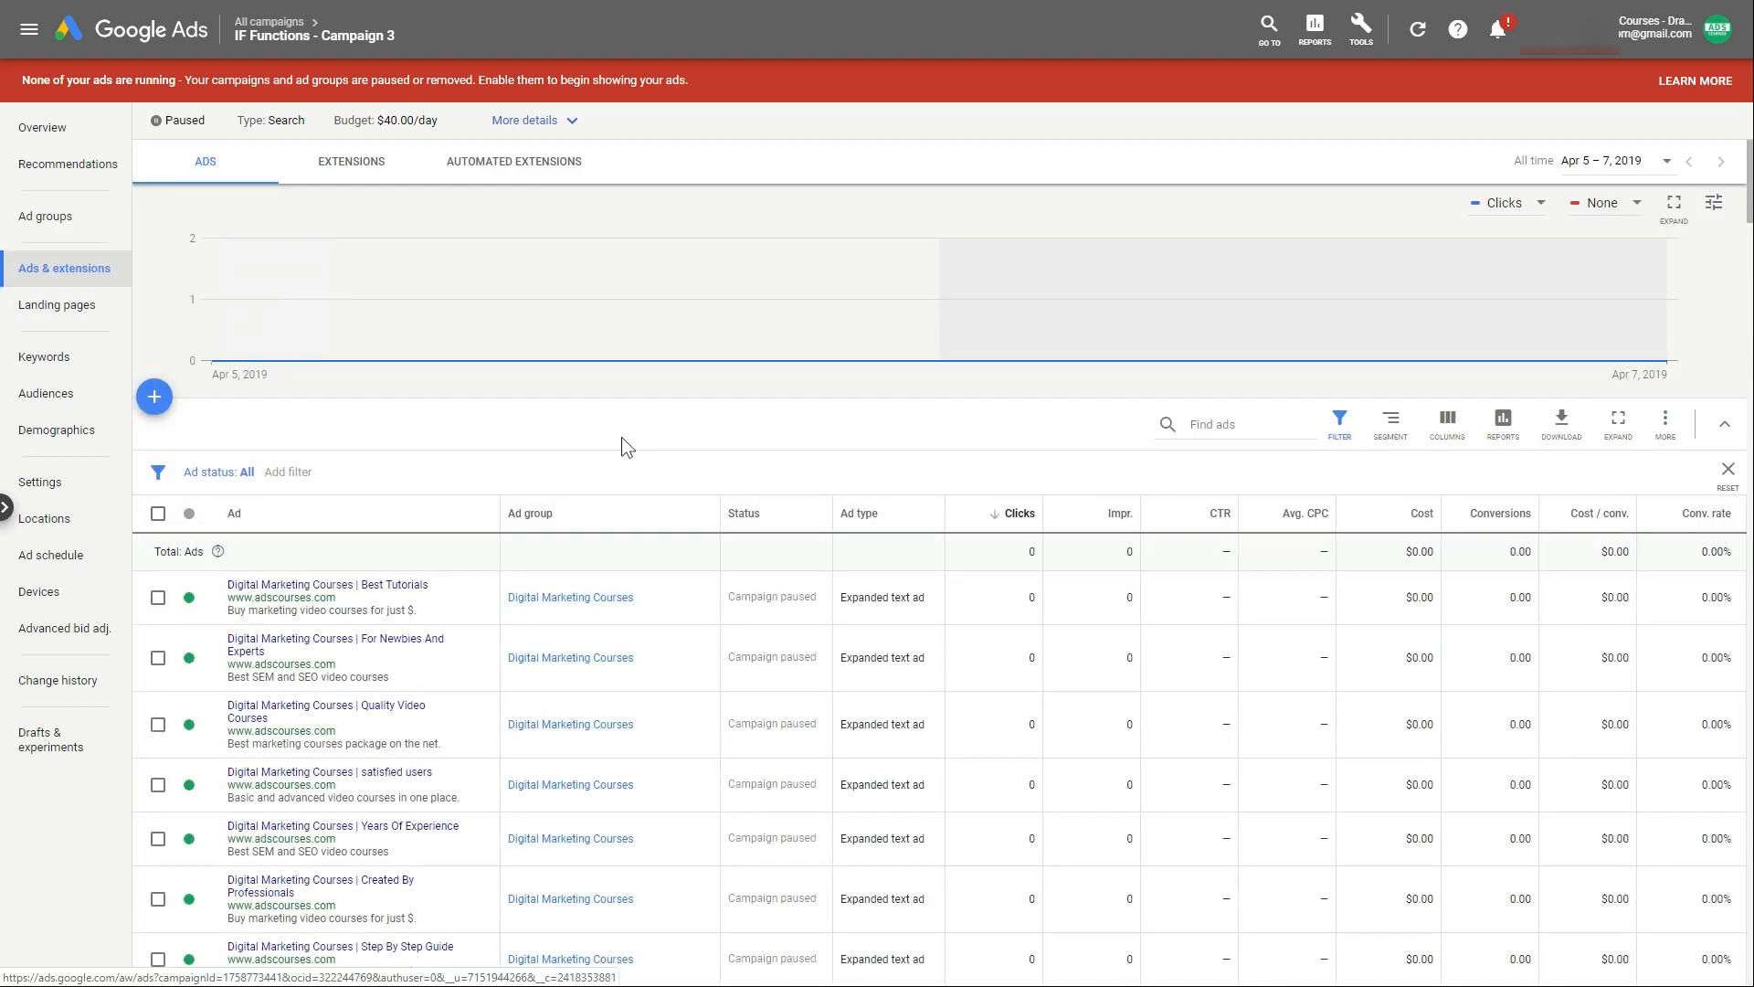
- Look through the campaign's full list of ads across all its ad groups
scroll(621, 438, "down", 3)
scroll(624, 445, "down", 15)
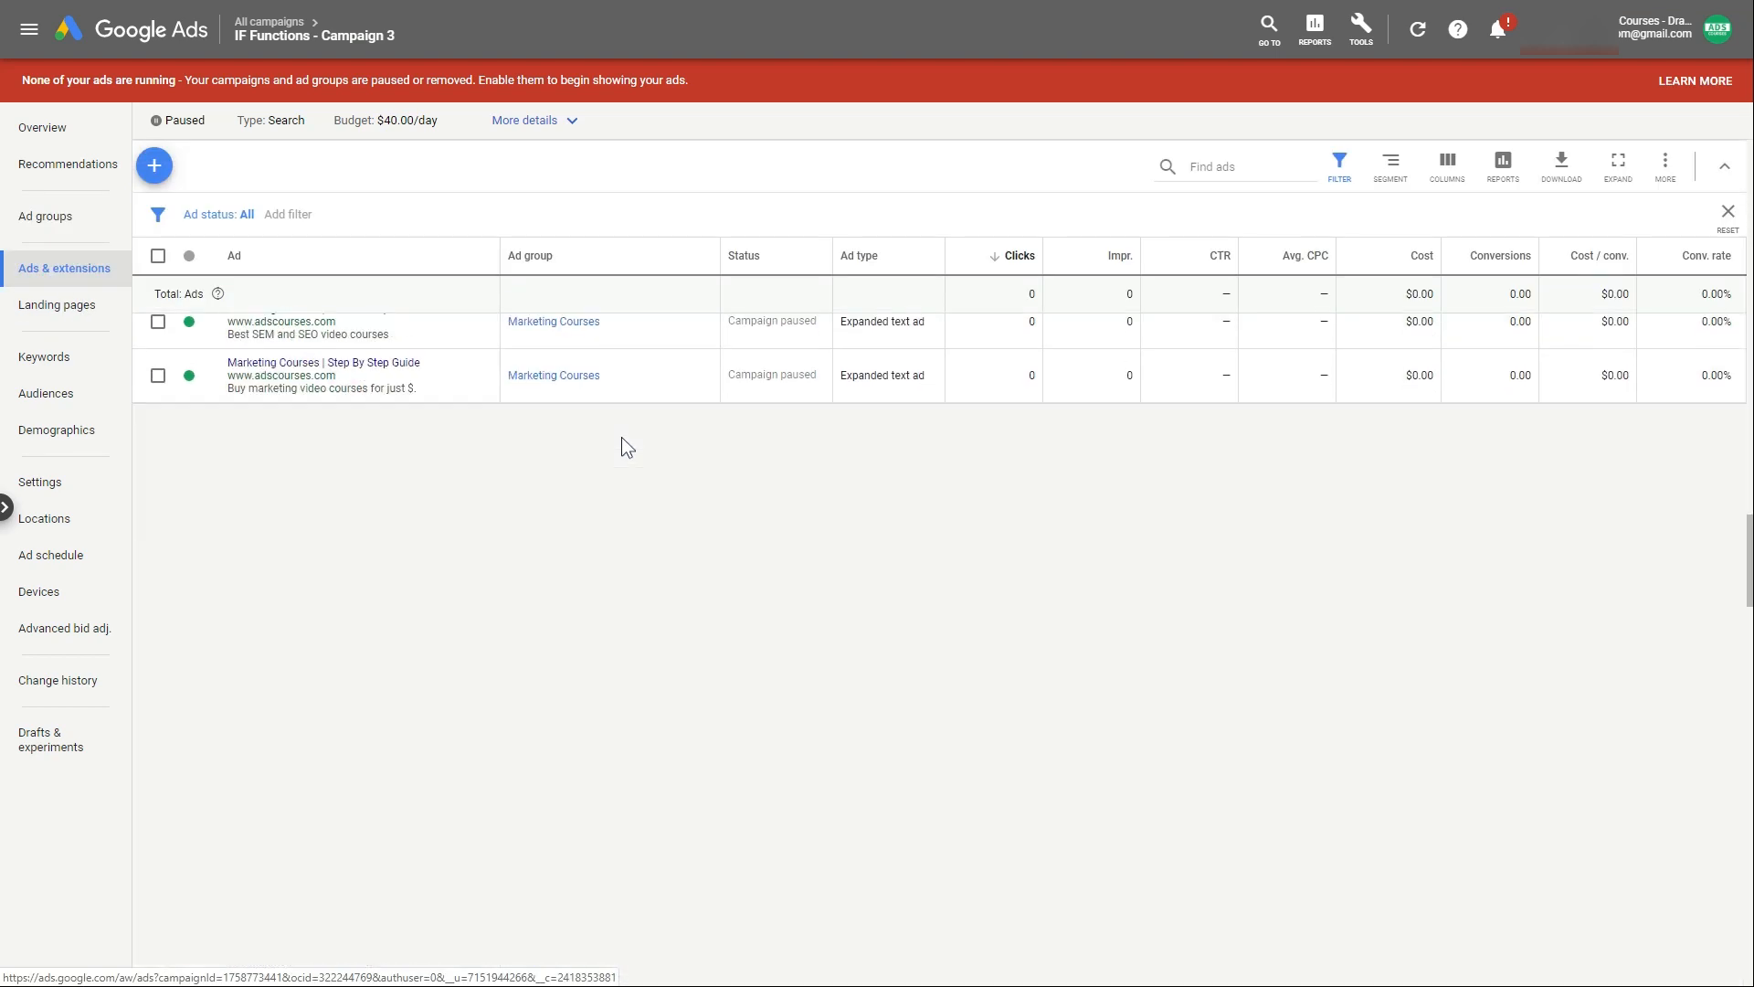
scroll(622, 447, "down", 10)
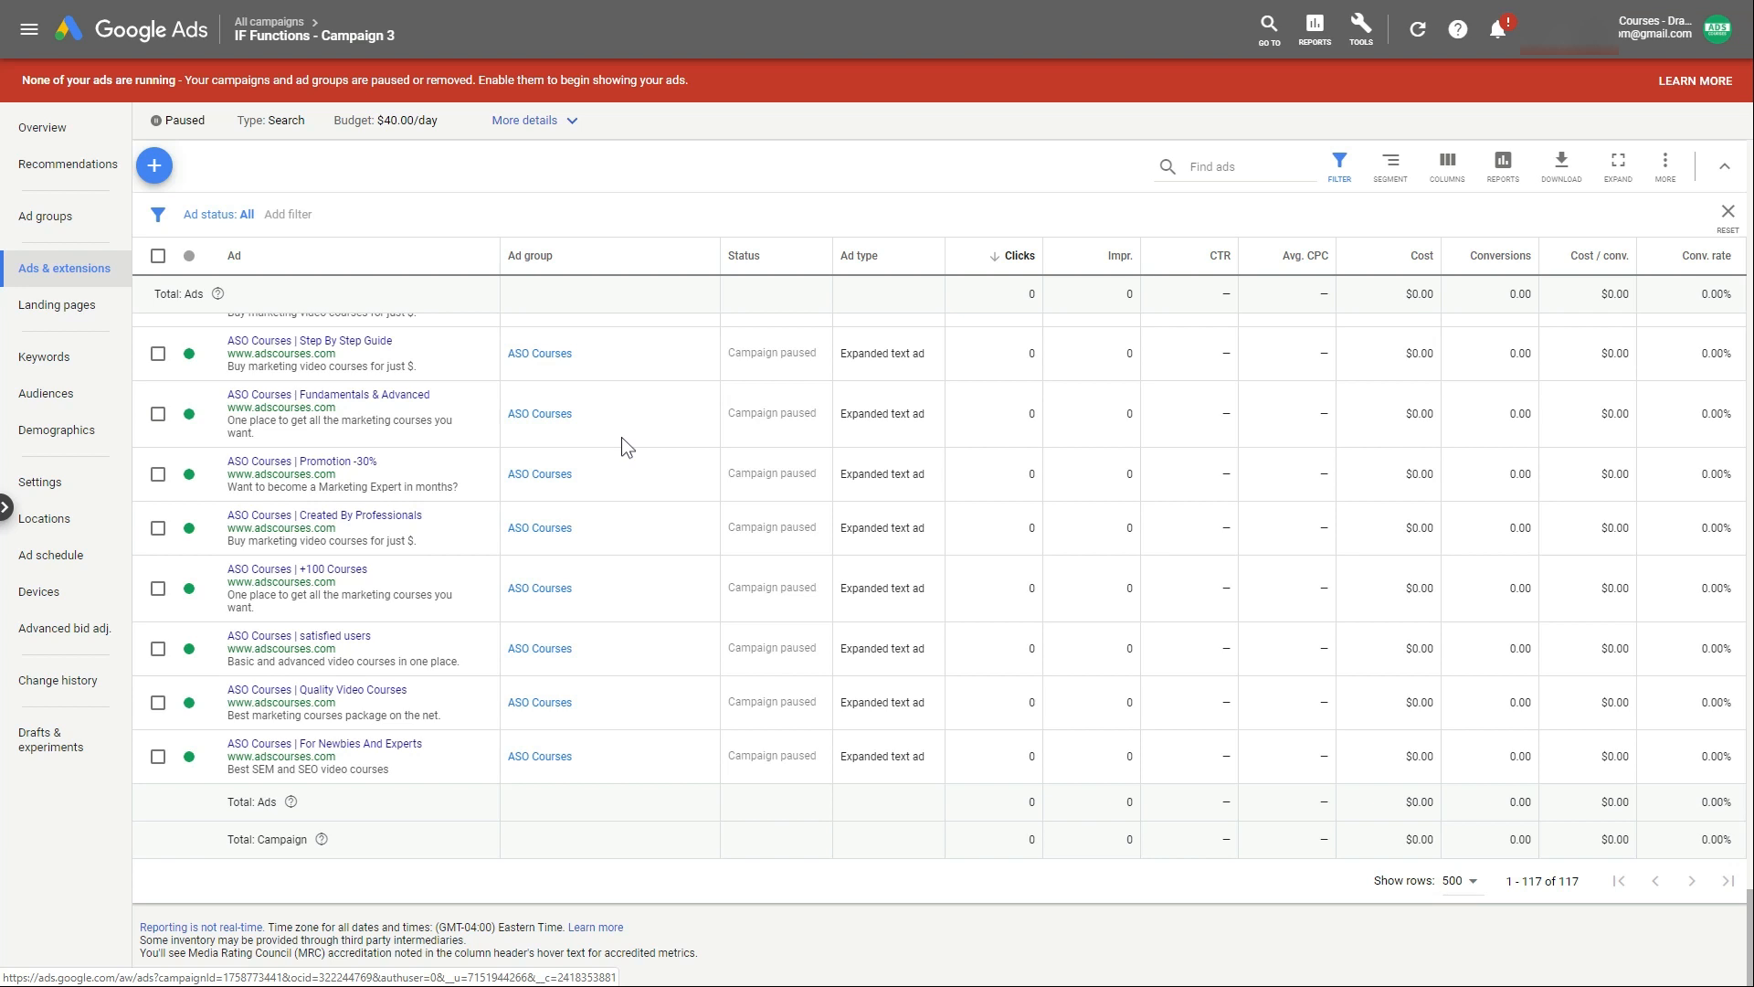
mouse_move(354, 41)
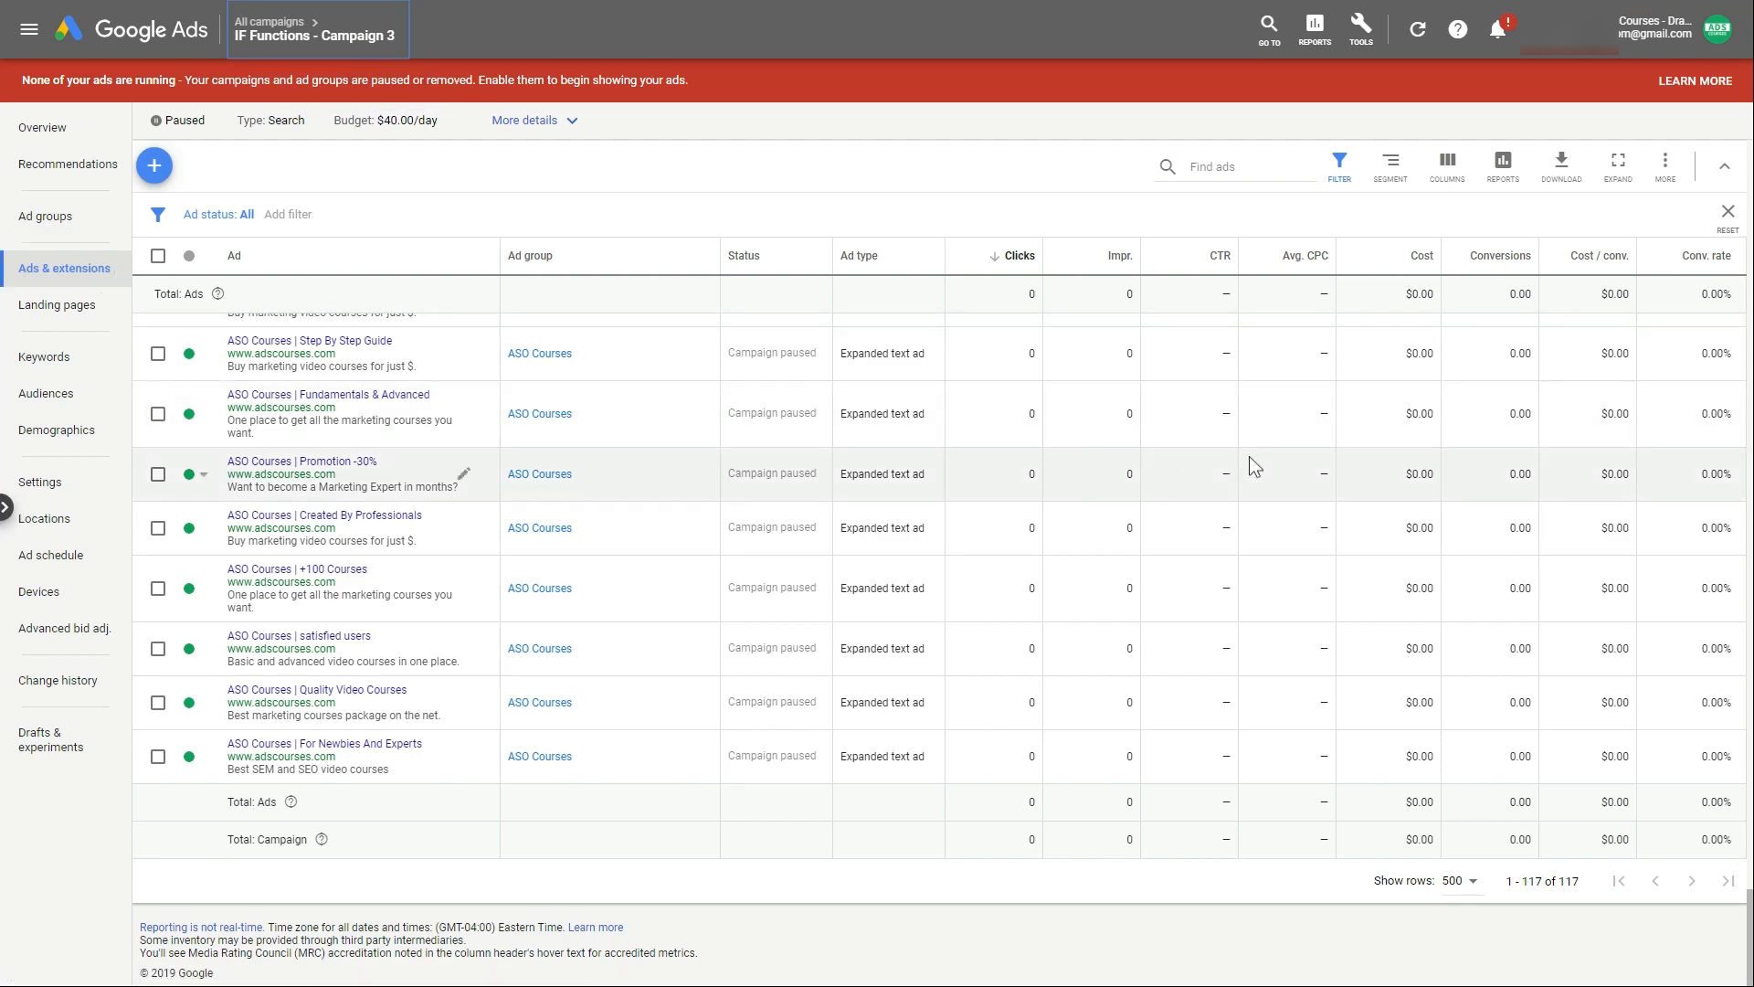
scroll(1252, 466, "up", 3)
scroll(1250, 458, "up", 15)
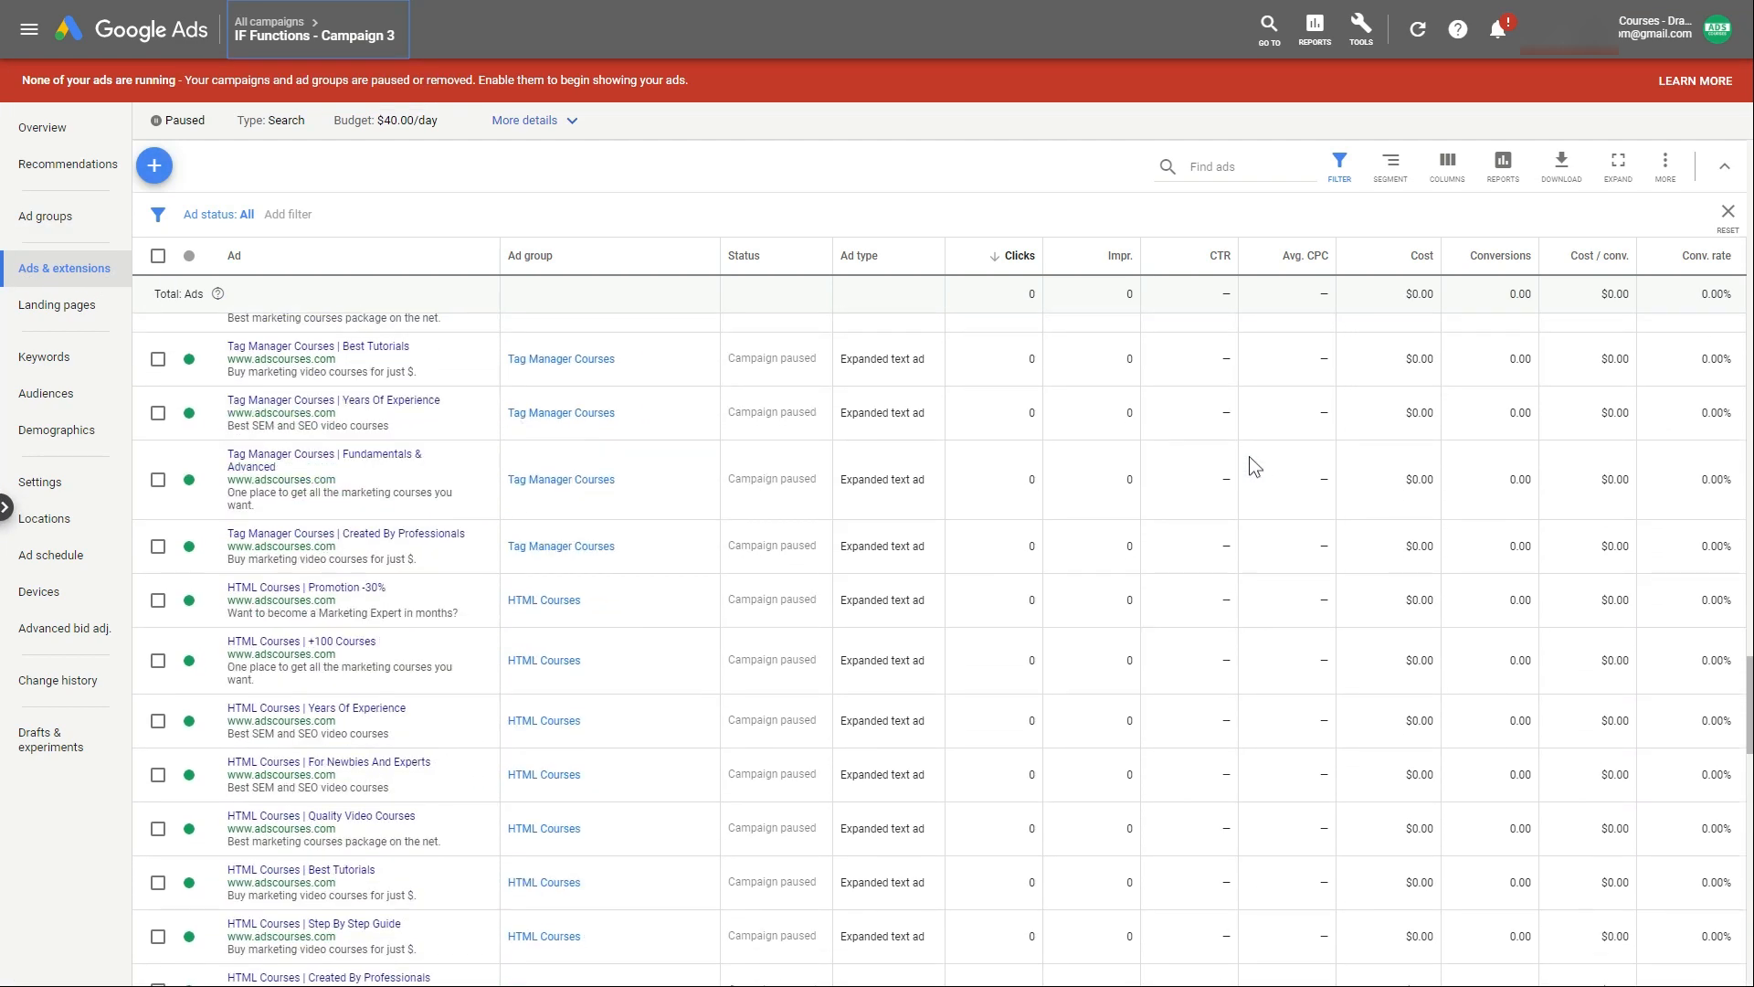
scroll(1248, 457, "up", 5)
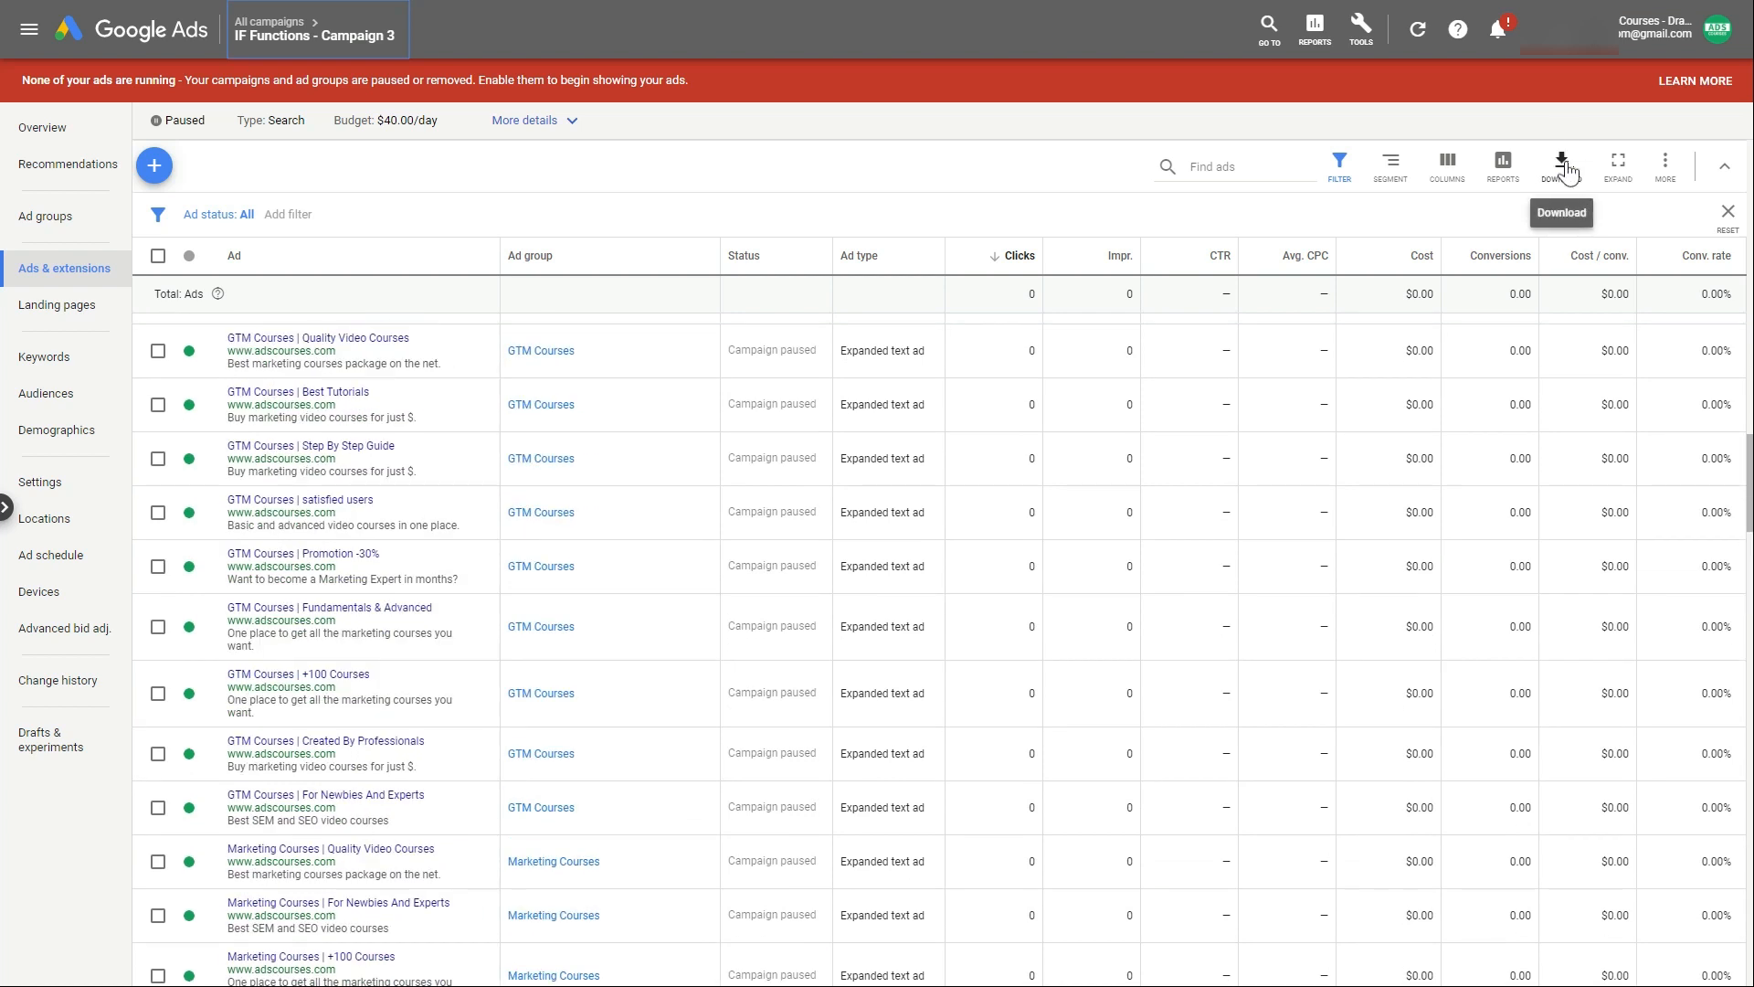
- Download the campaign's ads to Google Sheets as "Ad report" in My Drive and open the sheet
left_click(1564, 169)
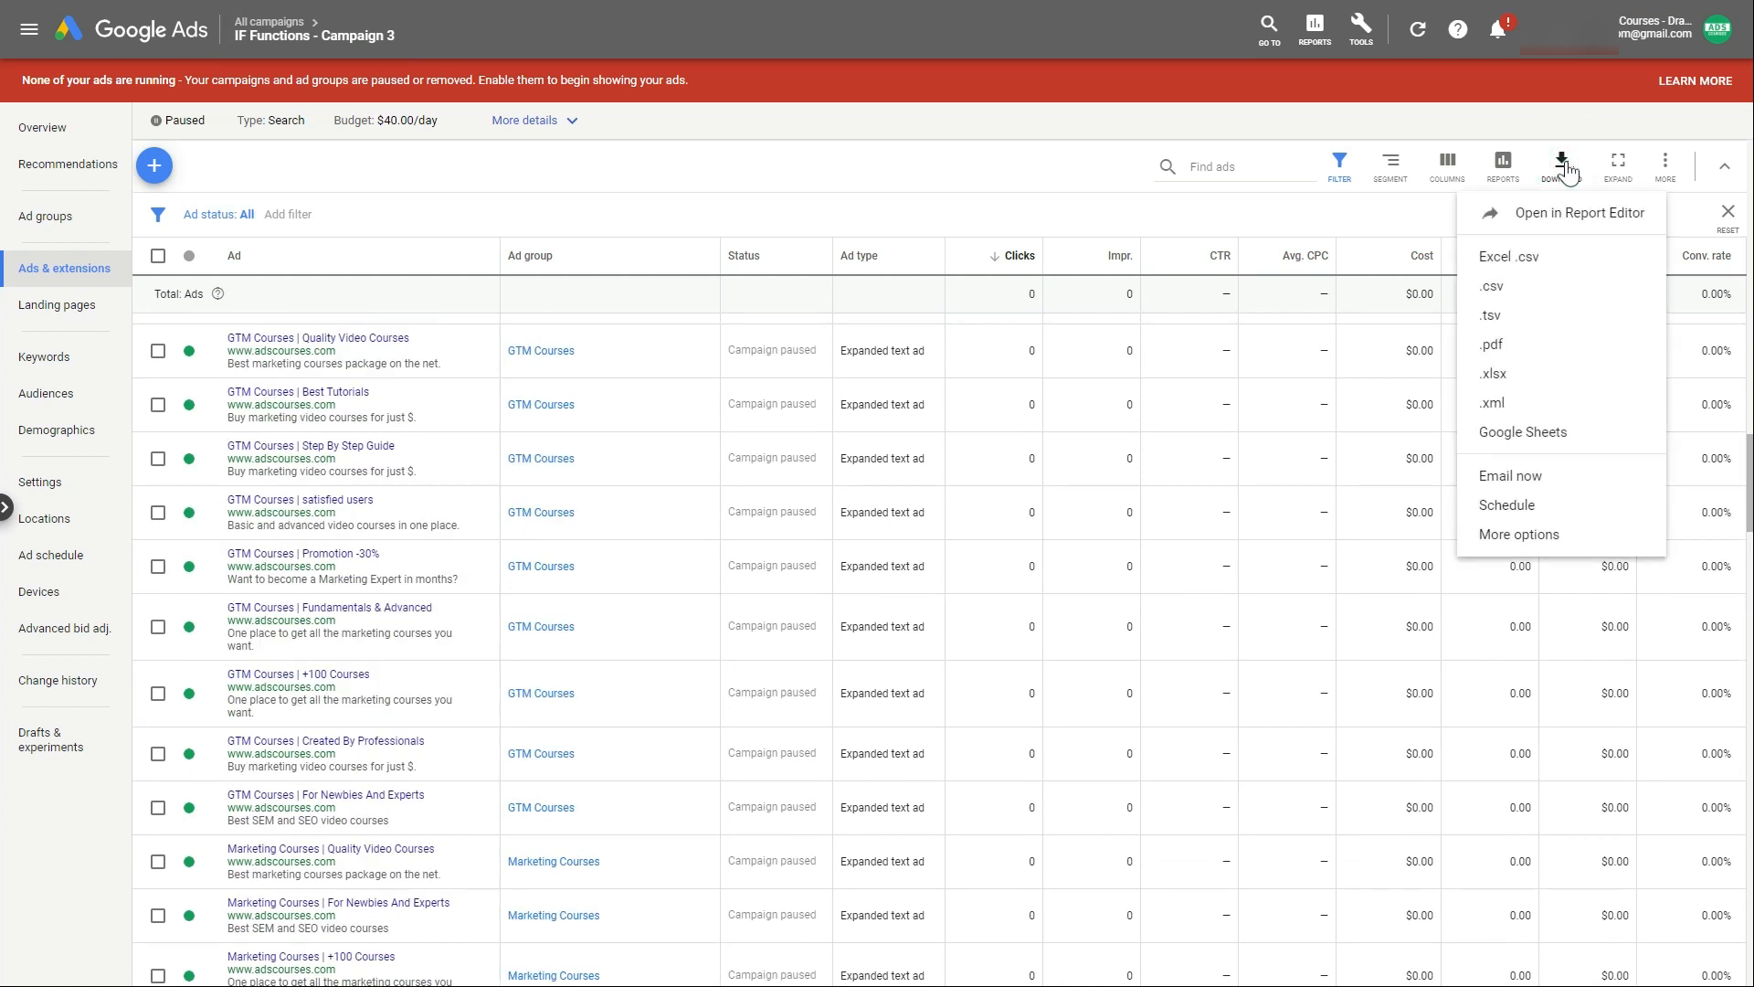
left_click(1524, 434)
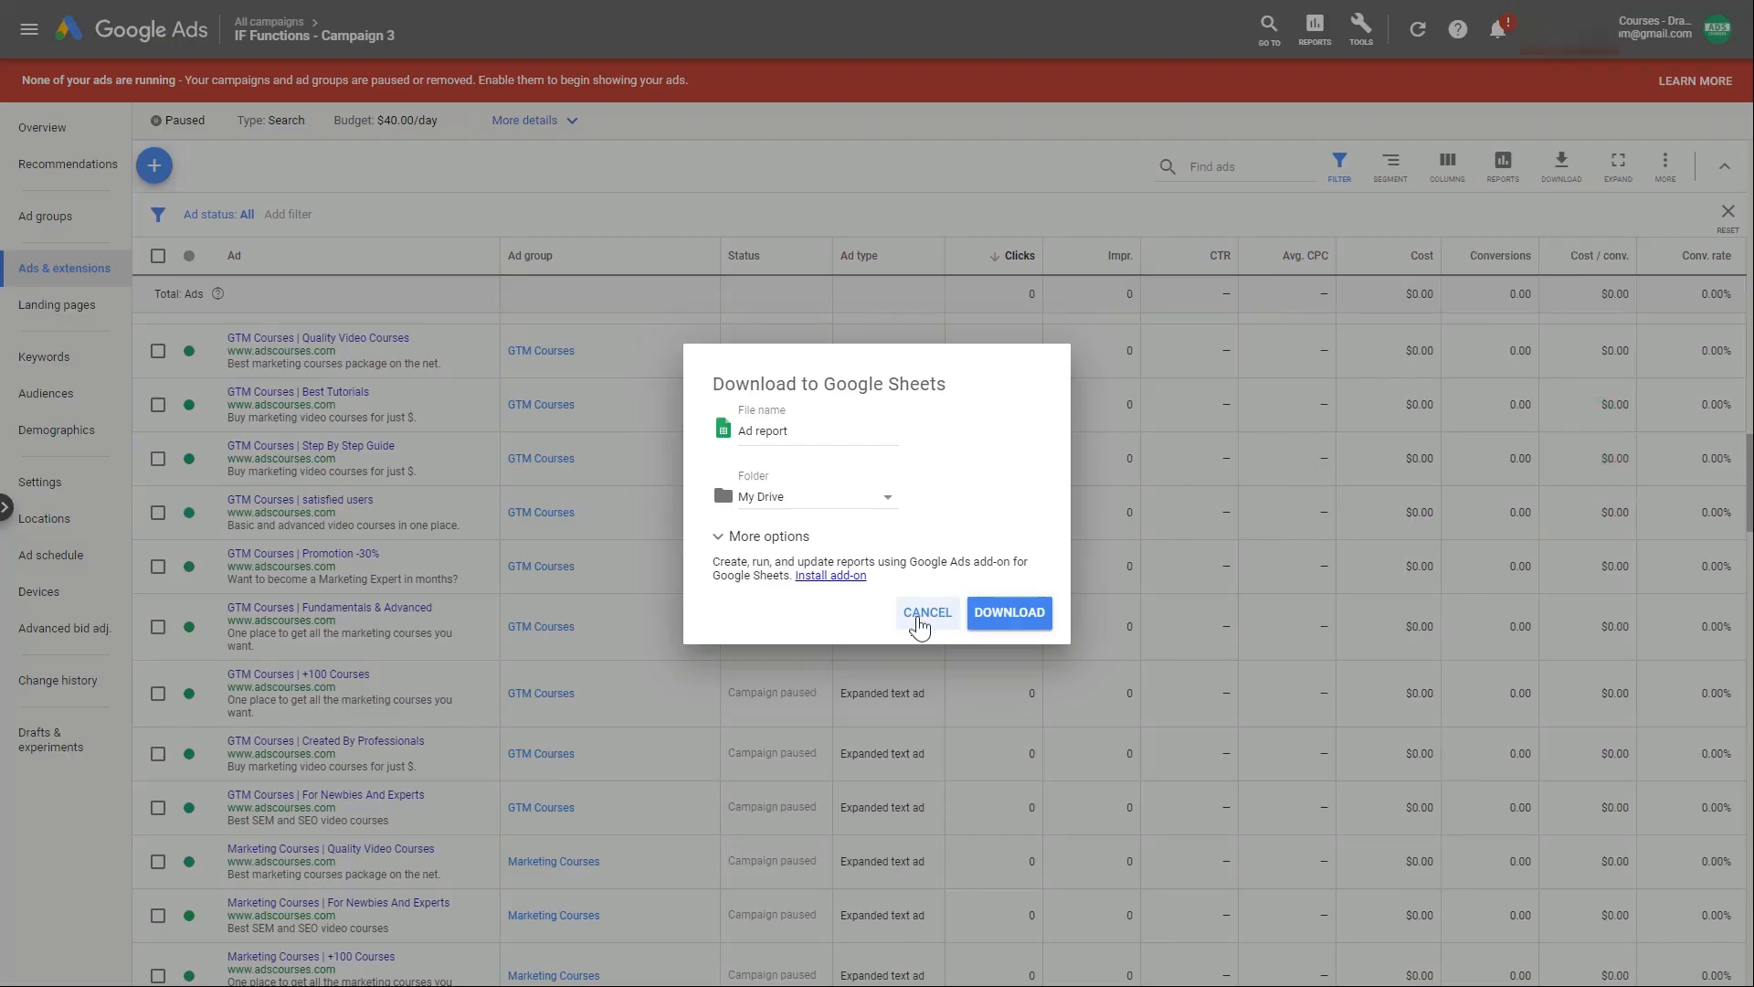
left_click(998, 612)
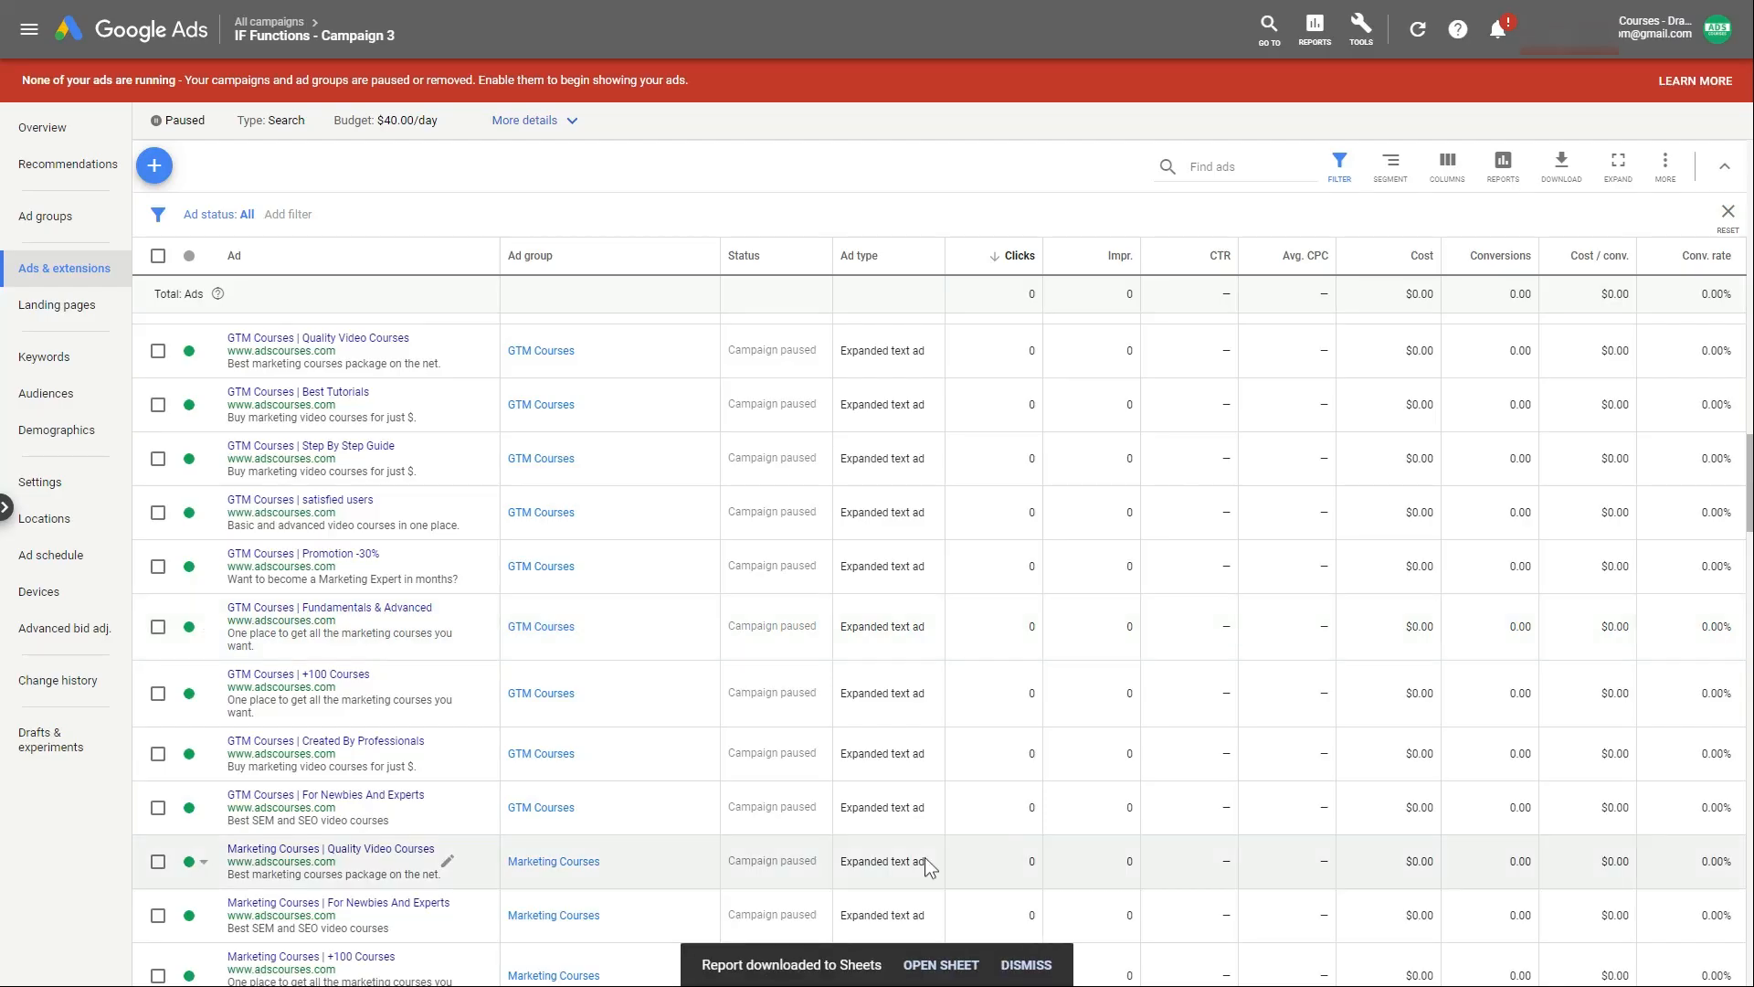
left_click(941, 965)
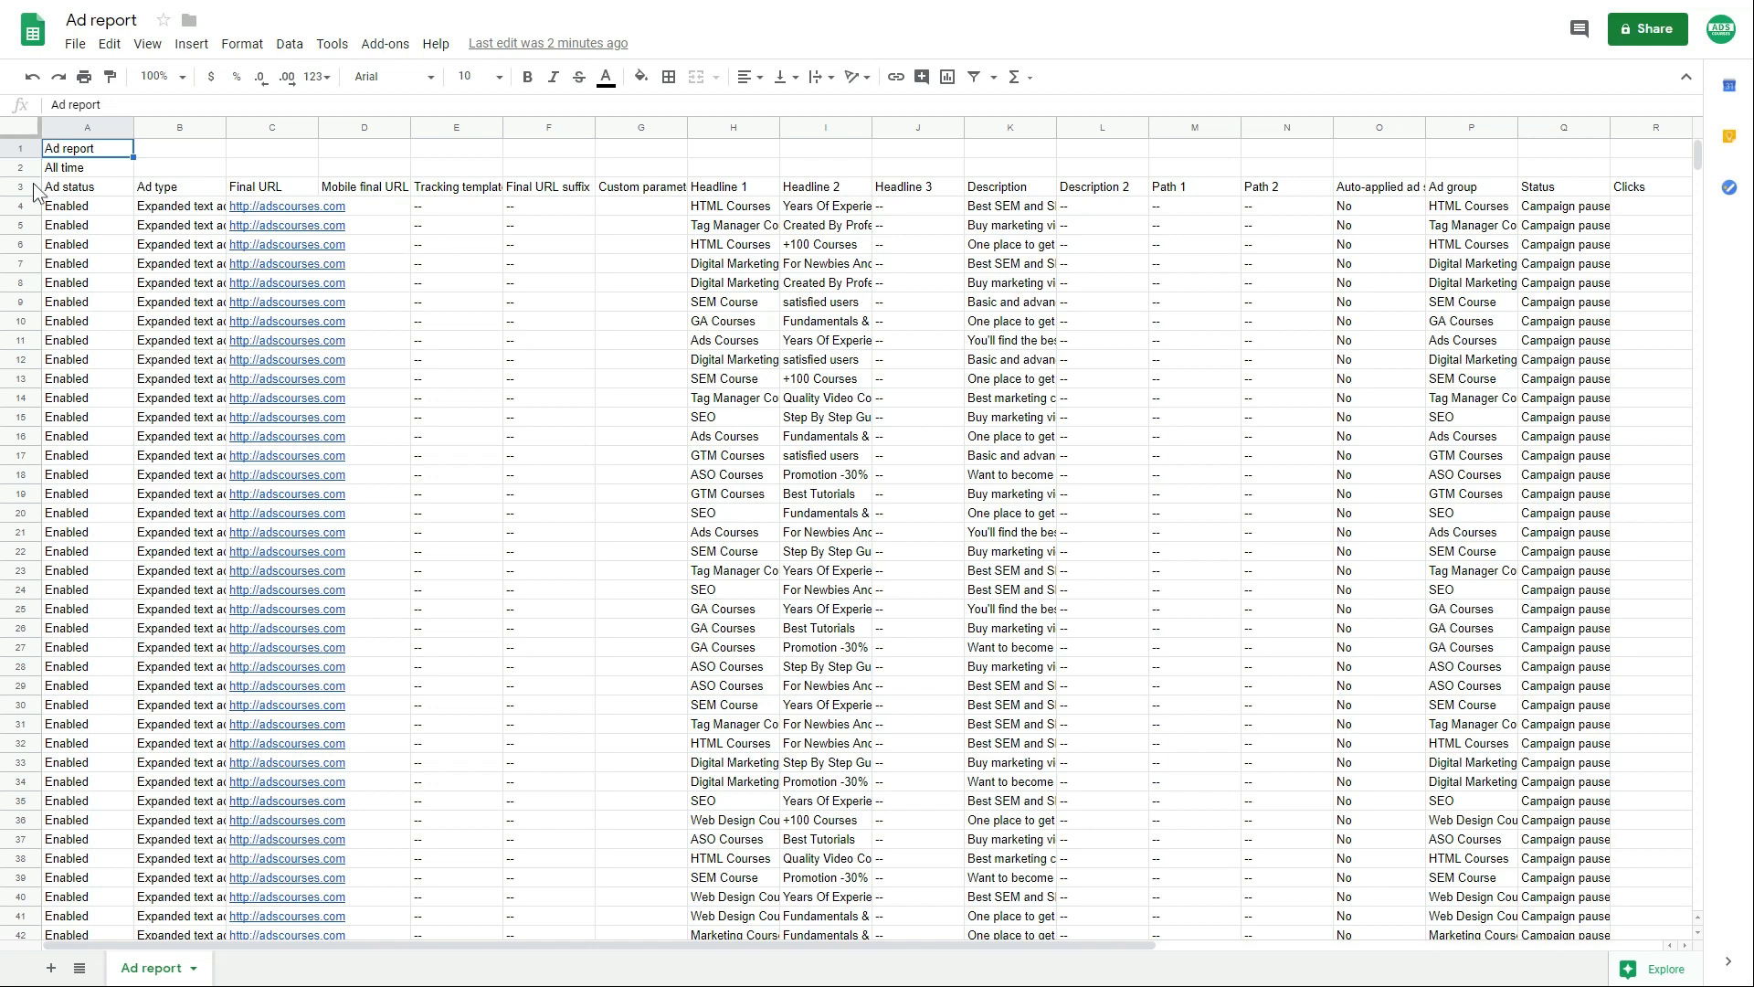
- Delete rows 1 and 2, holding the report title and date range, above the column headers
left_click_drag(20, 149, 18, 166)
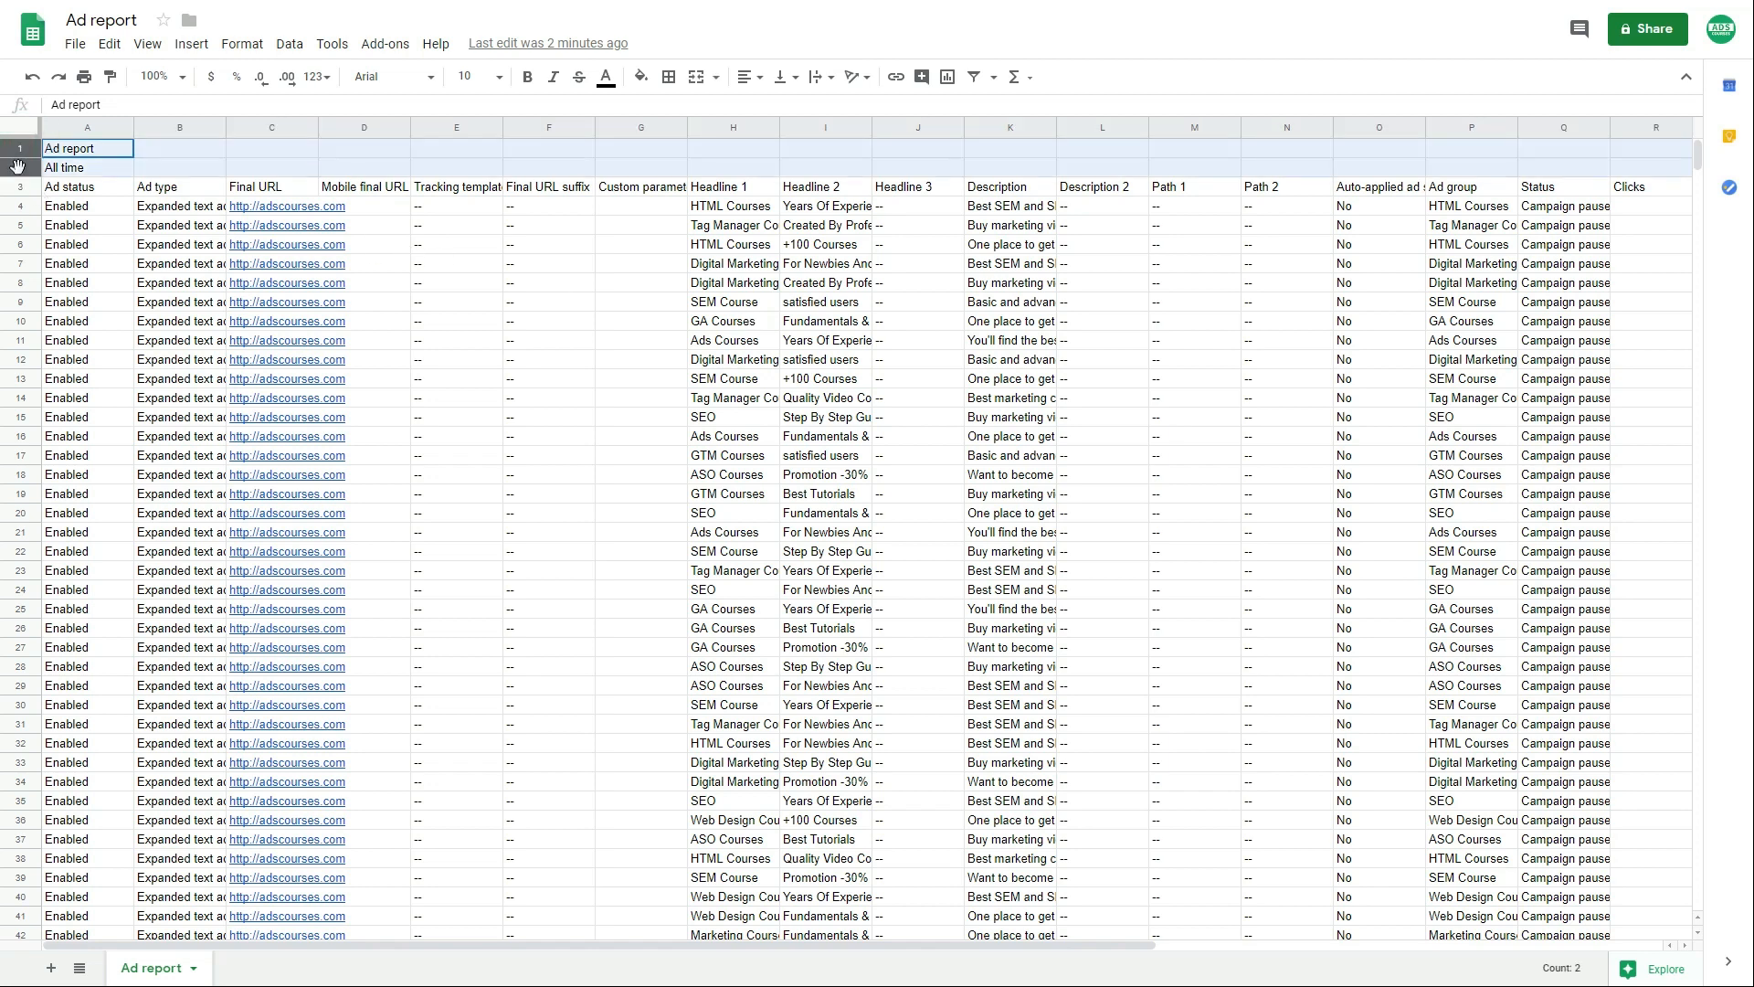
right_click(17, 165)
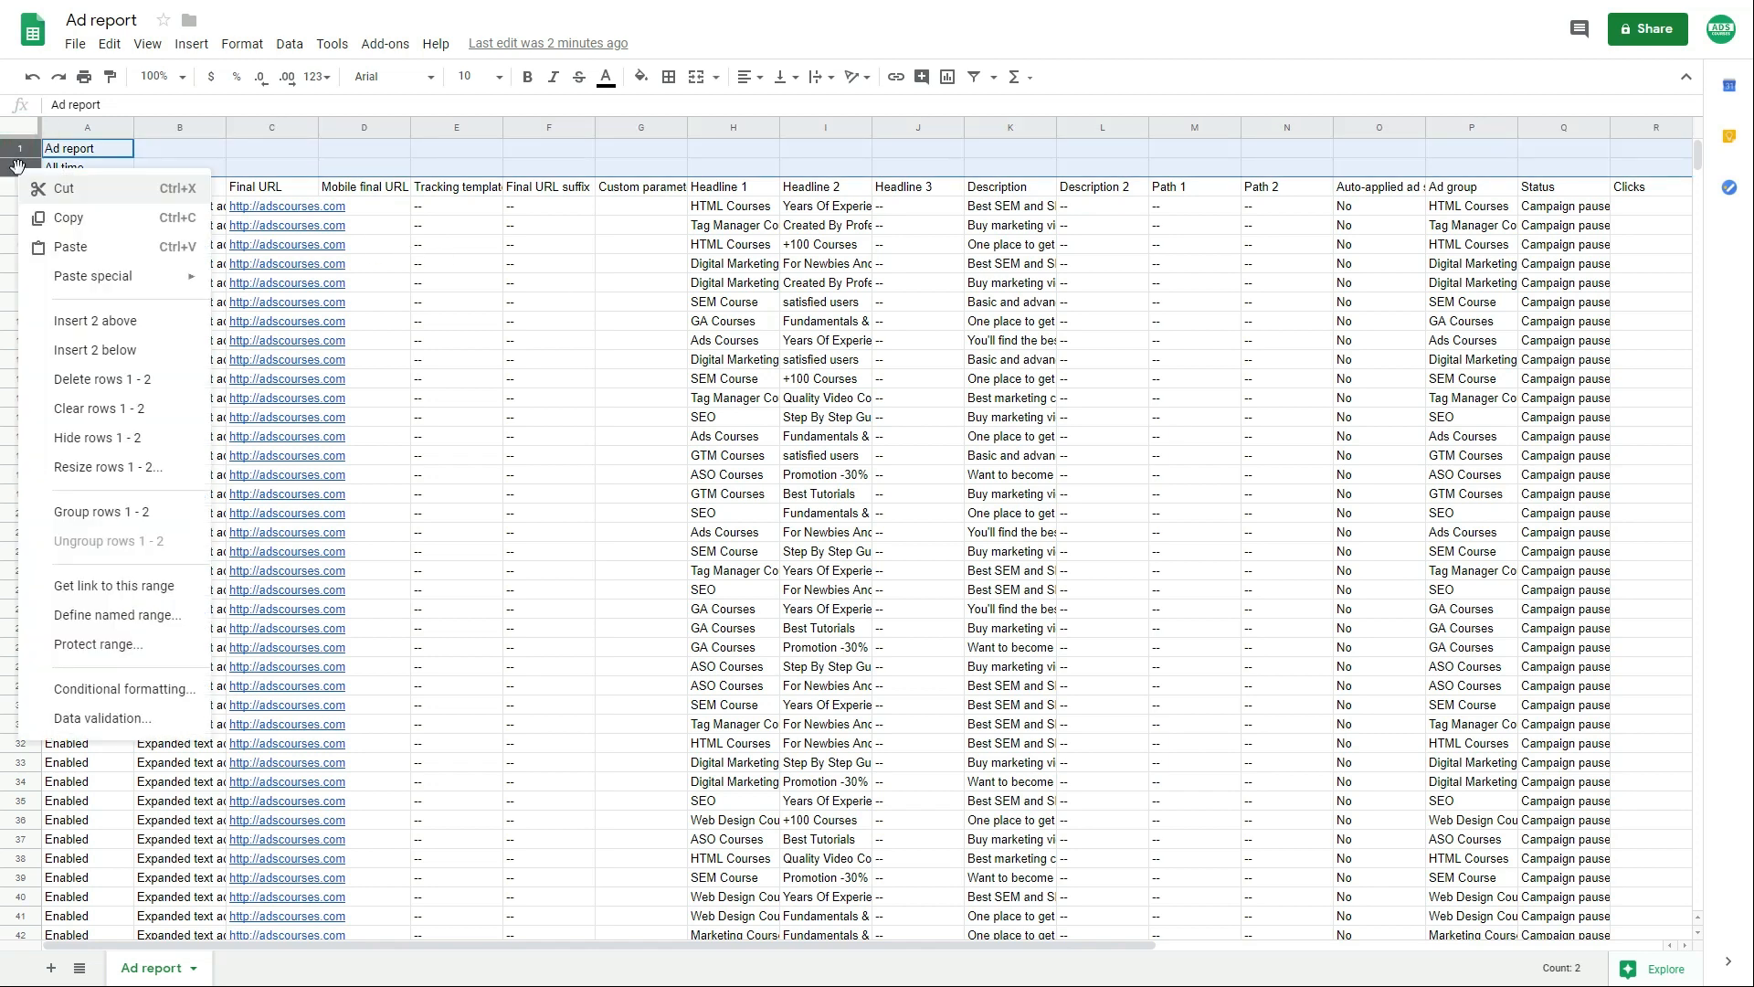
left_click(96, 380)
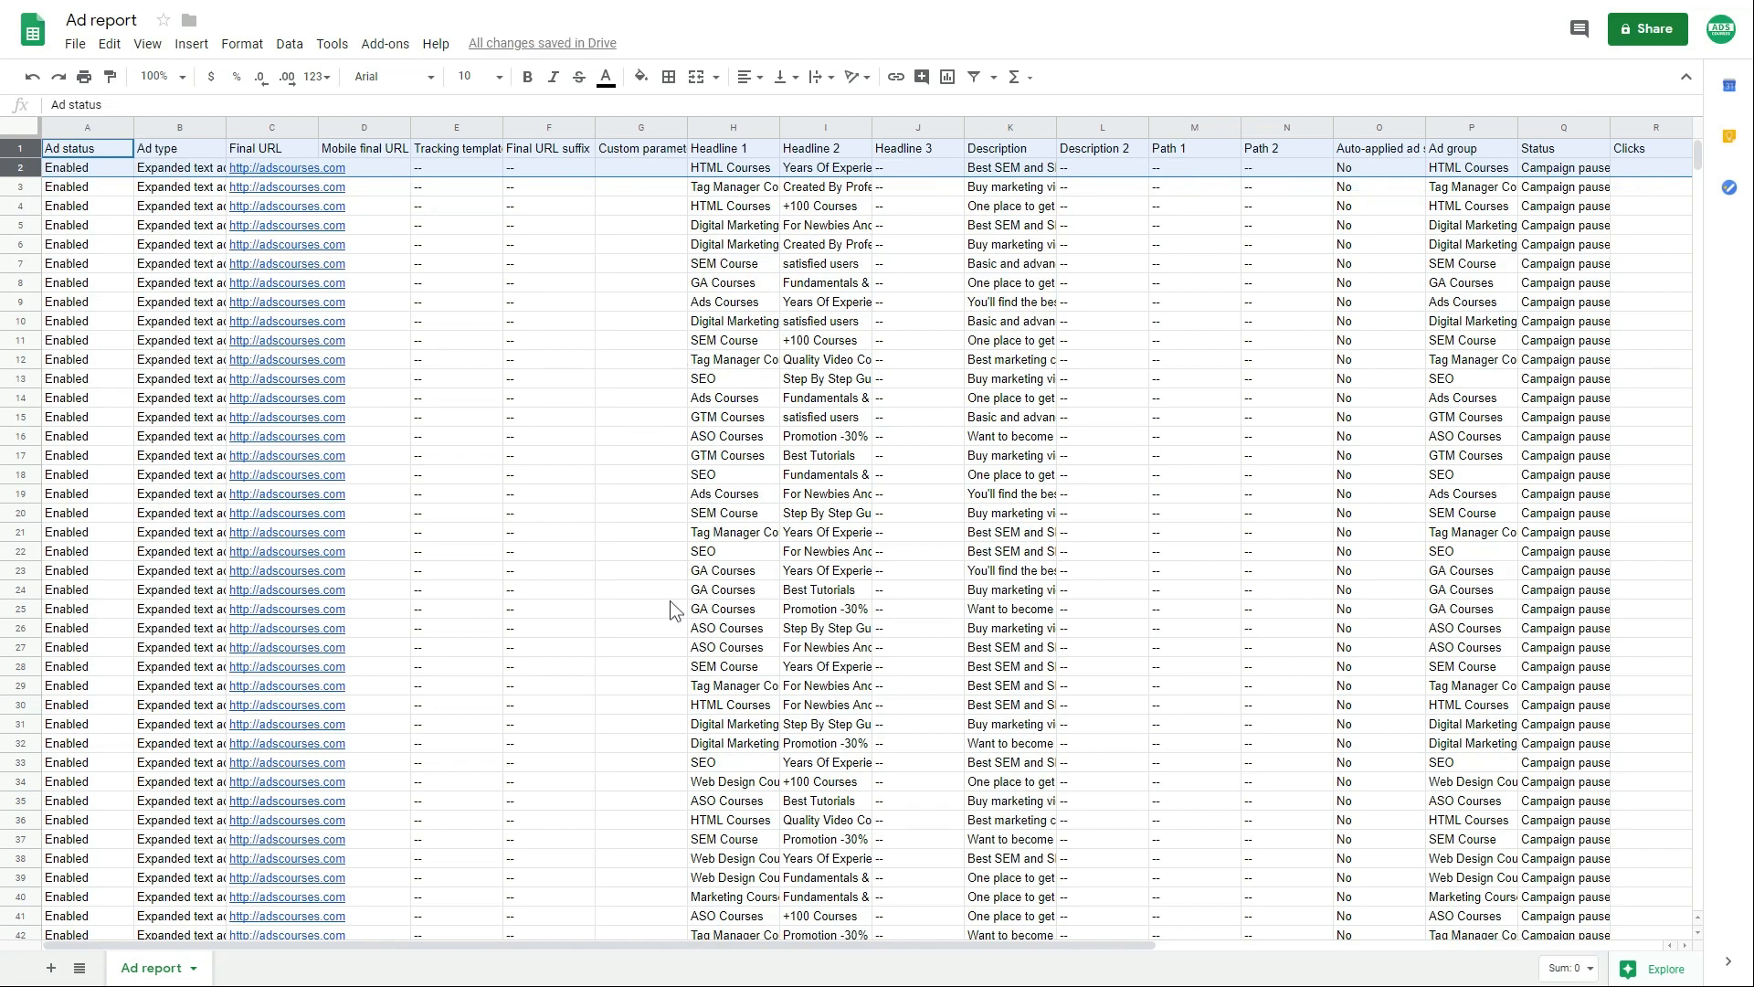
- Insert three empty columns to the right of the Campaign column
left_click_drag(715, 946, 678, 983)
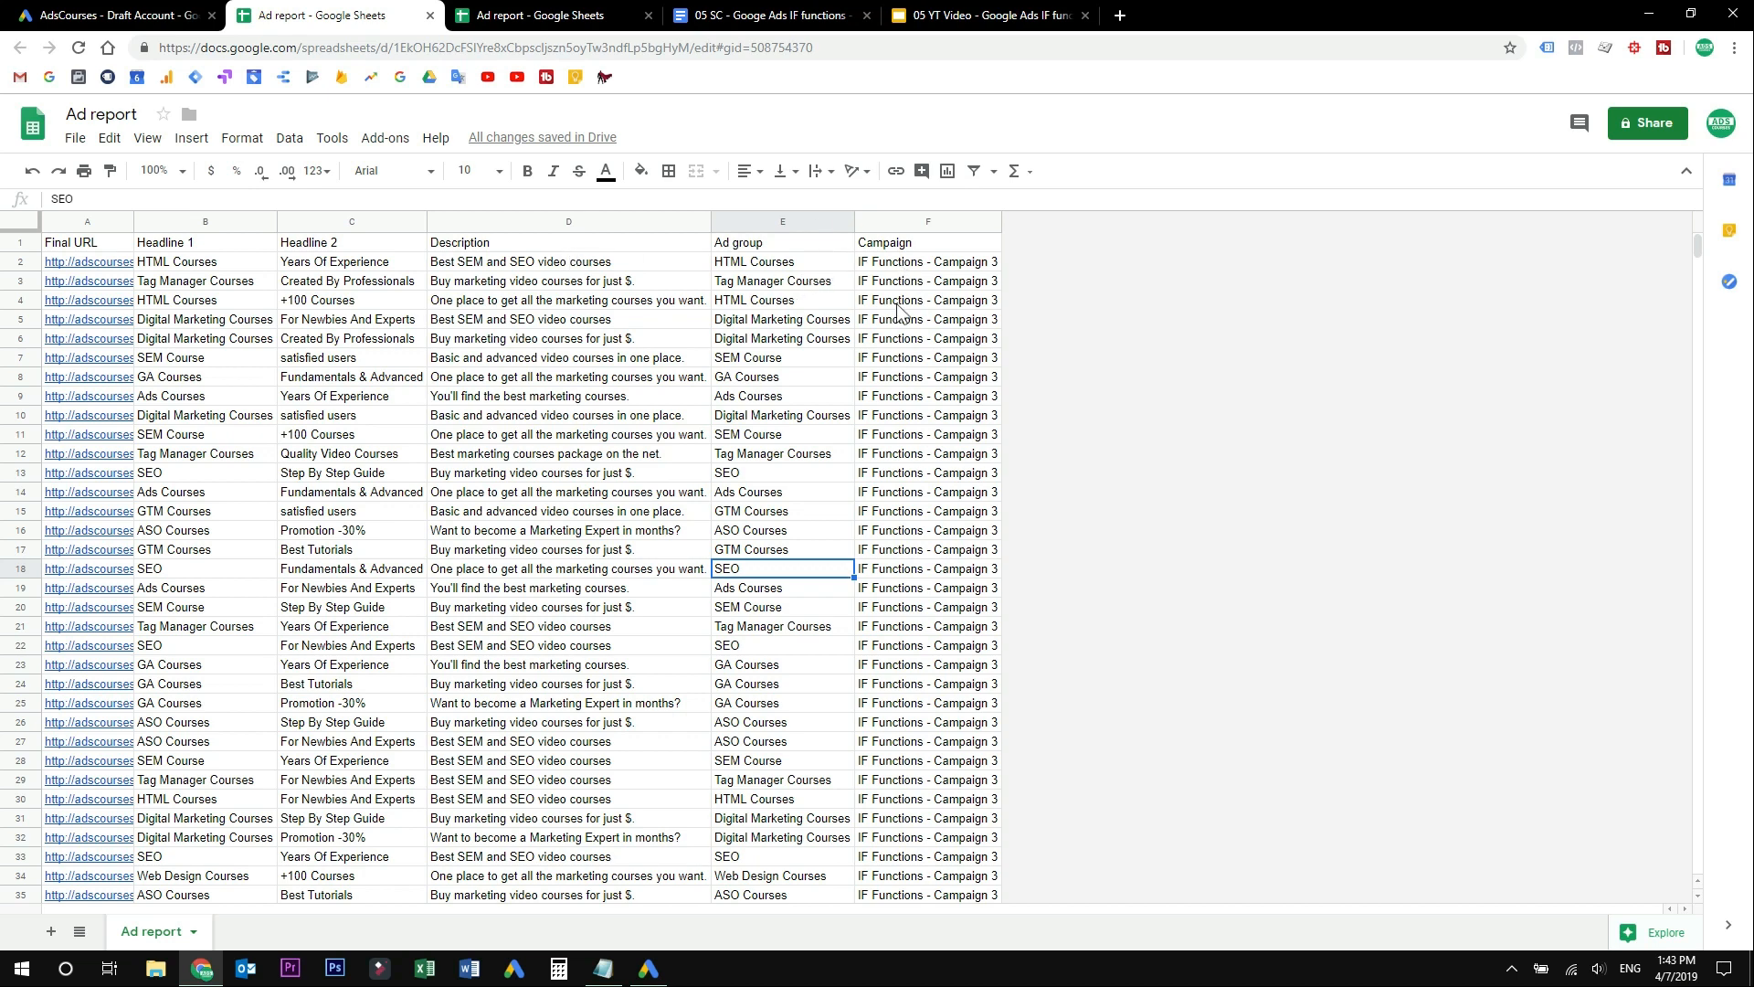
right_click(940, 225)
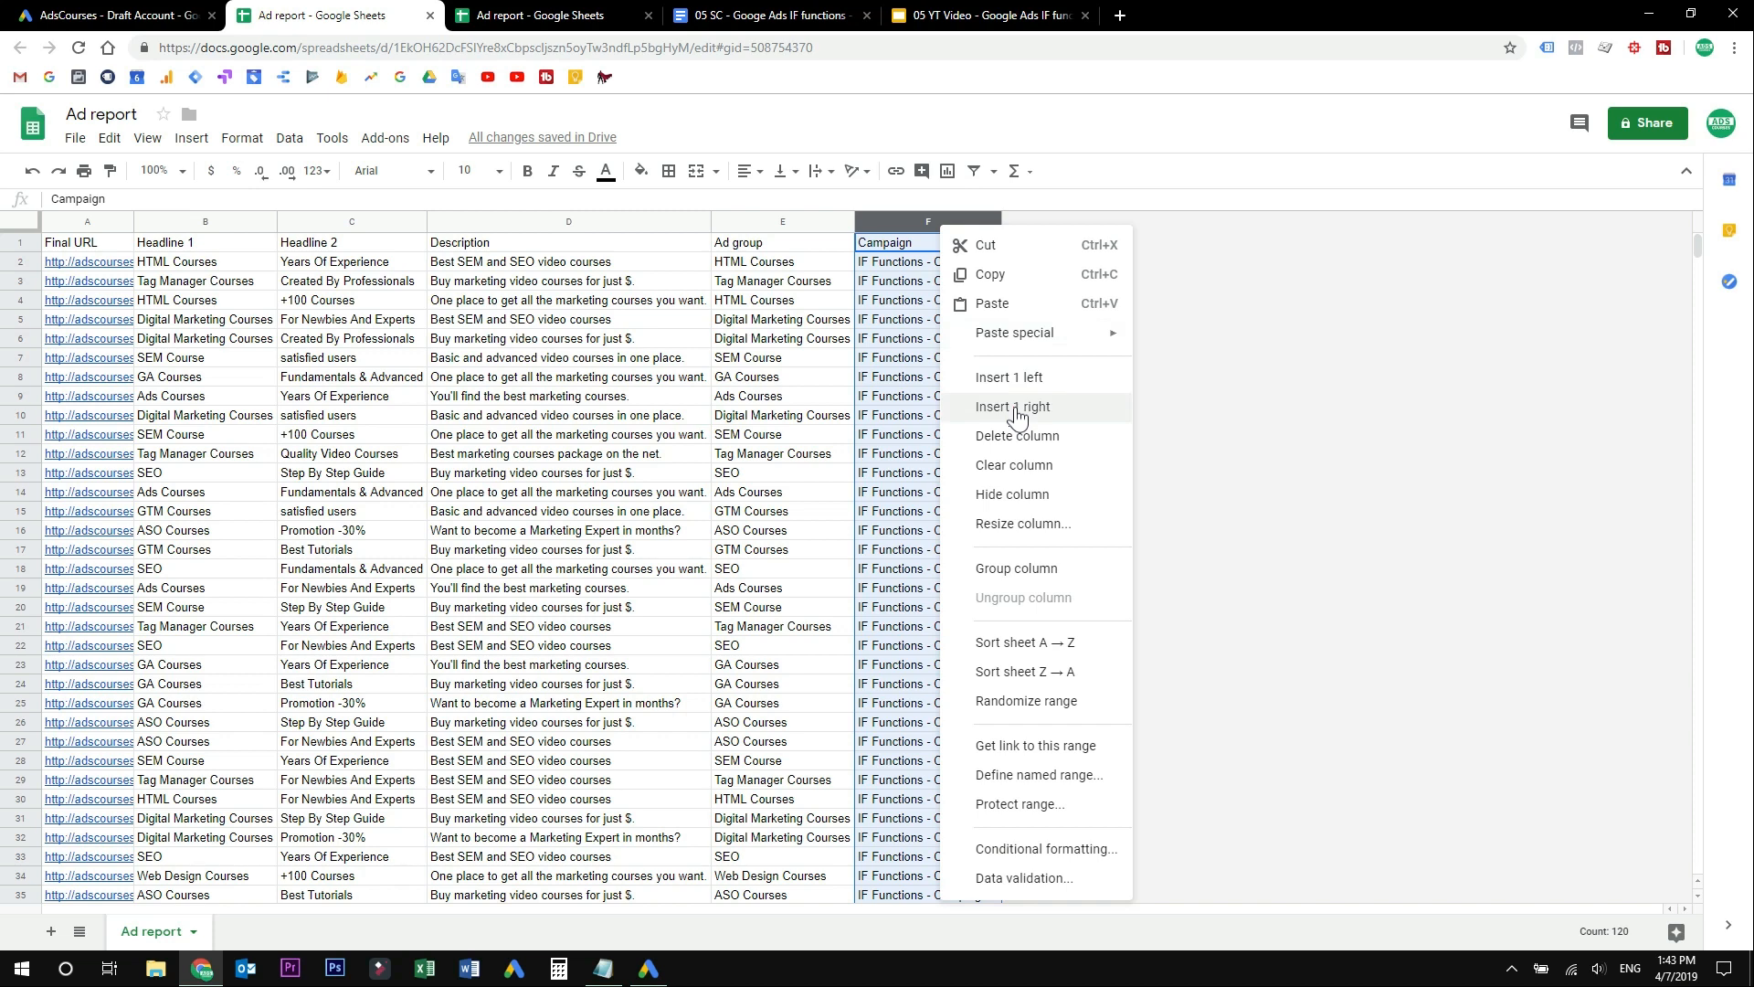
left_click(1016, 416)
left_click(935, 228)
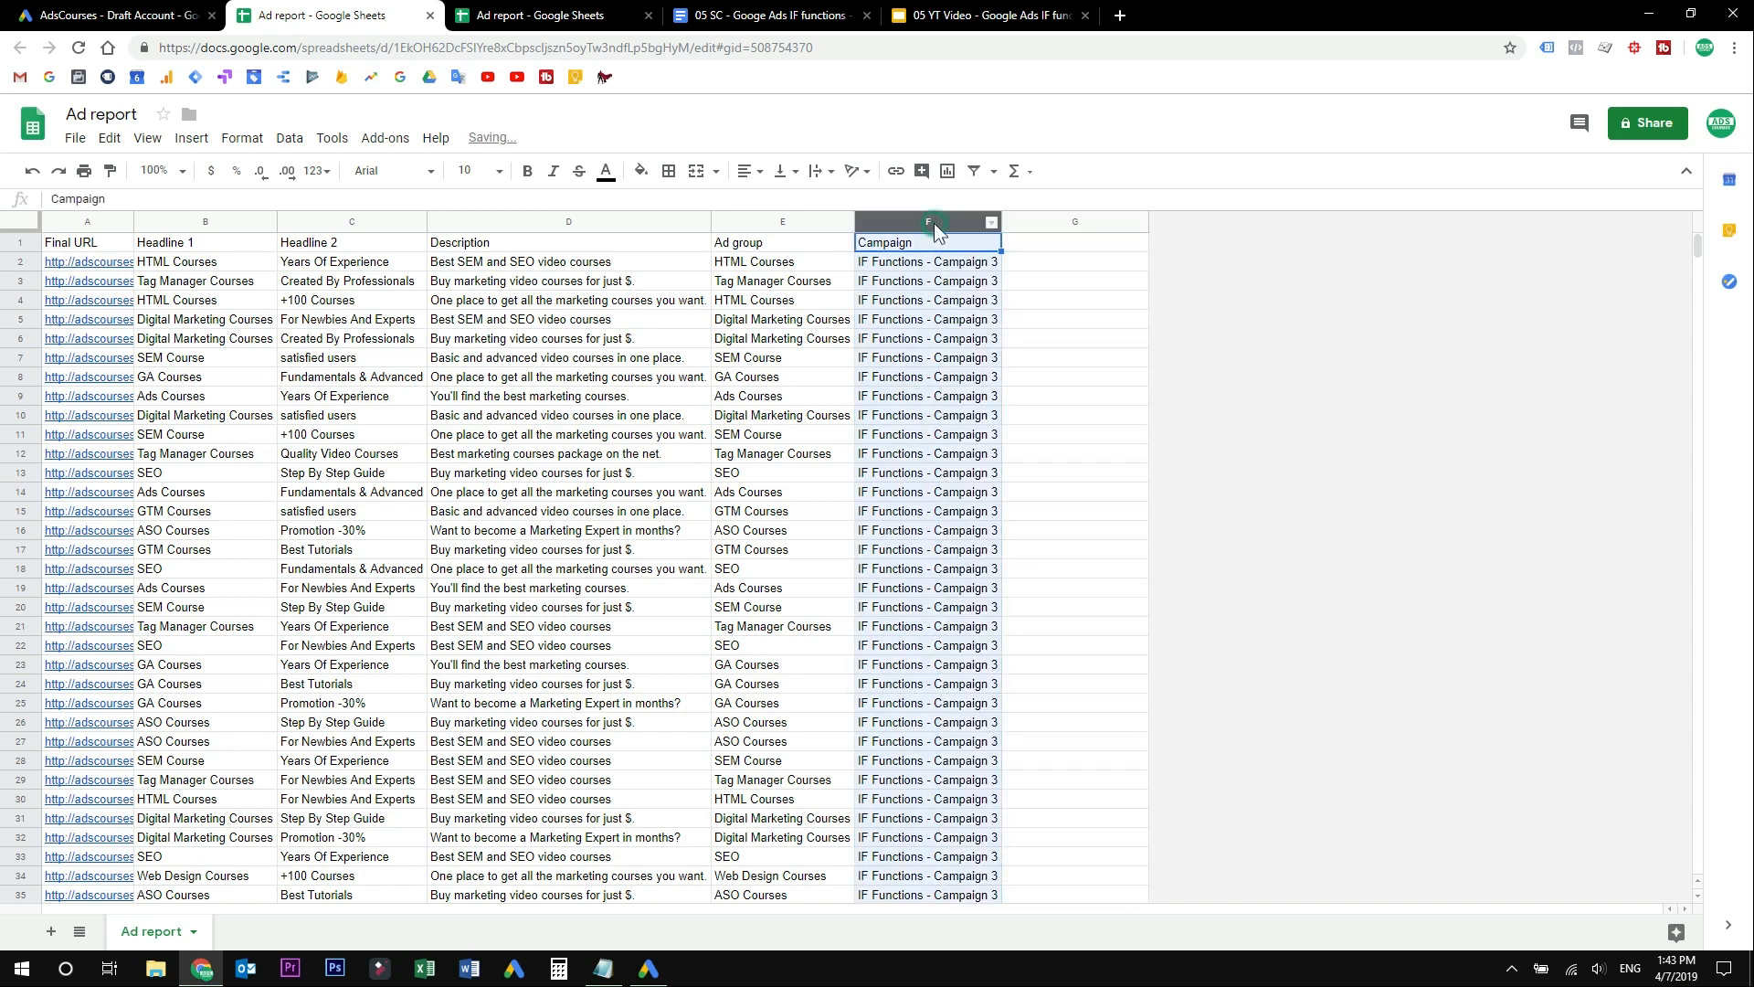
right_click(933, 225)
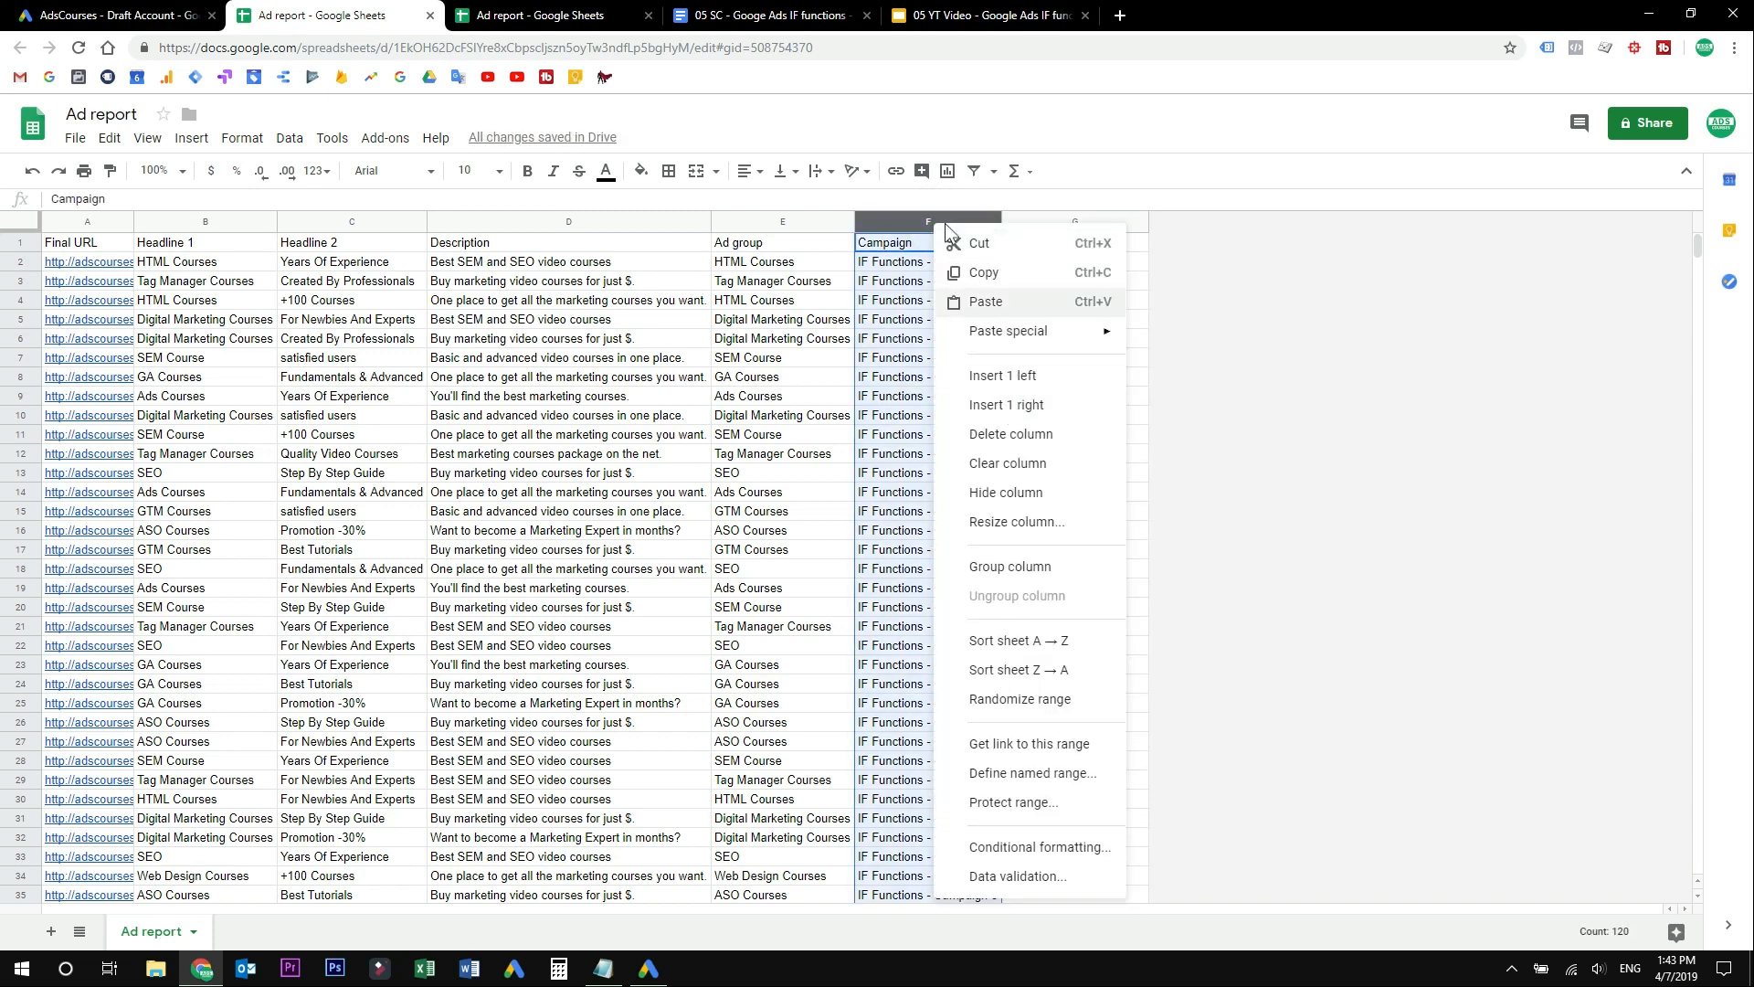
left_click(1005, 416)
right_click(1006, 423)
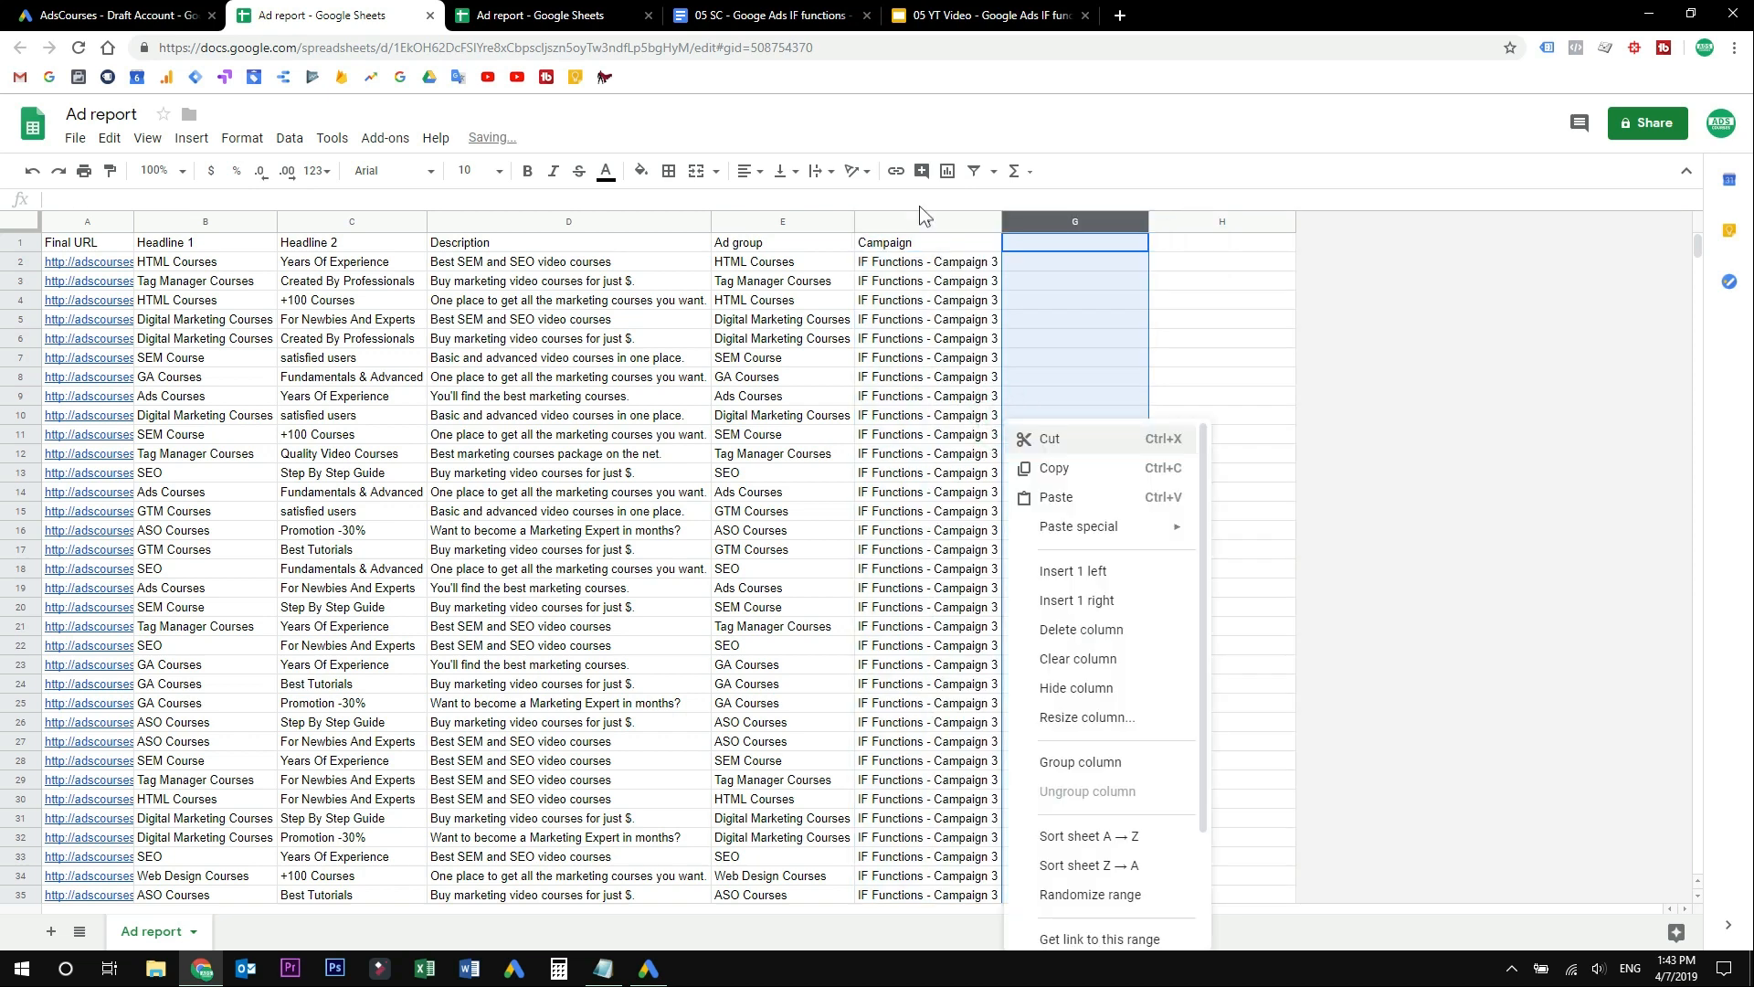
left_click(913, 221)
right_click(913, 221)
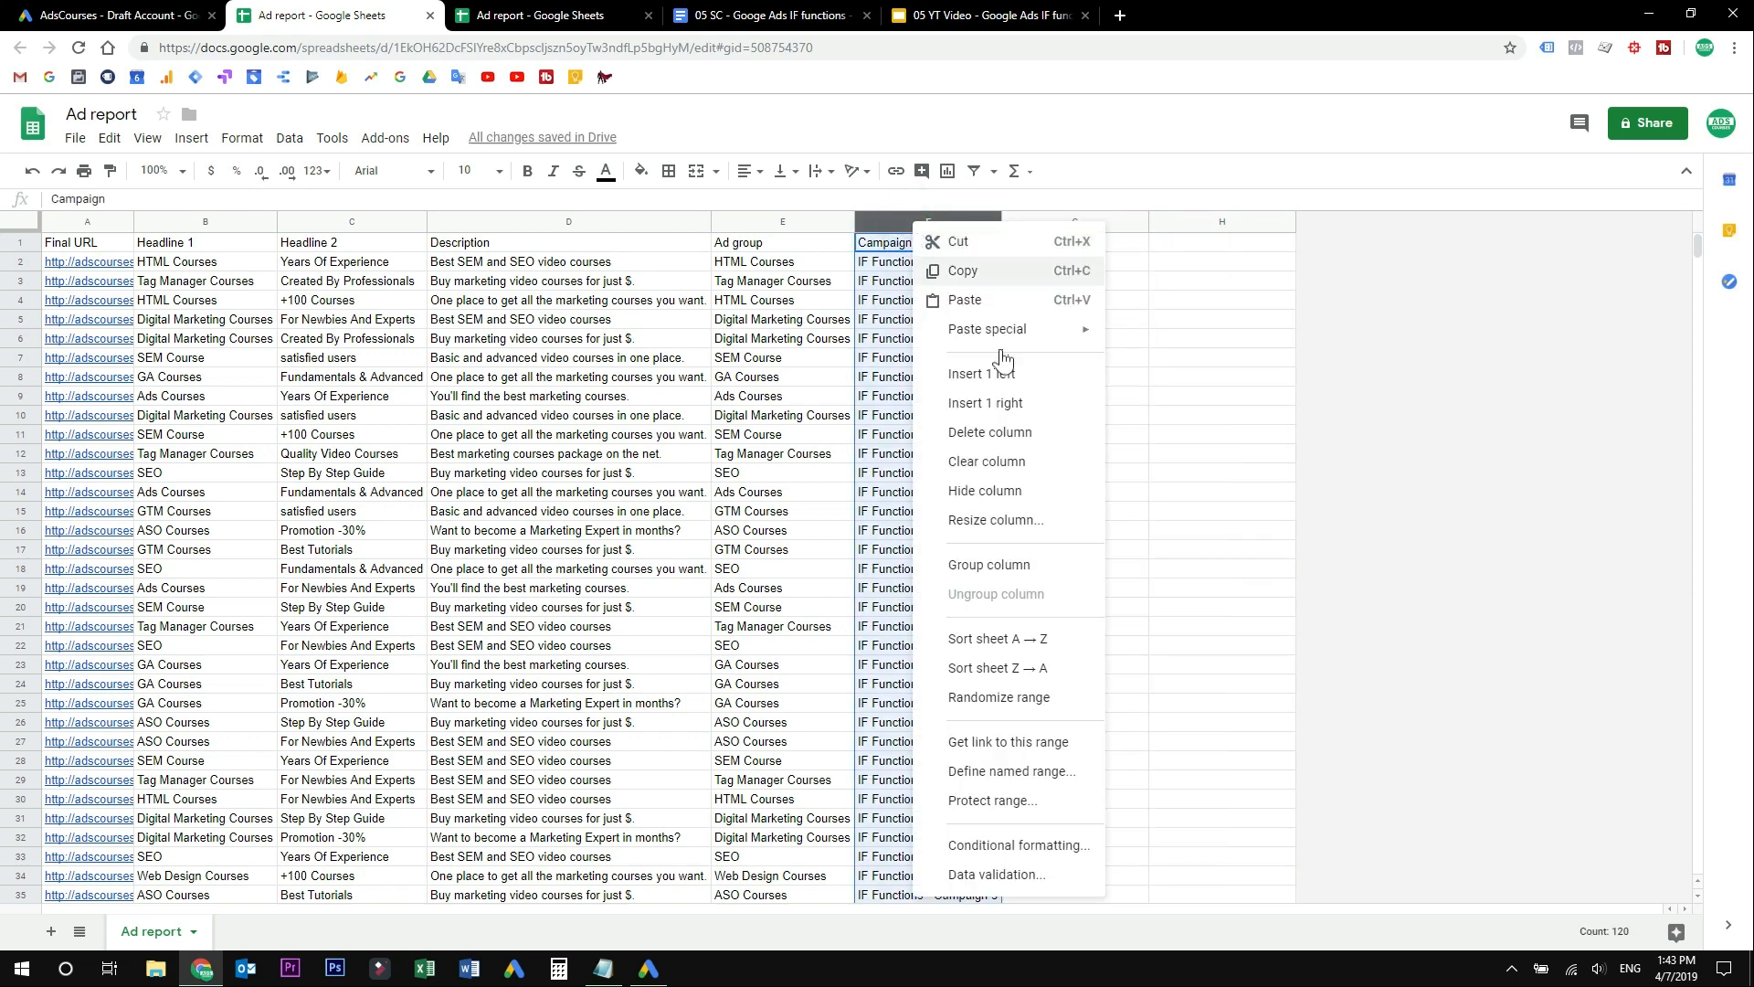
left_click(1035, 413)
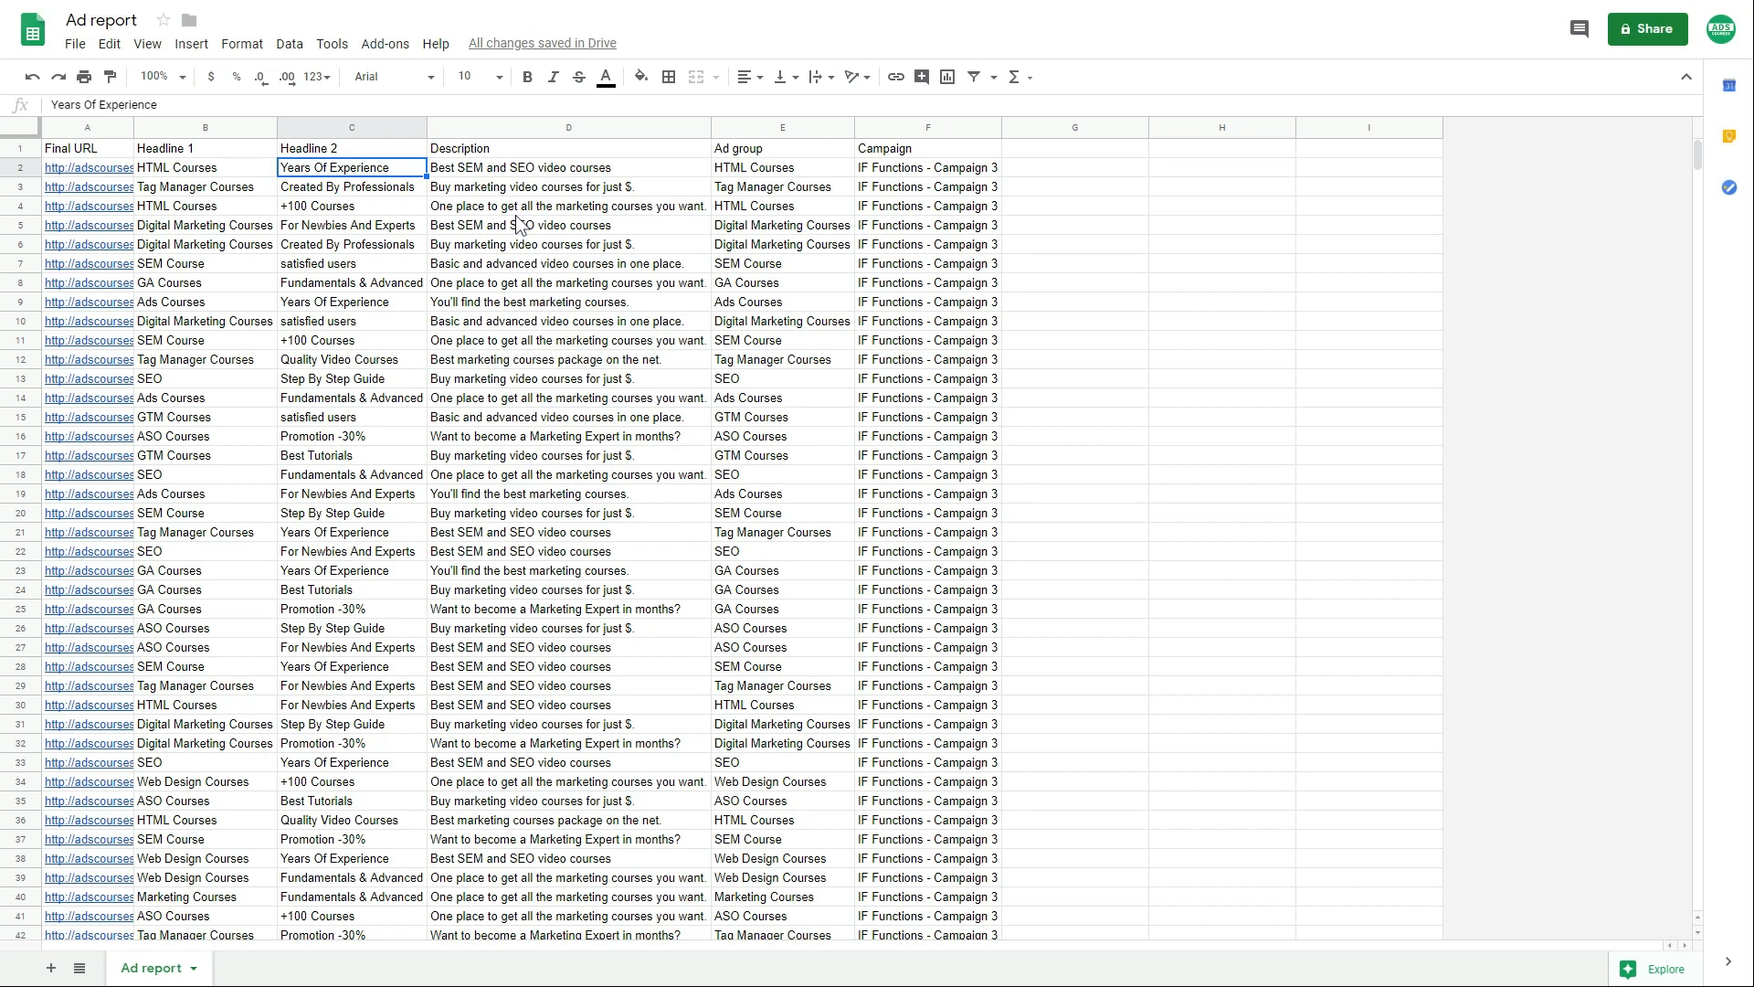
- Move the Headline 2 texts in C2:C118 to column I, starting at I2
key("ctrl+shift+Down")
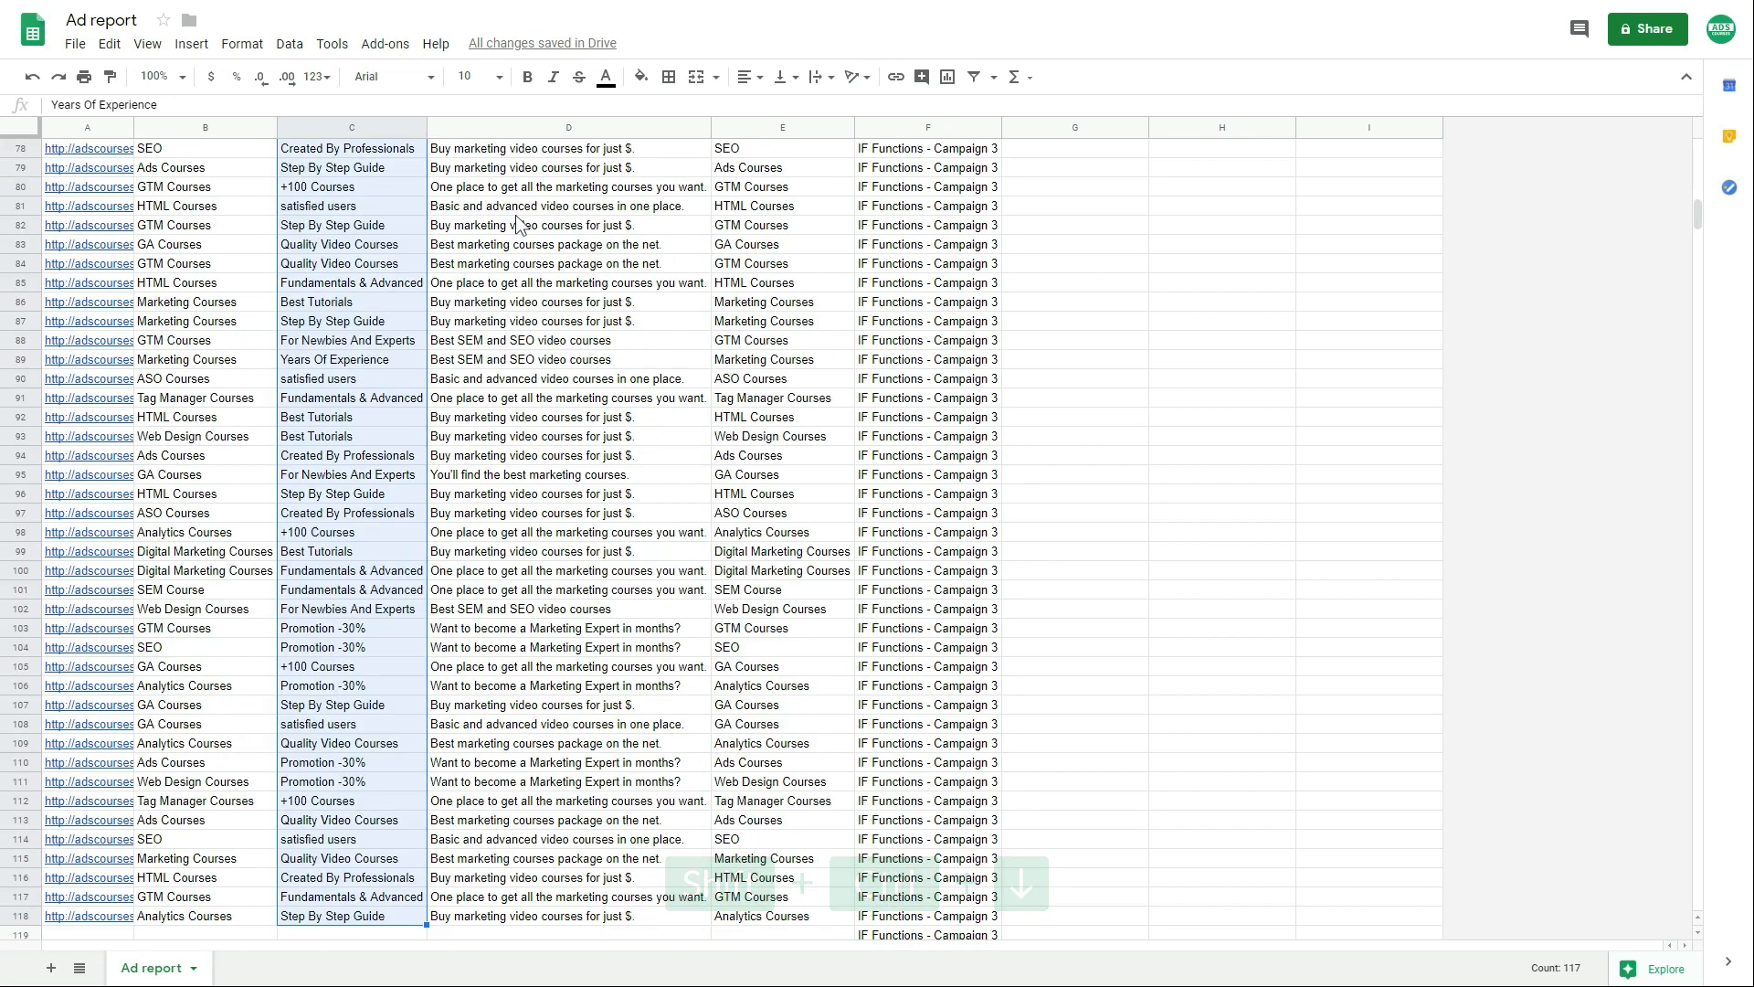
left_click_drag(1698, 213, 1706, 126)
key("ctrl+c")
left_click(1334, 168)
key("ctrl+v")
- Enter {=IF(audience IN(All visitors \(system-defined\)),30% off):20% off} as text in H2 and fit column H to its content
left_click(1192, 166)
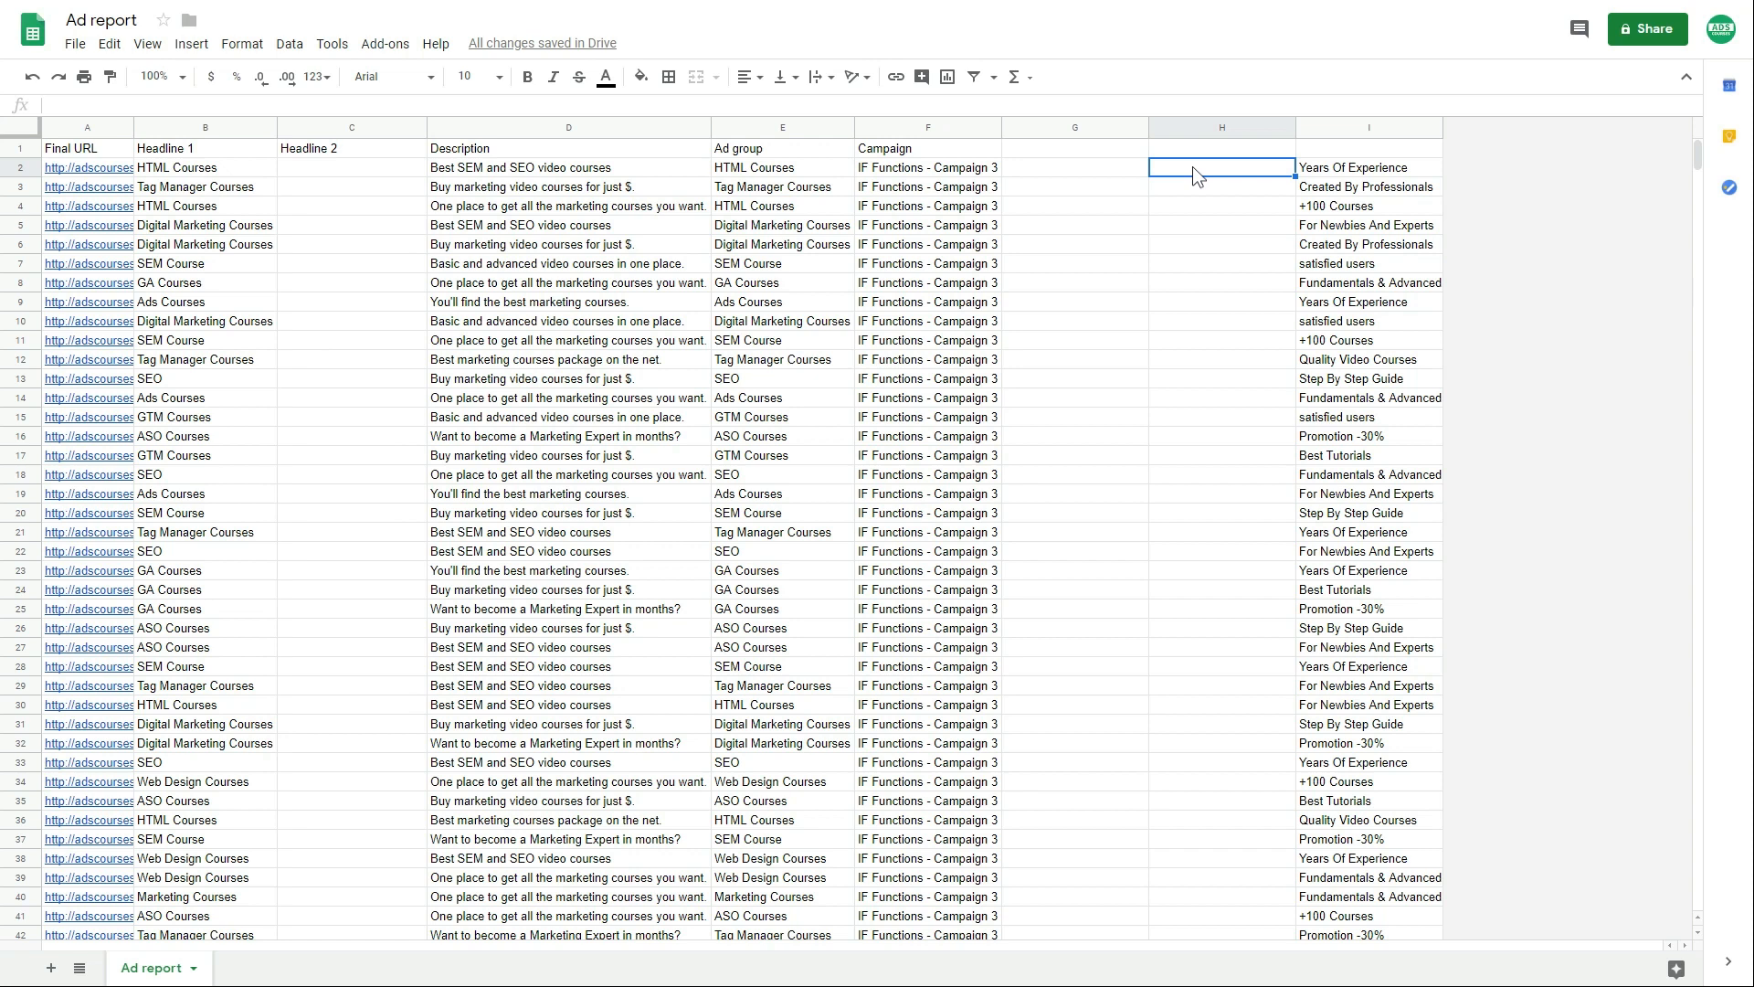
double_click(1178, 168)
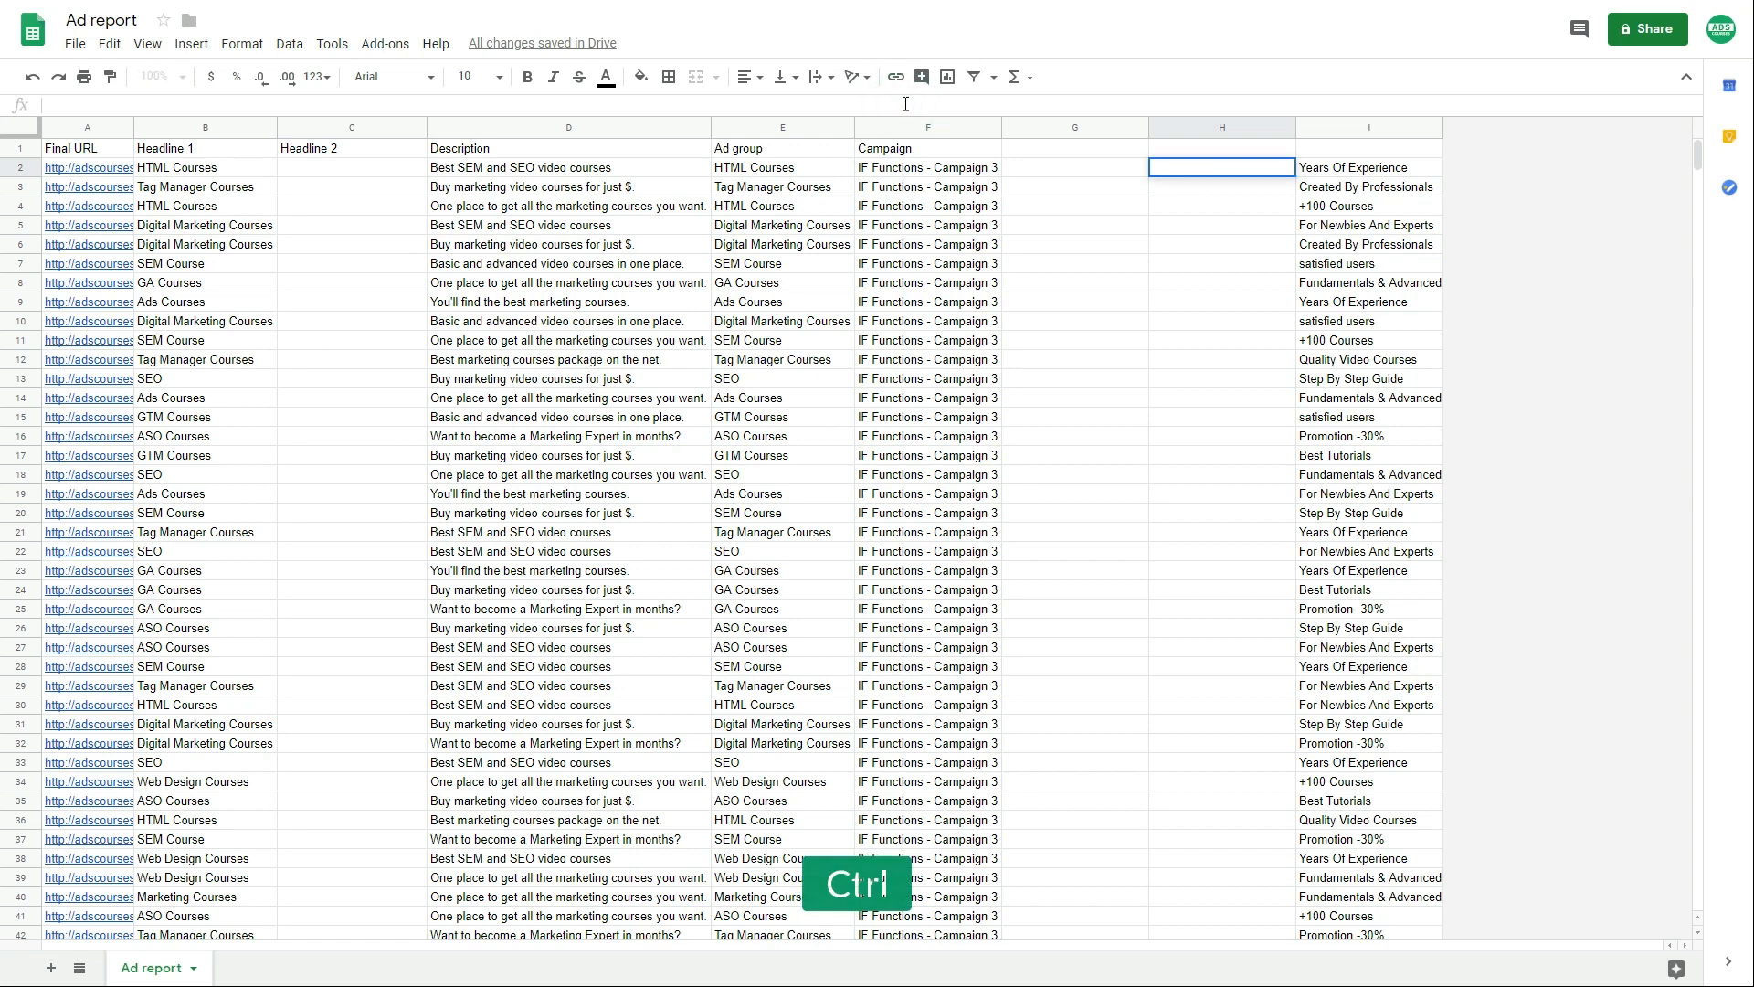
key("ctrl+v")
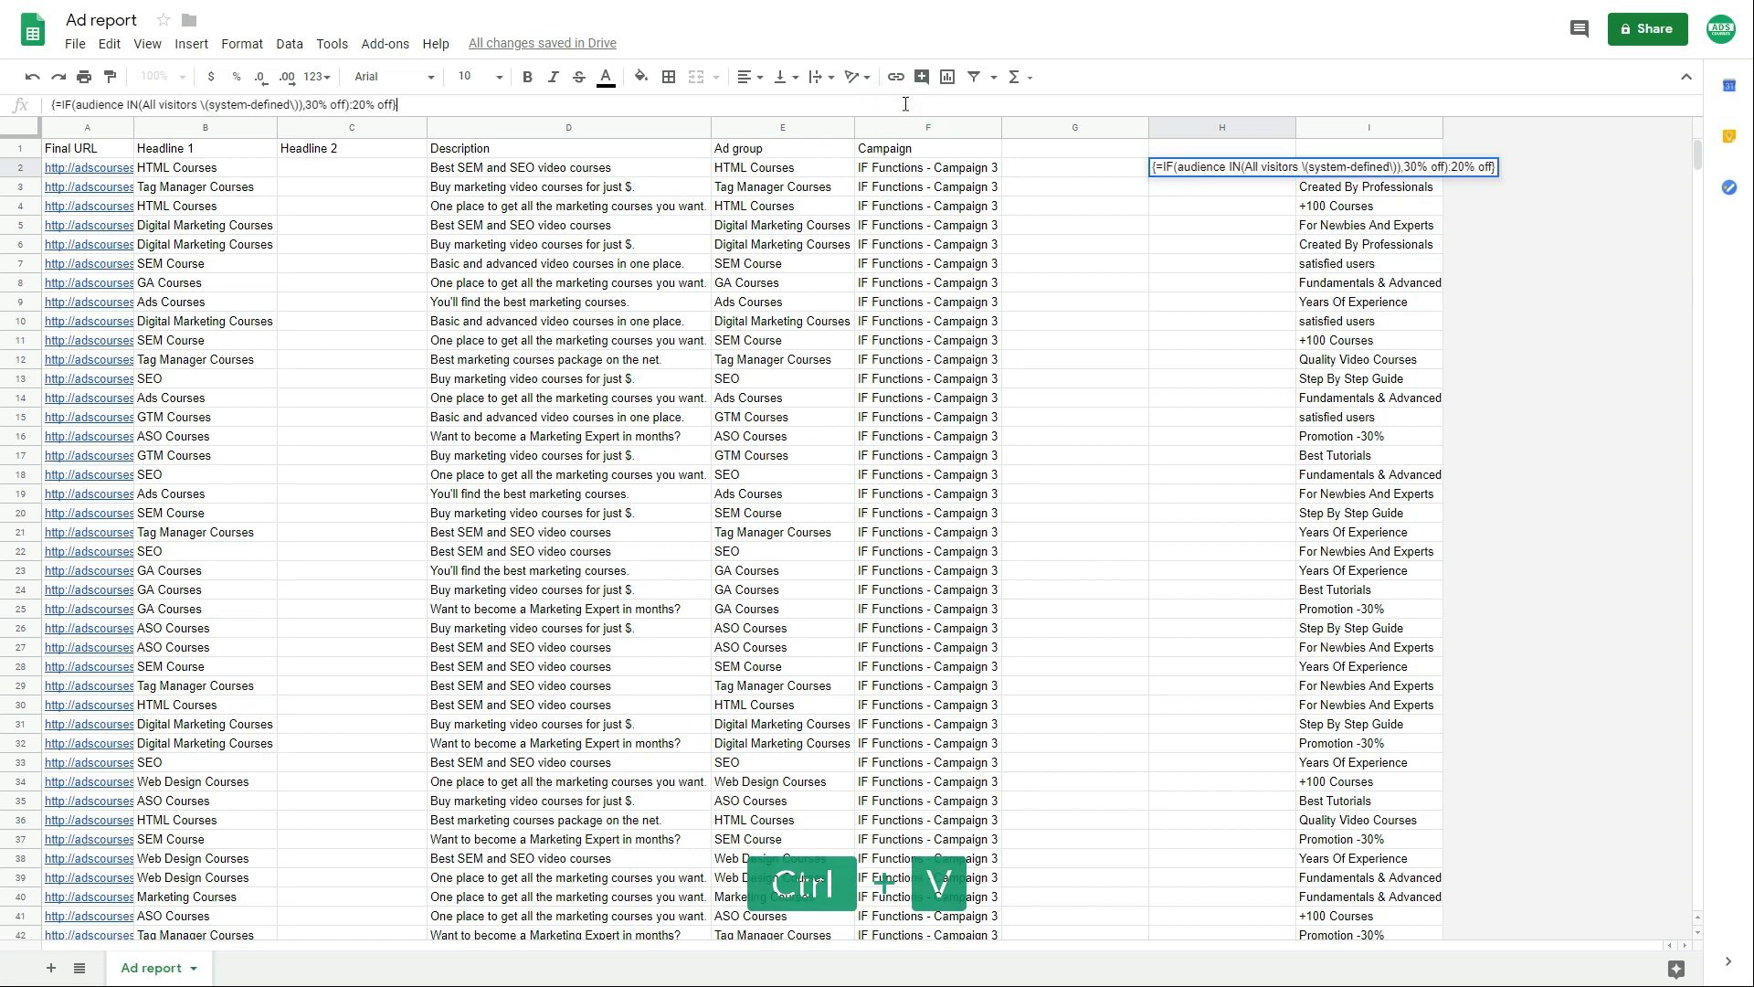
left_click(1225, 298)
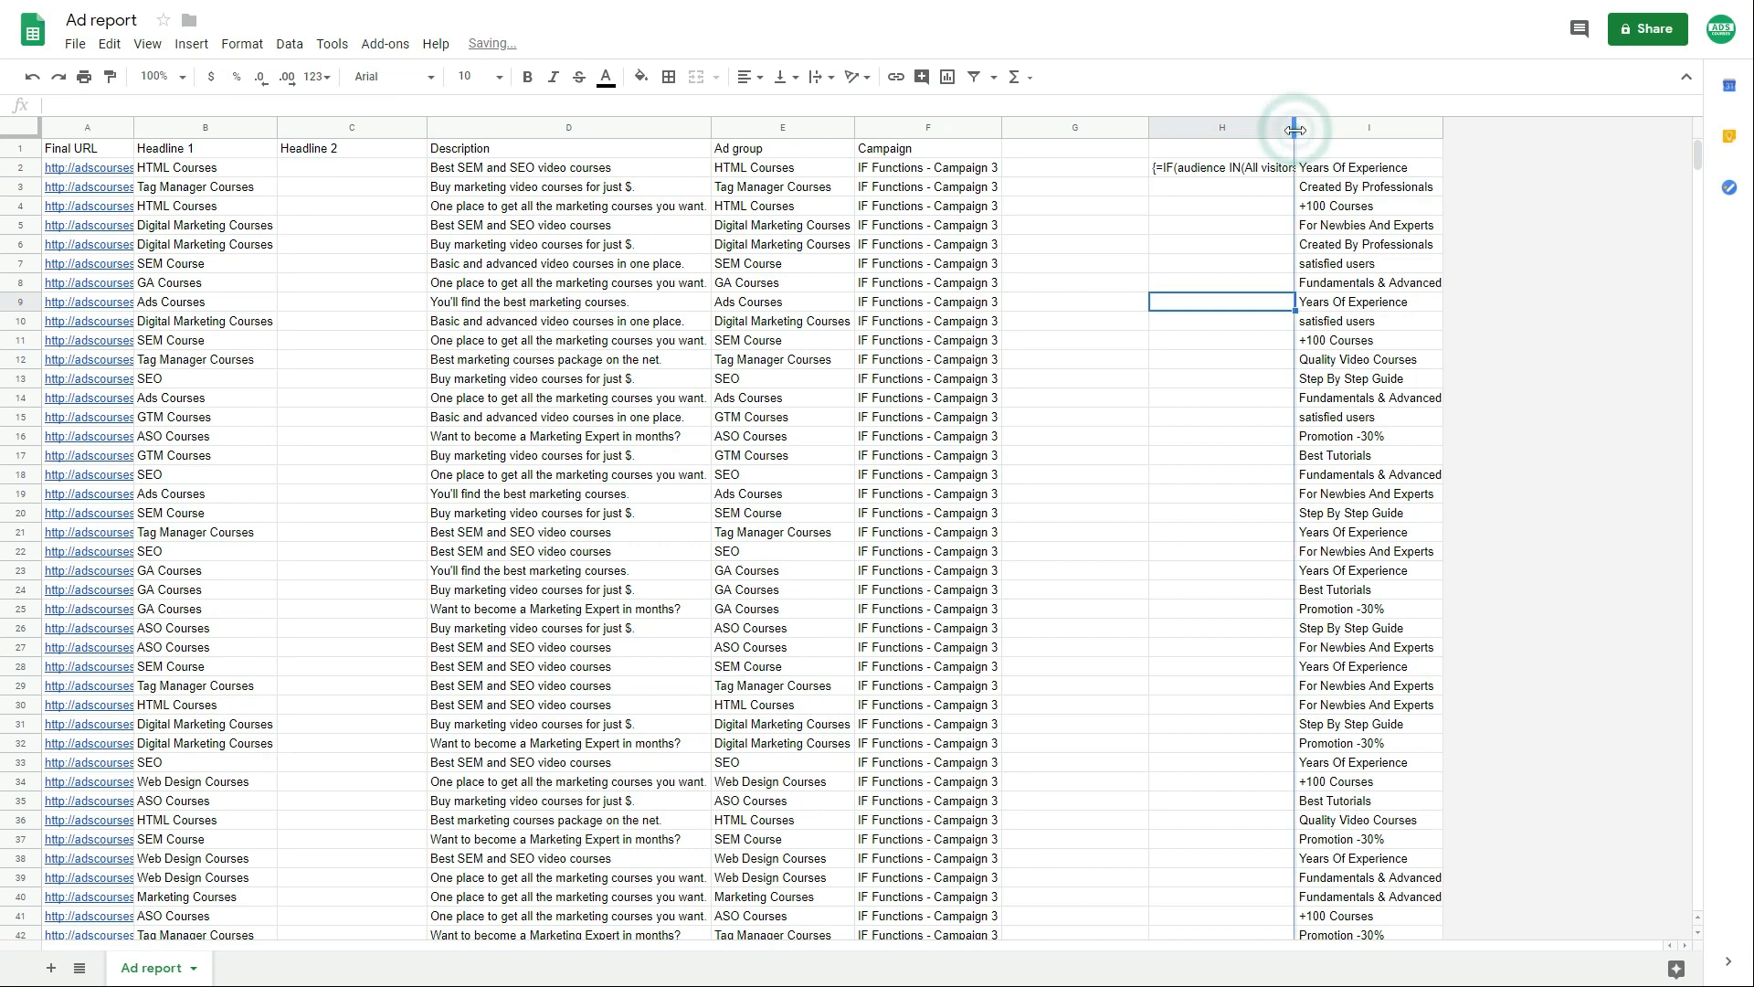
double_click(1295, 129)
left_click(1274, 164)
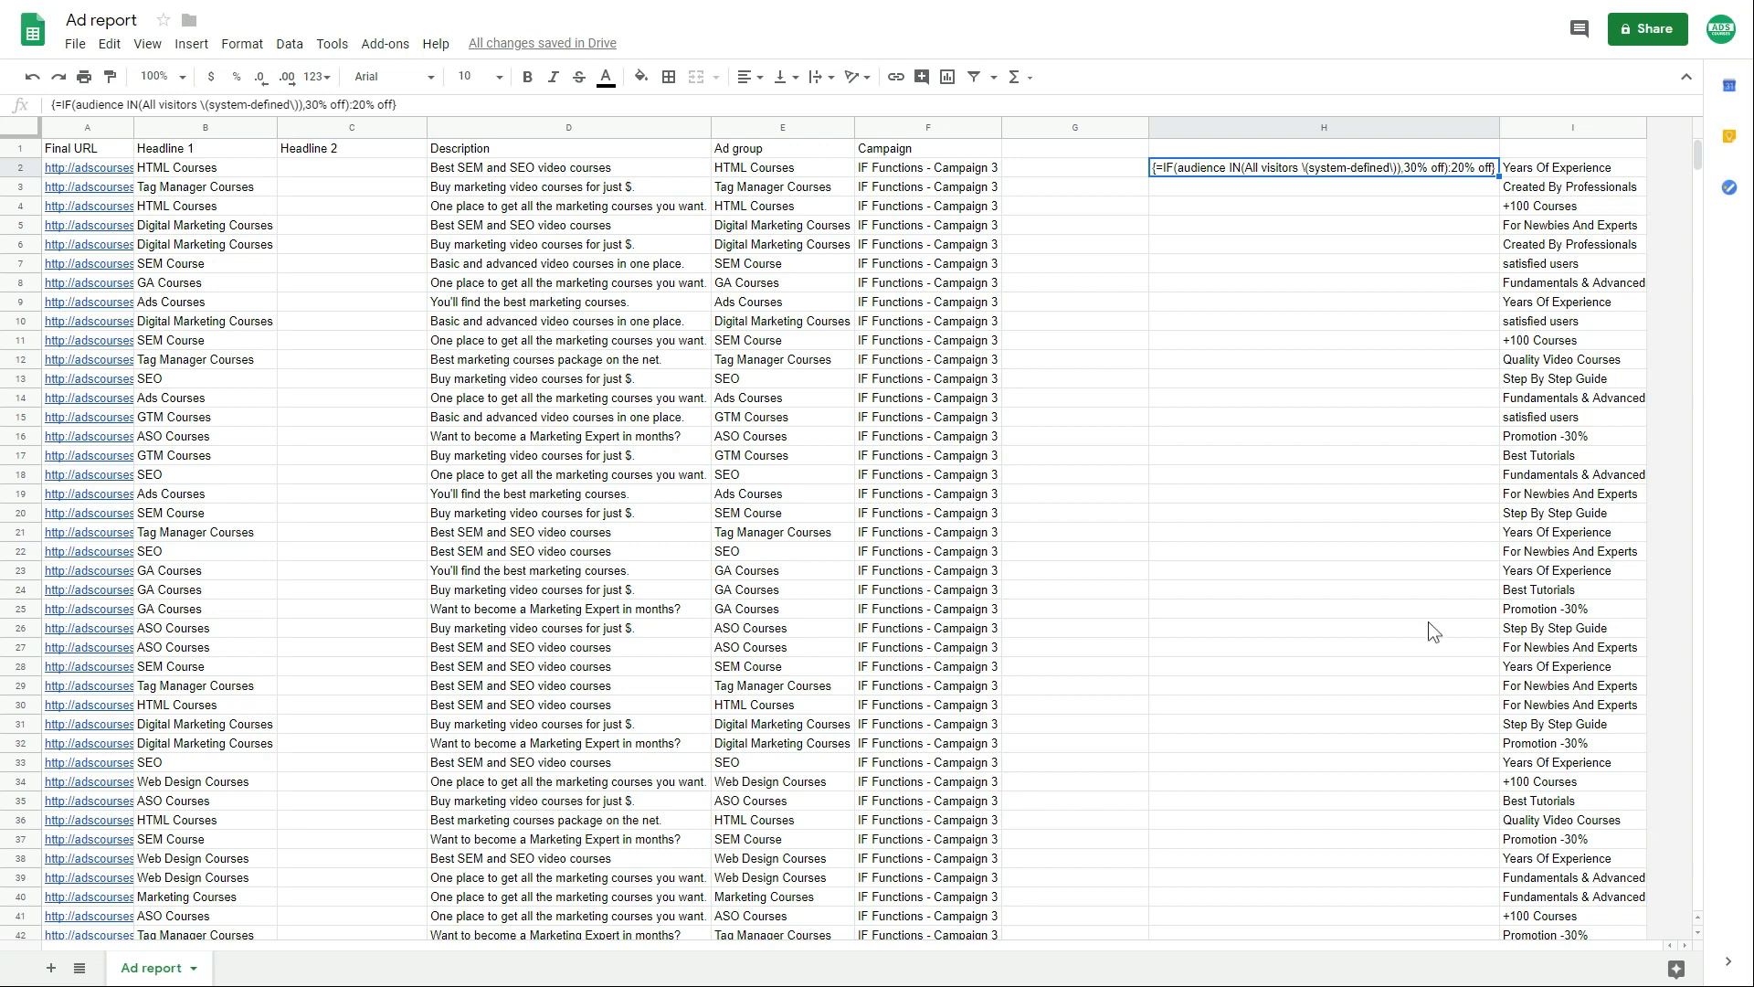
- Fill the audience IF function from H2 down column H for all ad rows
double_click(1499, 174)
scroll(1402, 347, "down", 6)
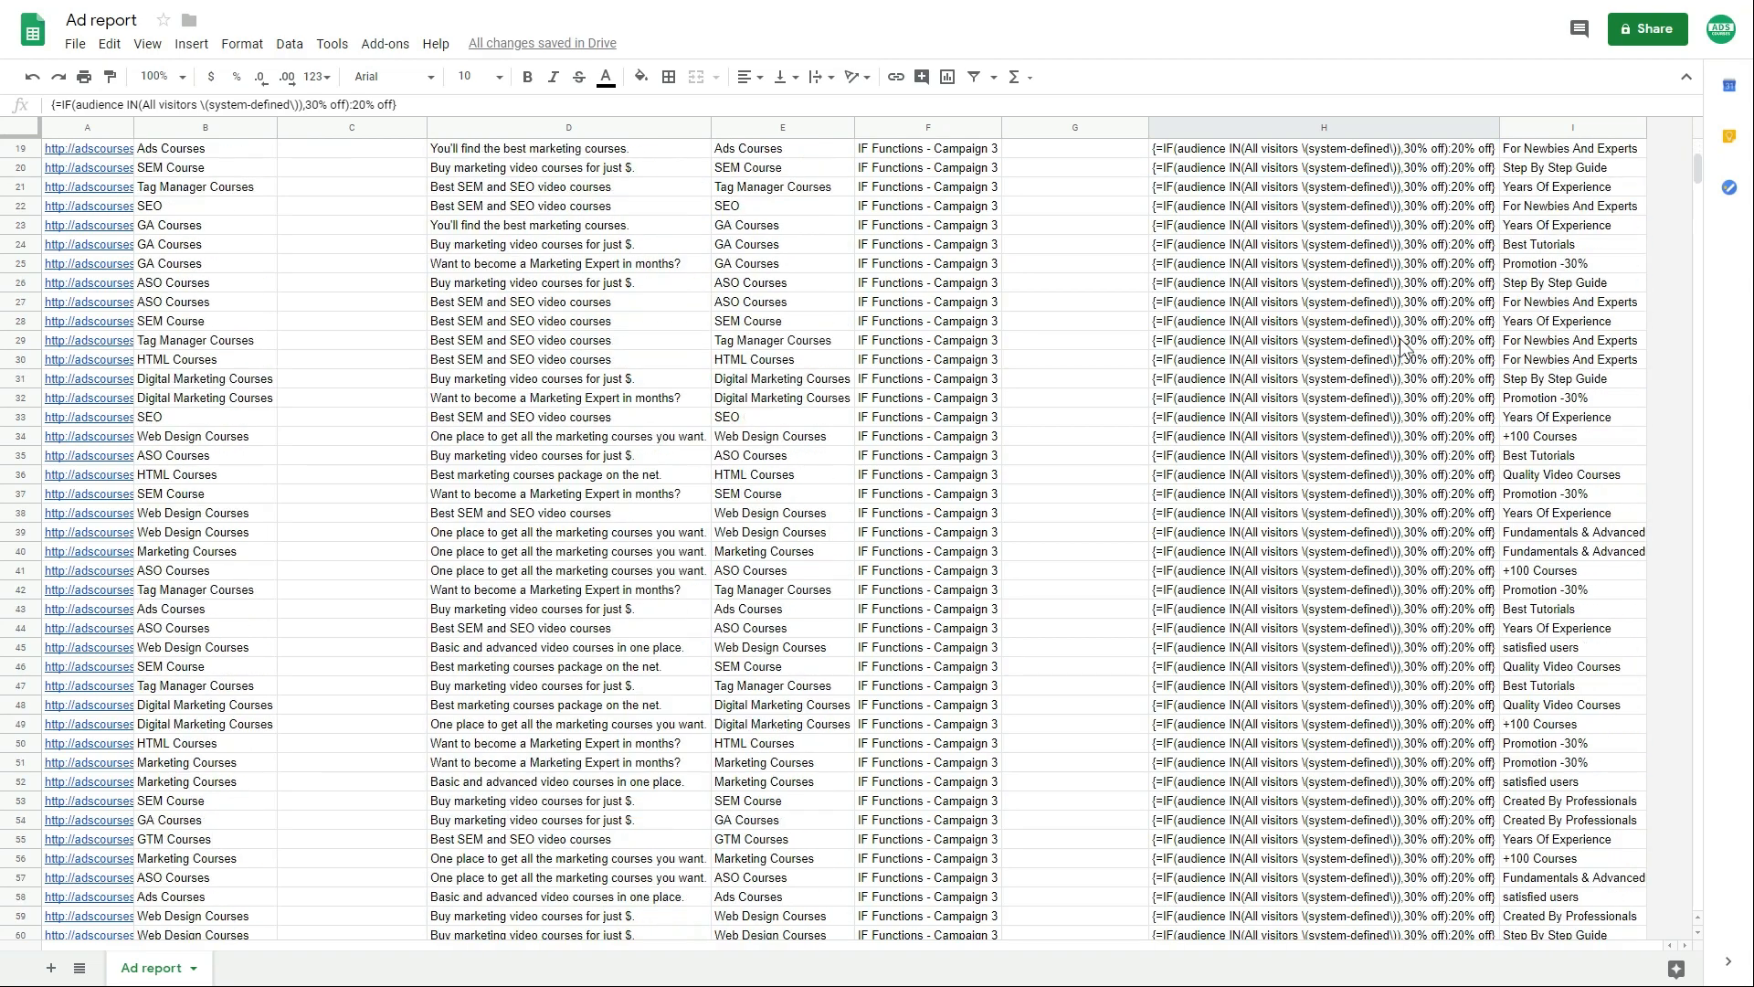
scroll(1402, 347, "down", 10)
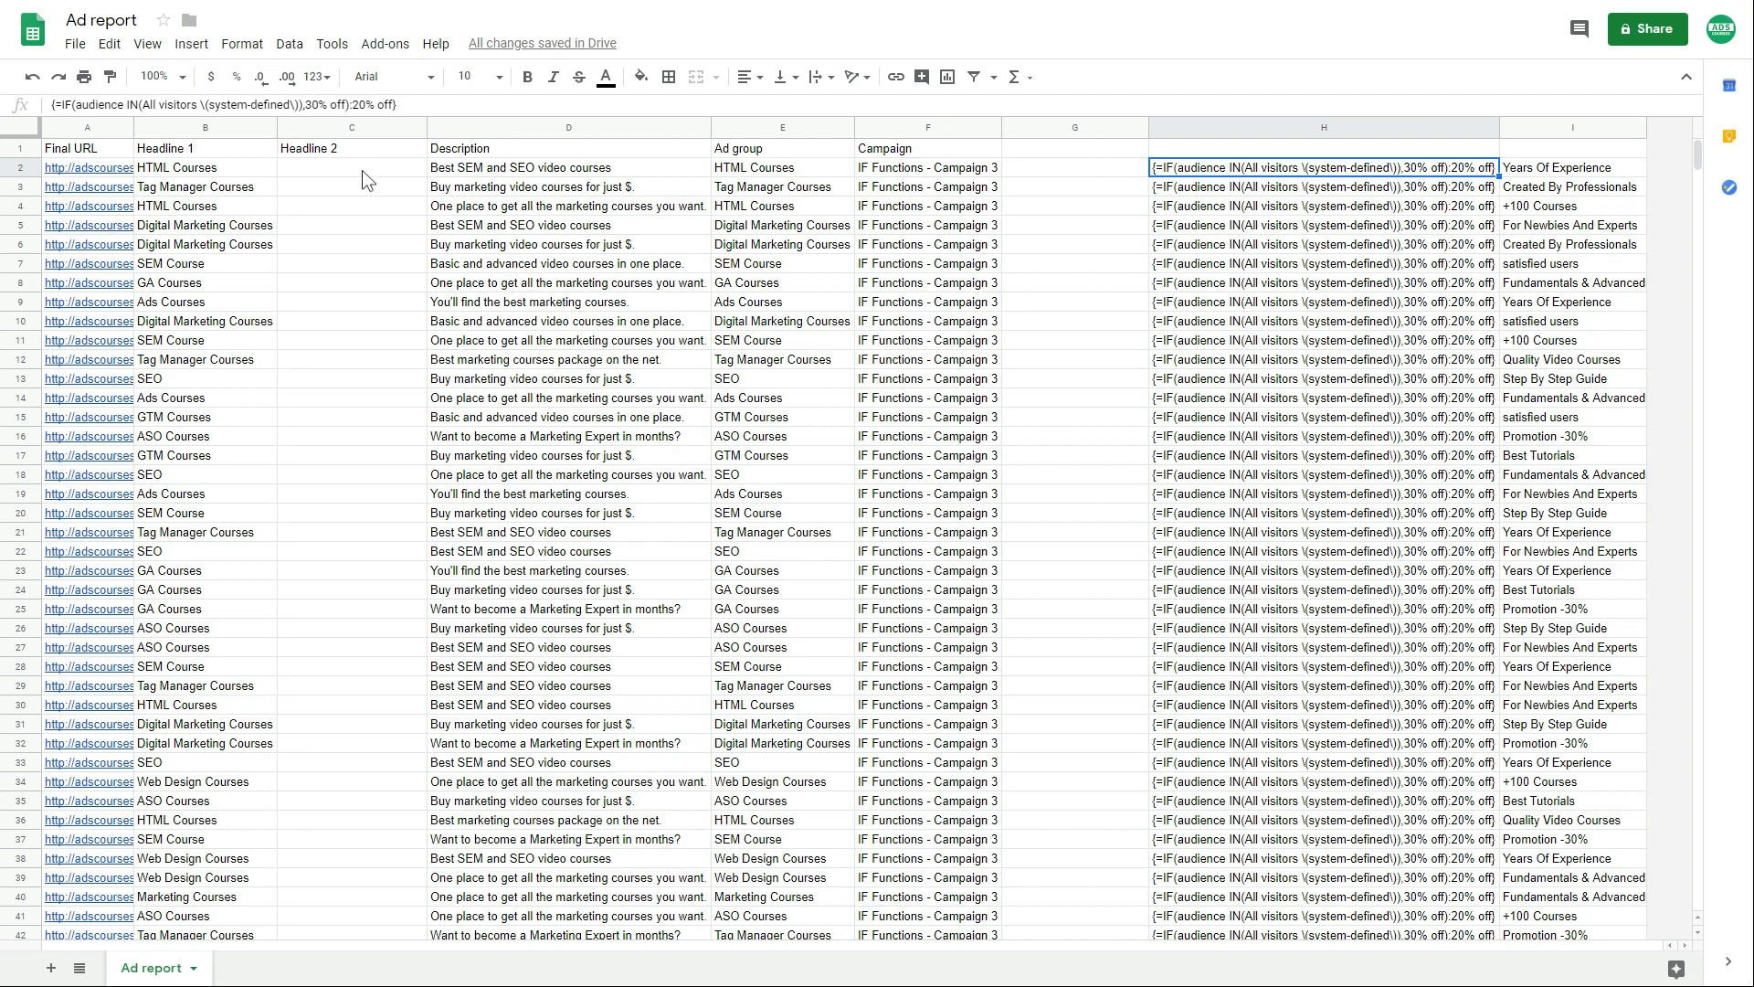
- Enter the formula =CONCATENATE(I2," ",H2) in C2 to join the original headline text with the IF function
left_click(1542, 174)
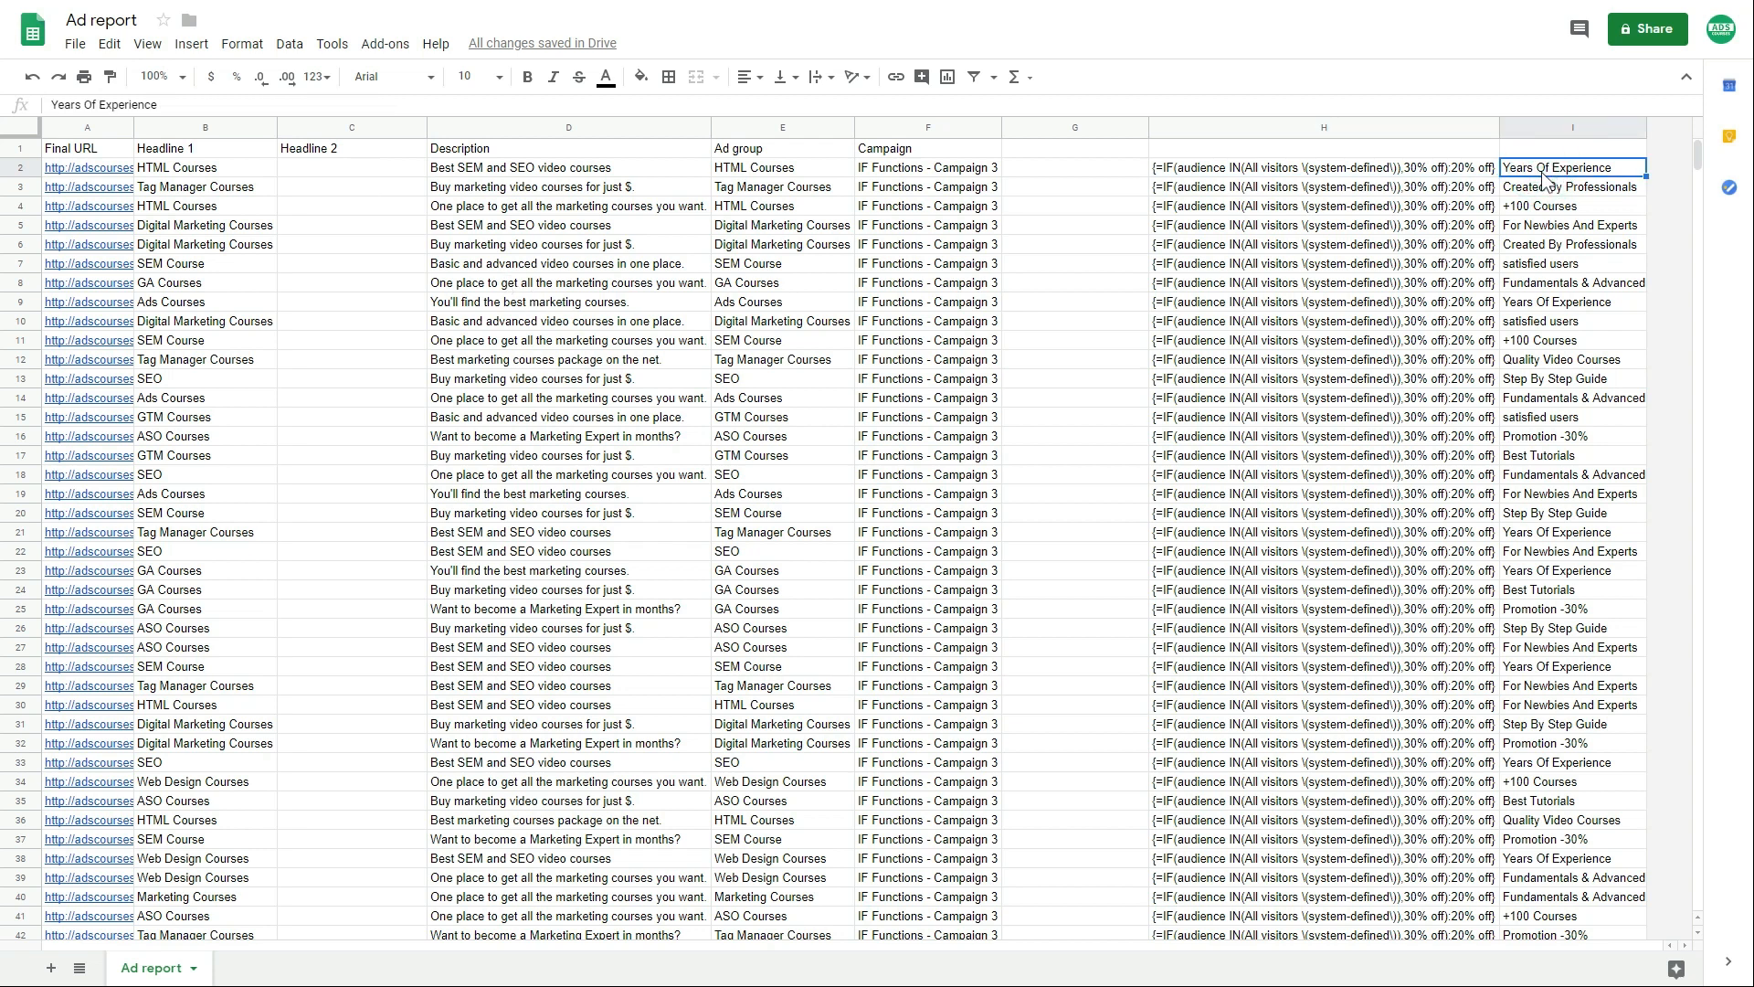
left_click(1265, 178)
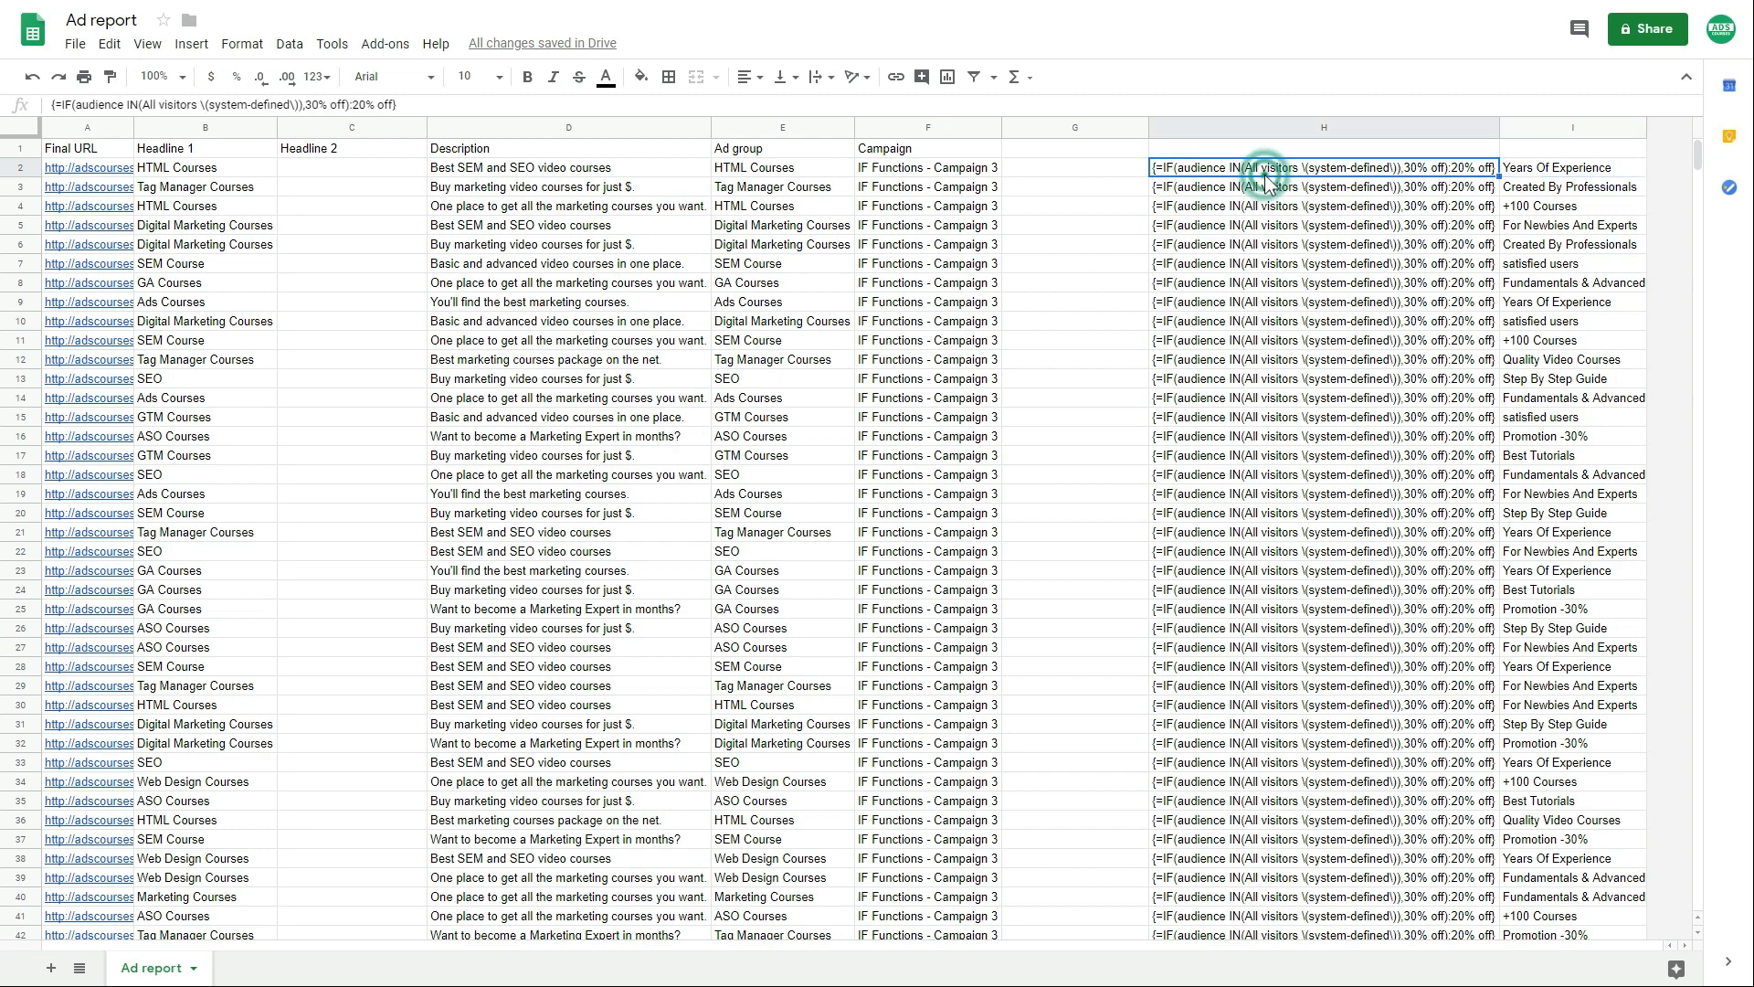
left_click(346, 165)
type("=conca")
key("Down")
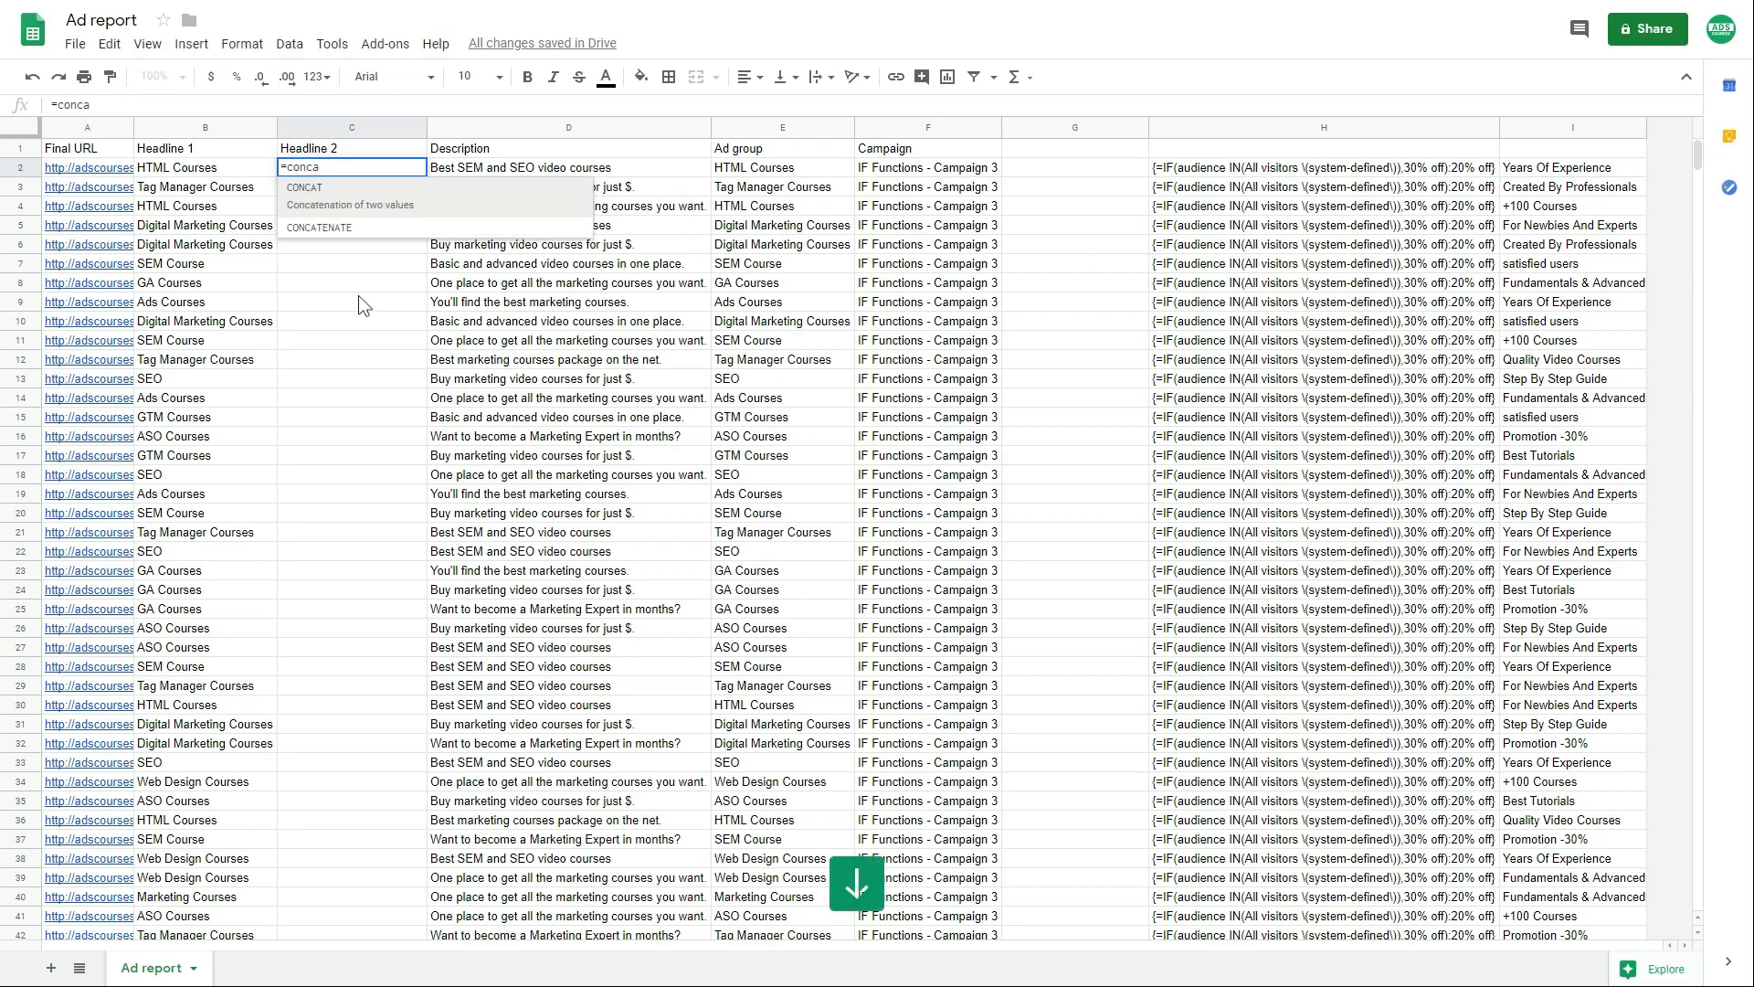
key("Tab")
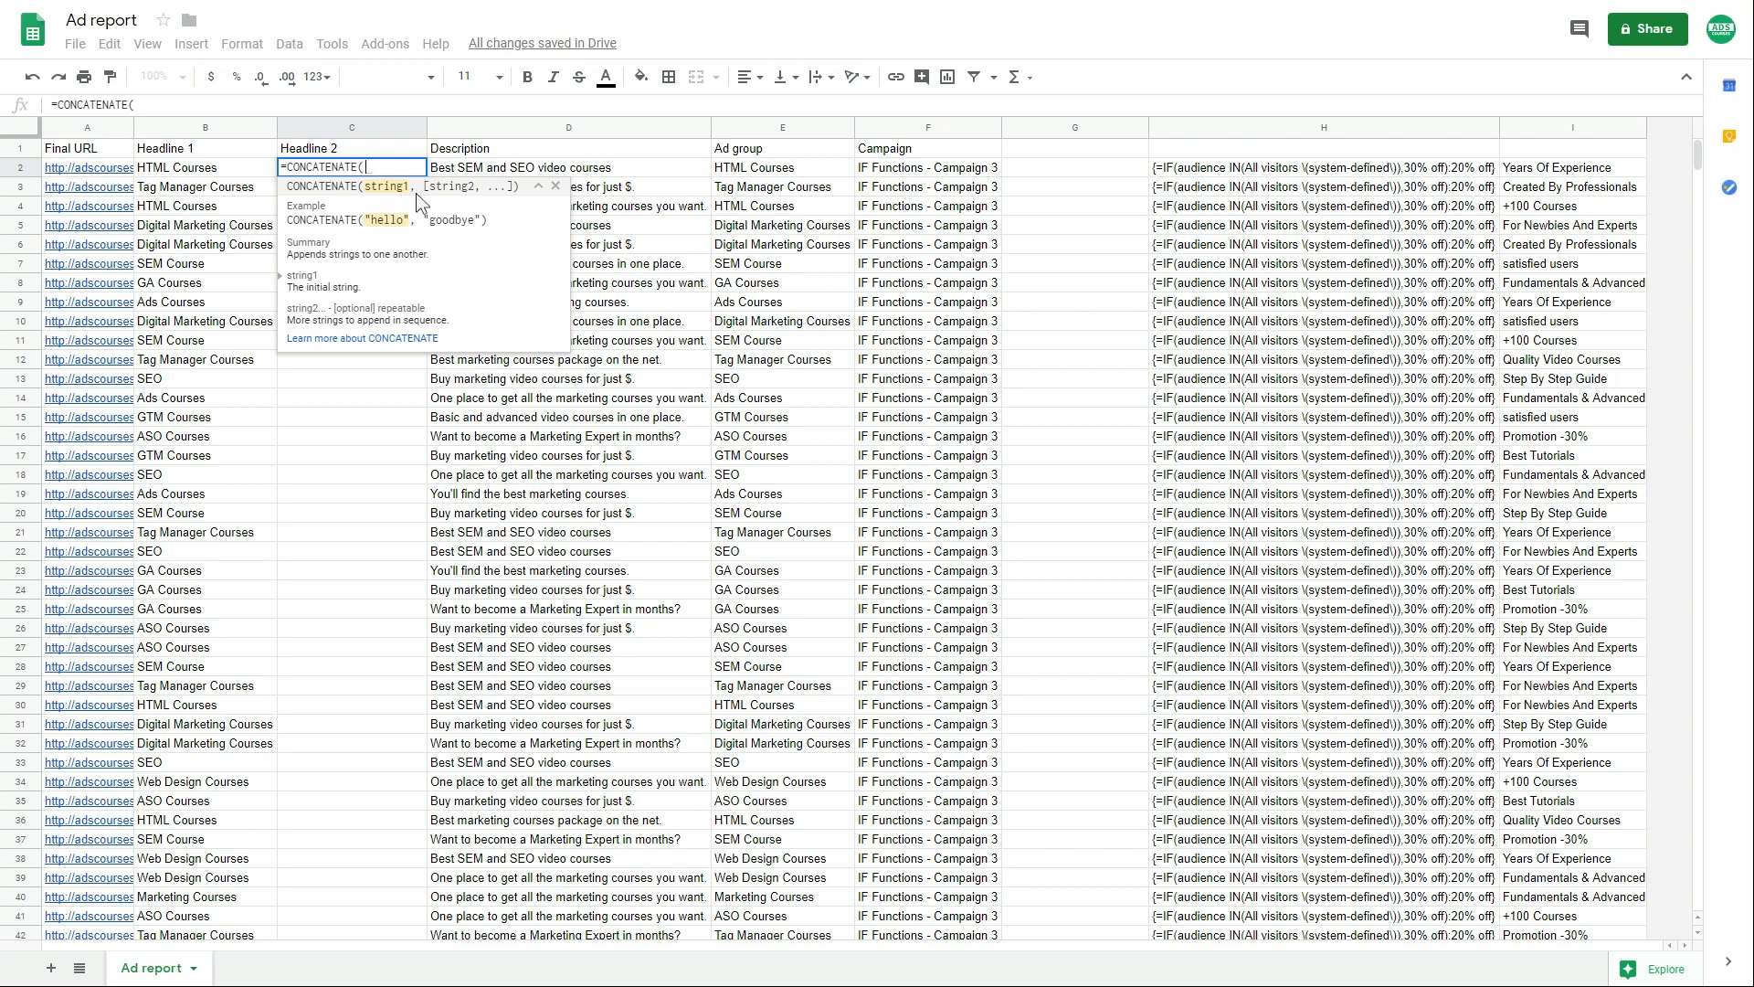
left_click(1534, 177)
type(",")
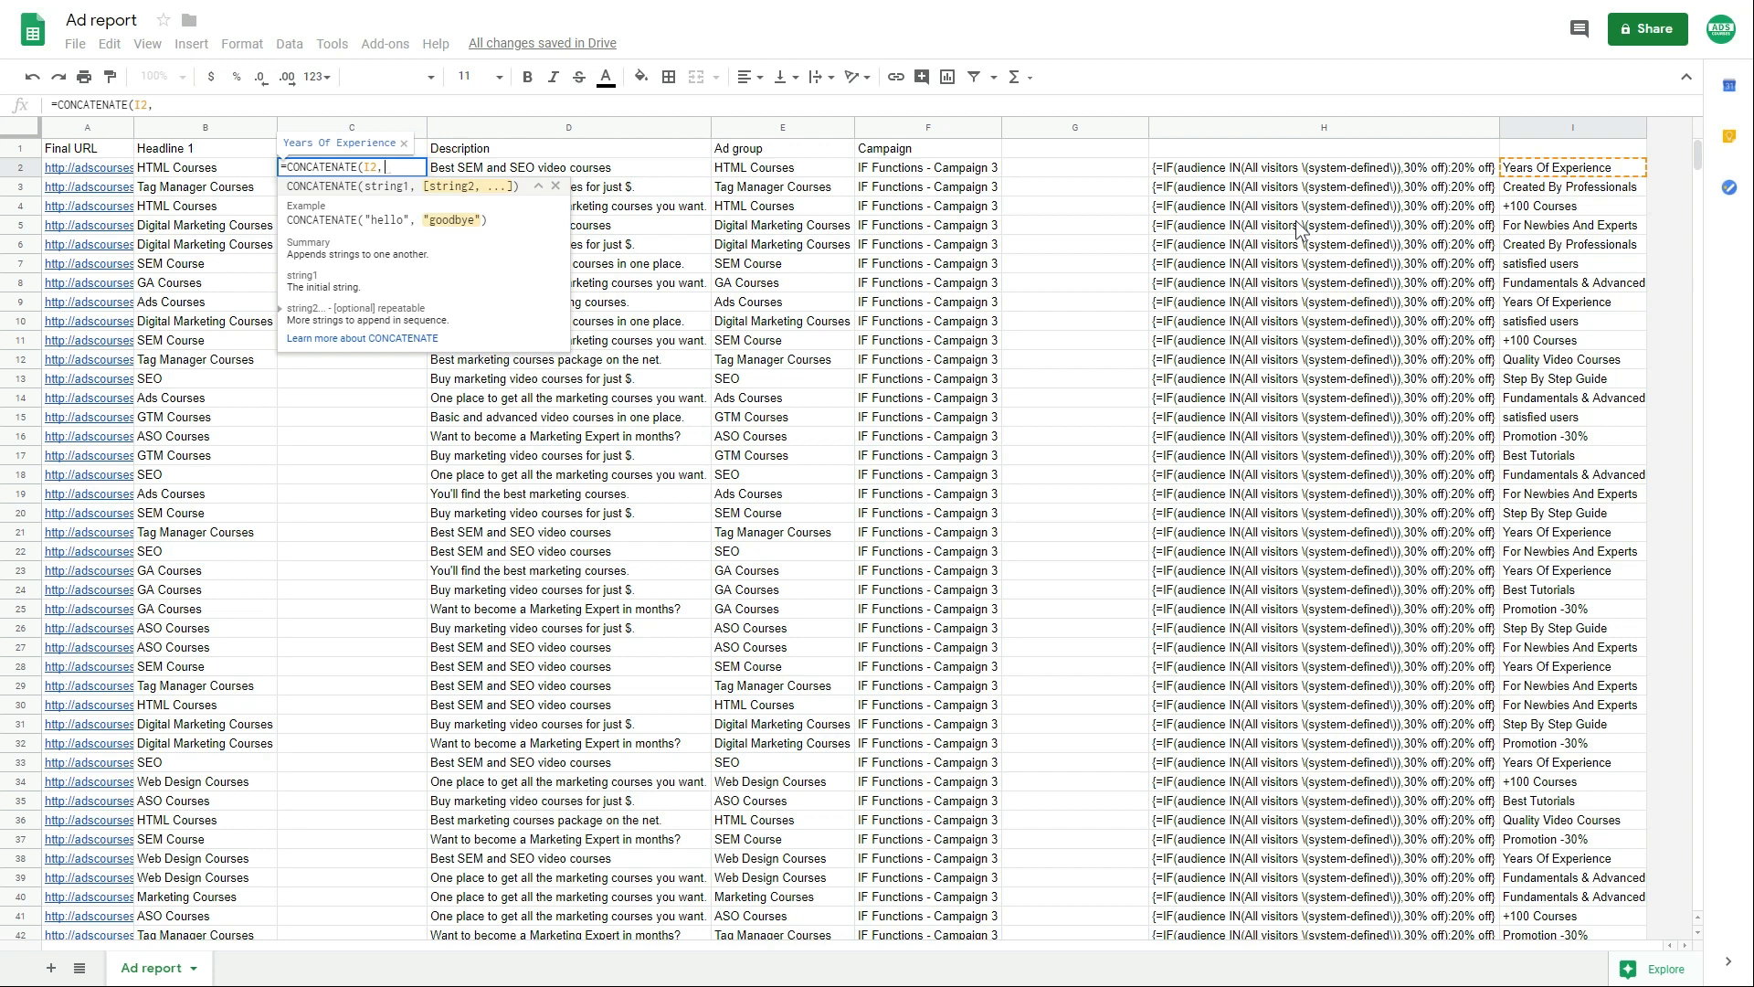
key("shift")
type("\"")
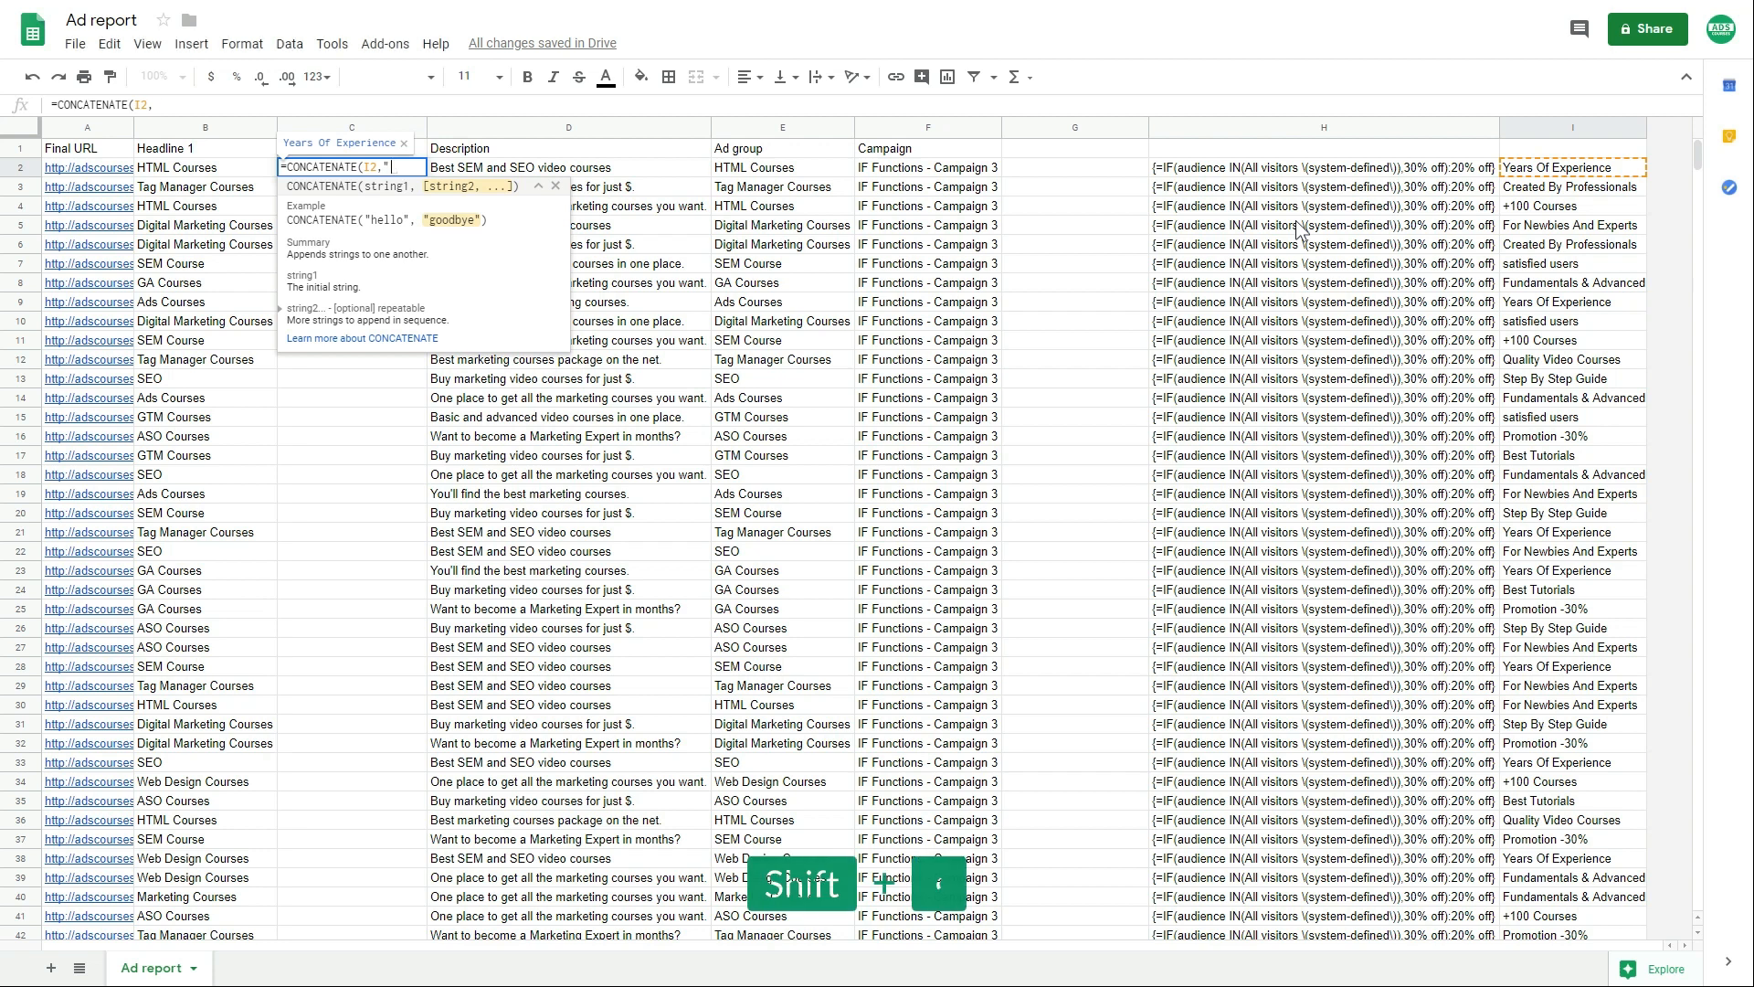
type(" \",")
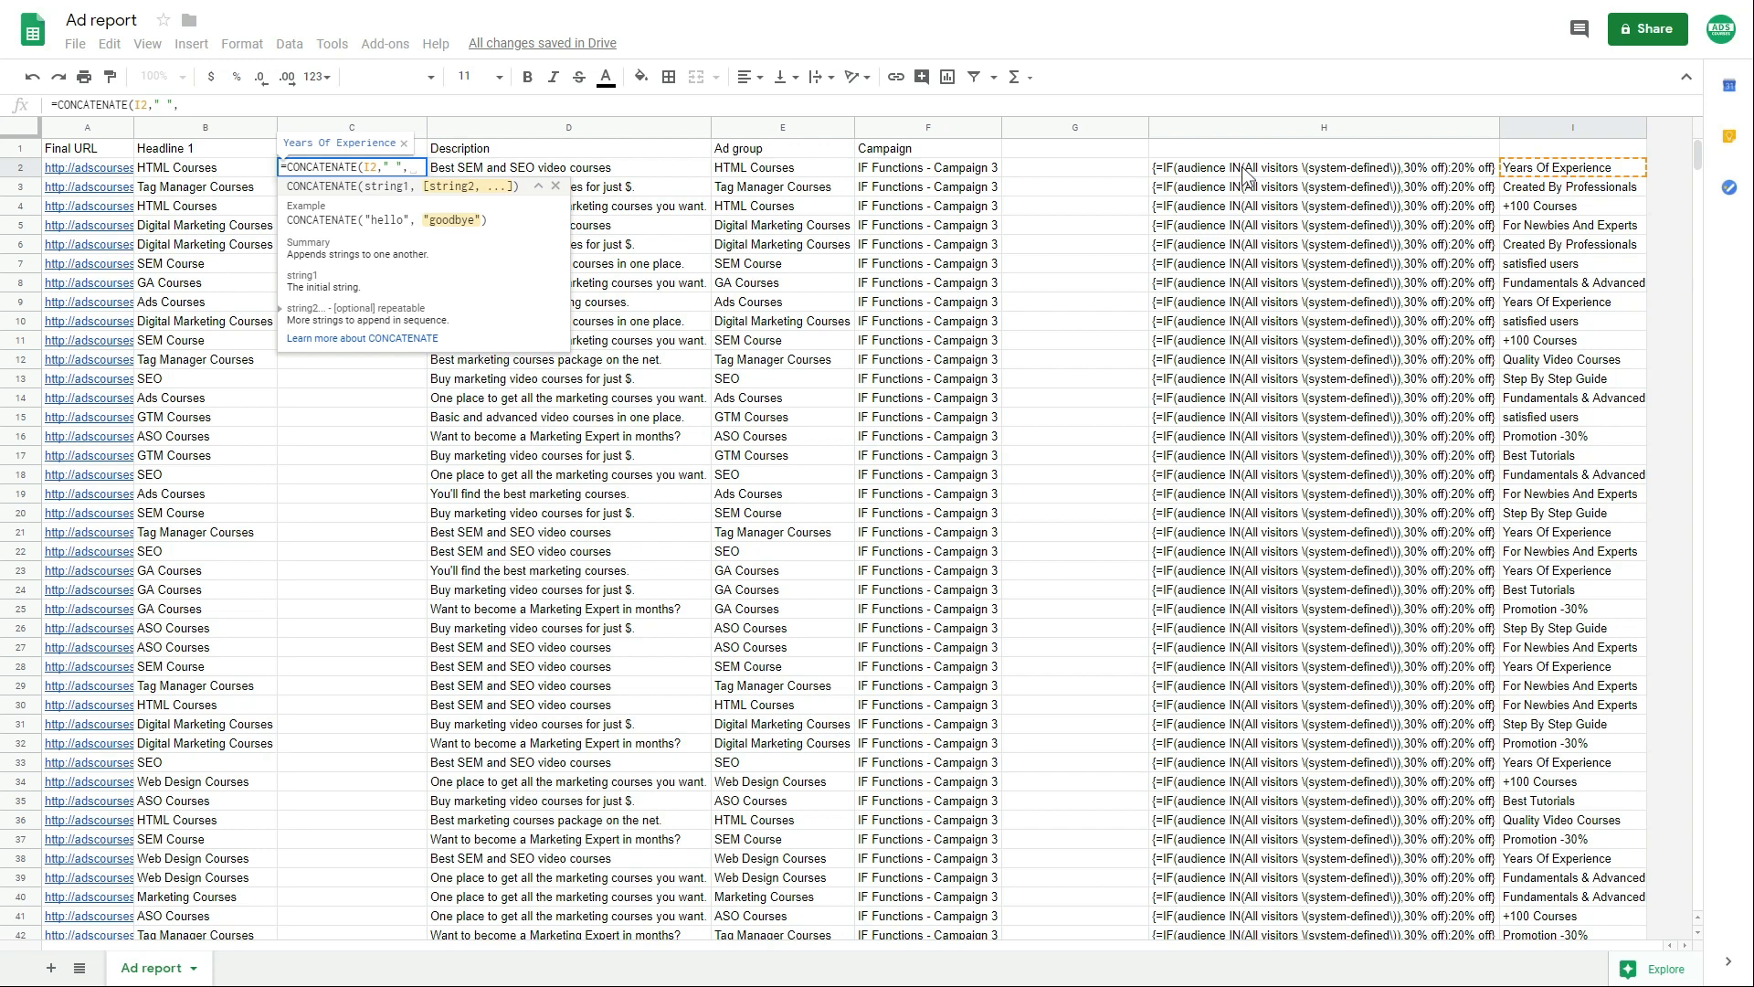
left_click(1244, 168)
type(")")
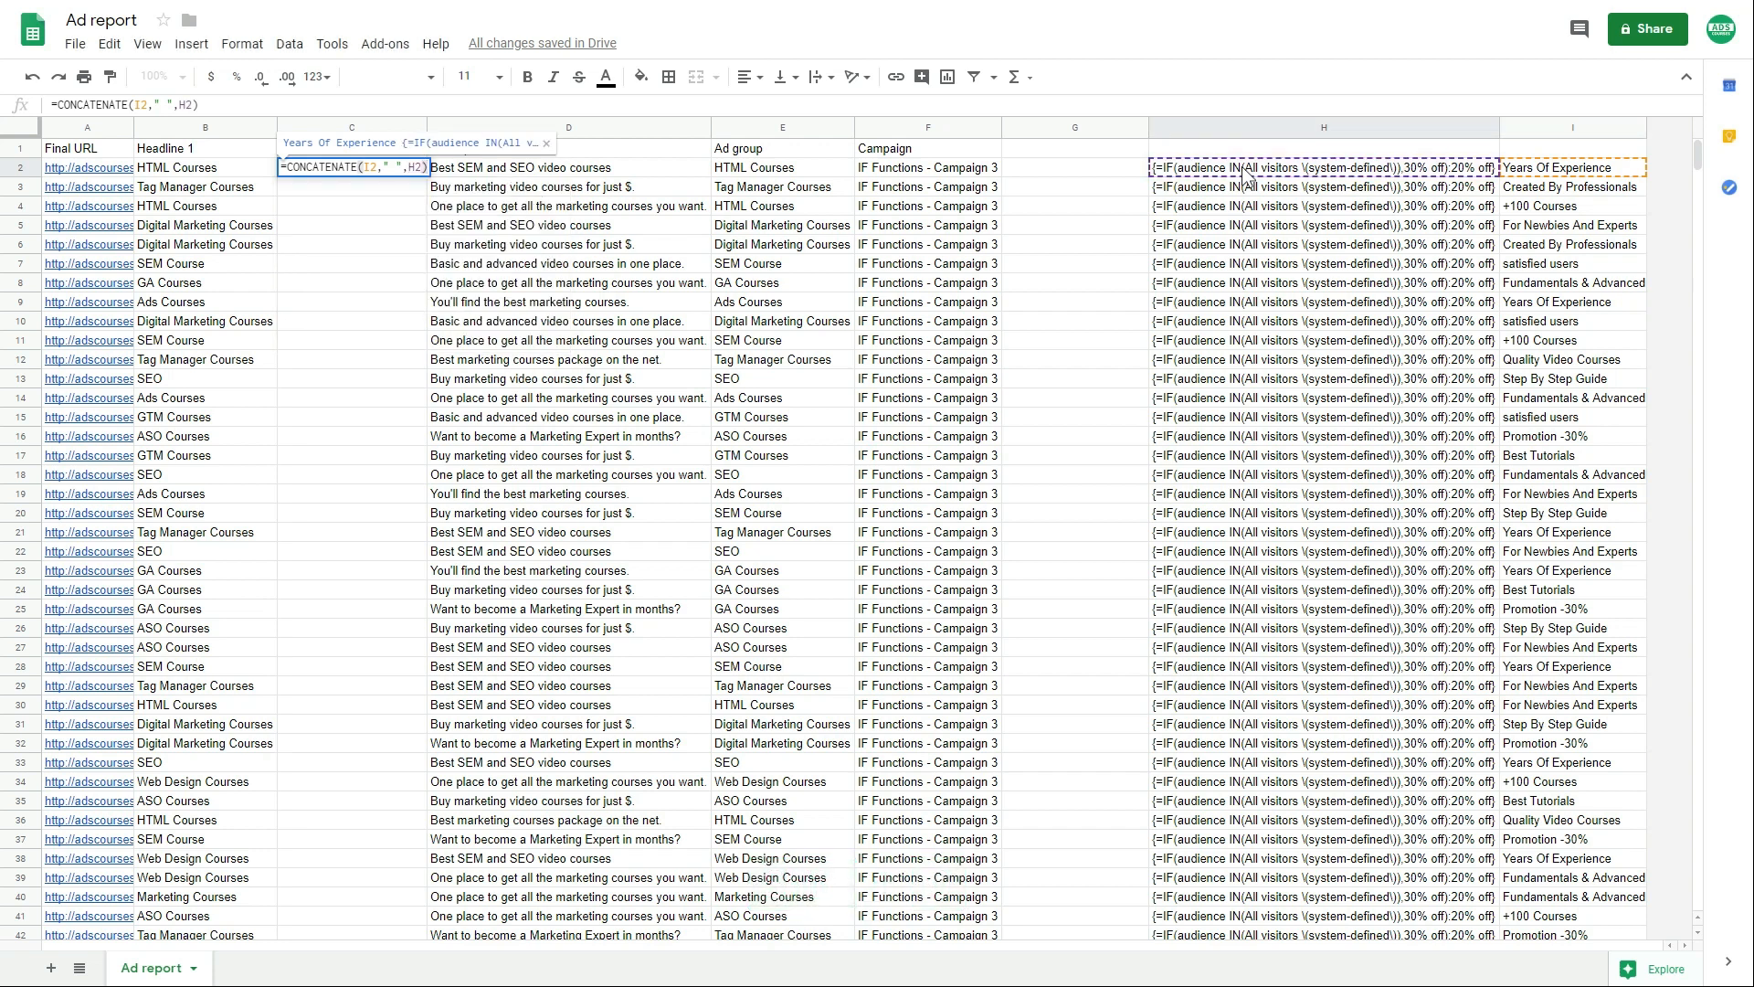
key("Return")
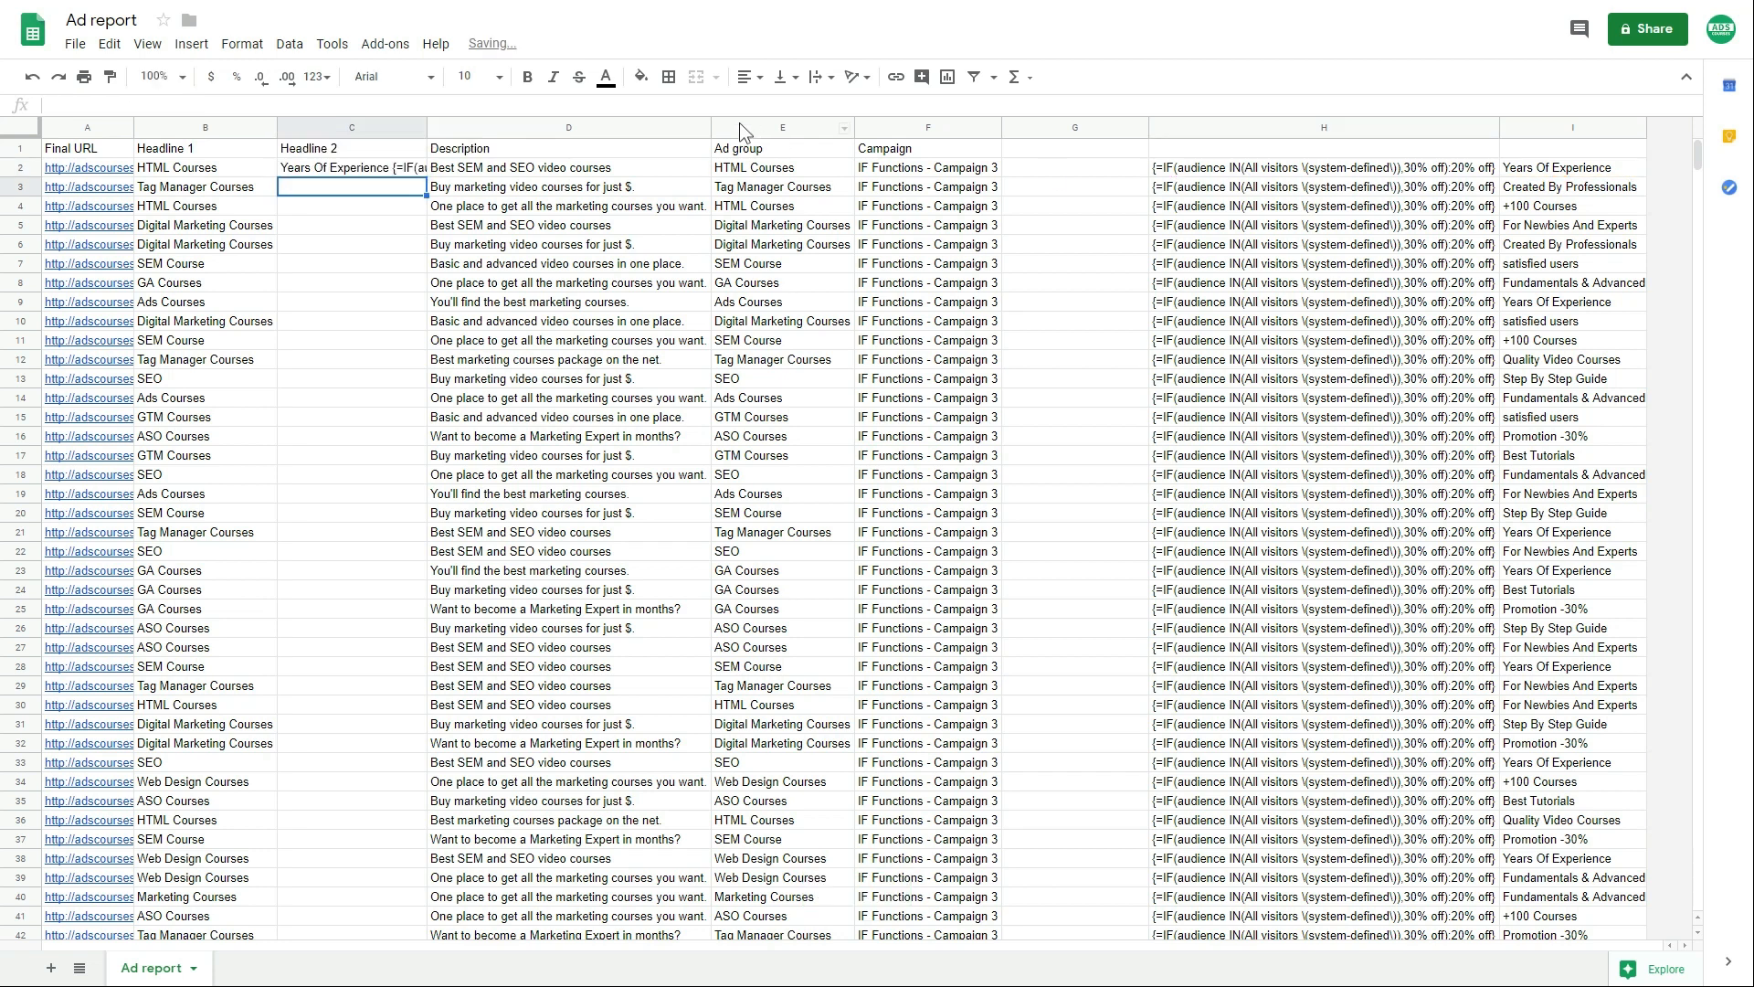
- Fill the CONCATENATE formula from C2 down the Headline 2 column for all ads and fit the column width to its content
double_click(425, 130)
left_click(337, 167)
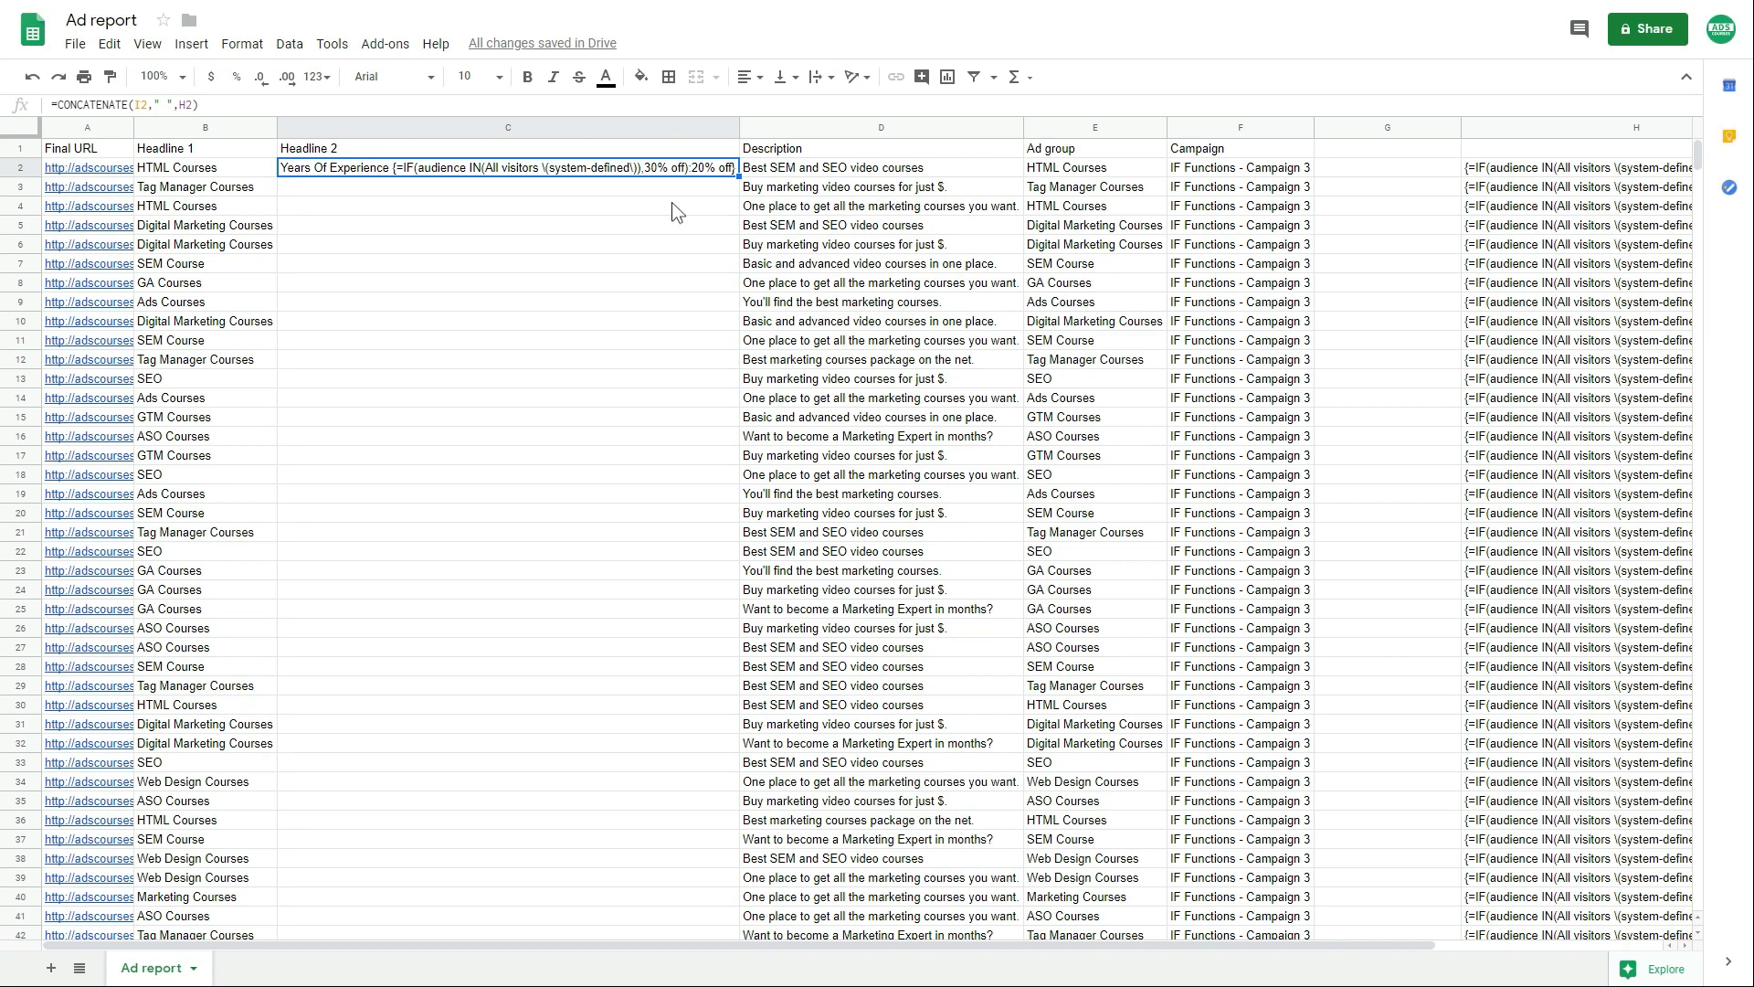
double_click(739, 178)
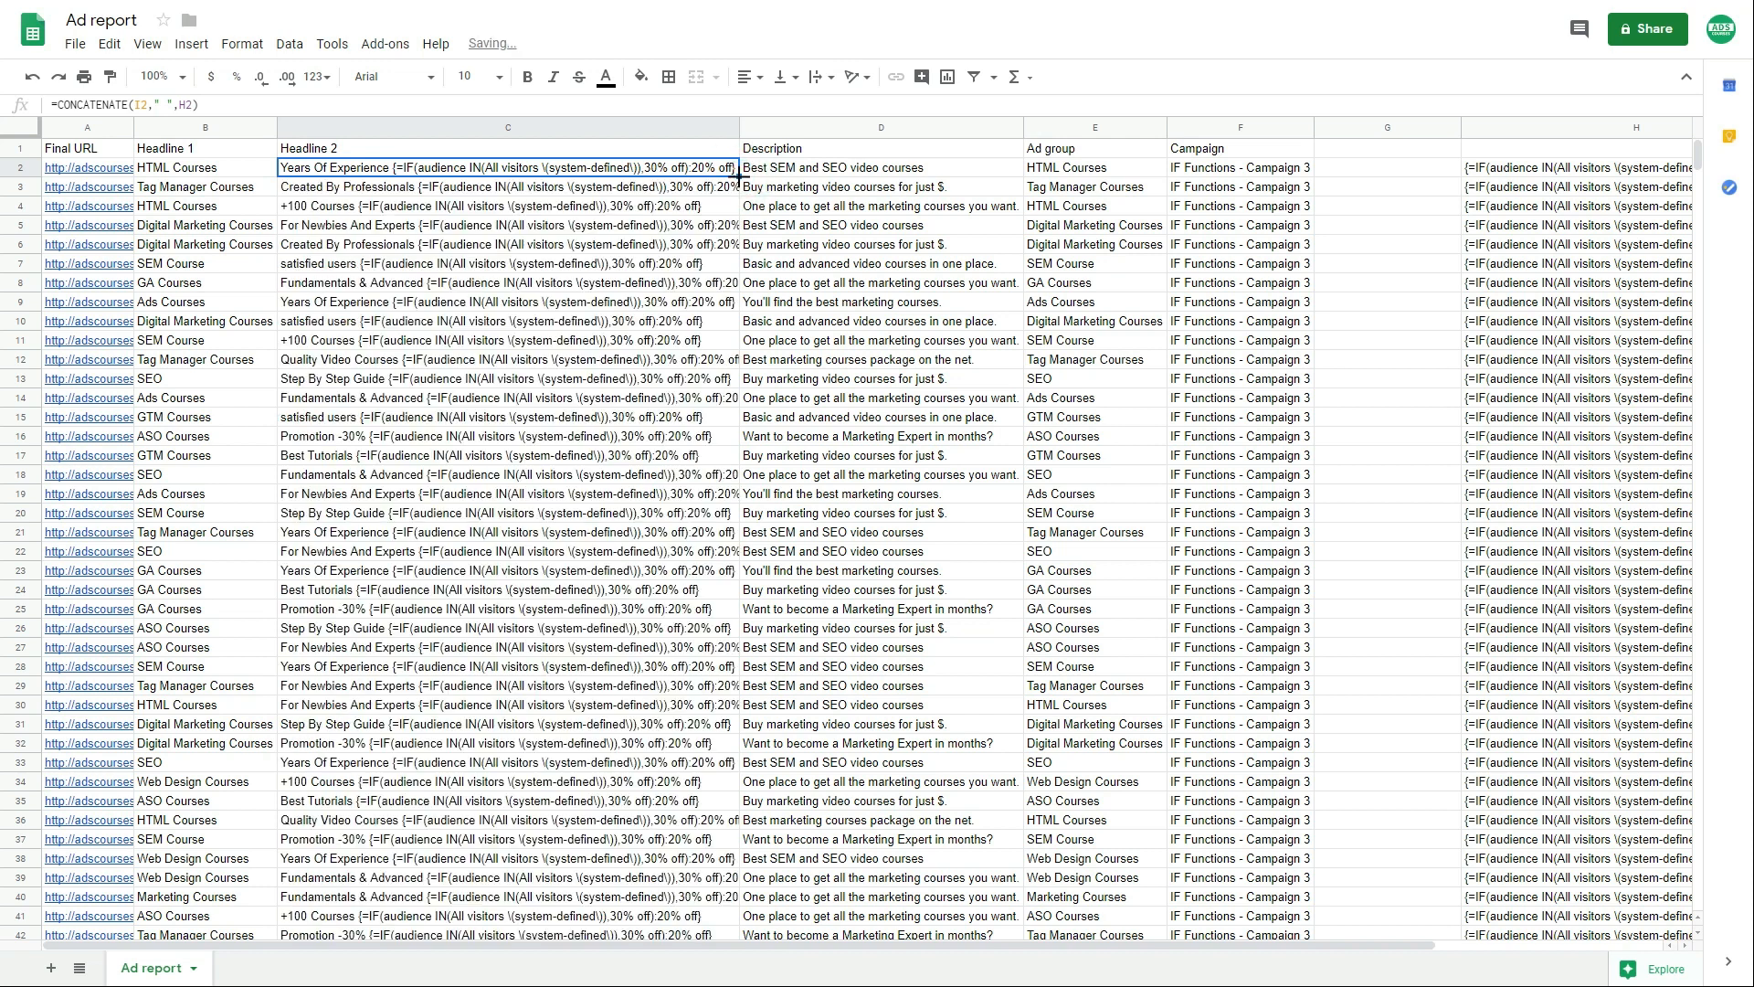
double_click(739, 128)
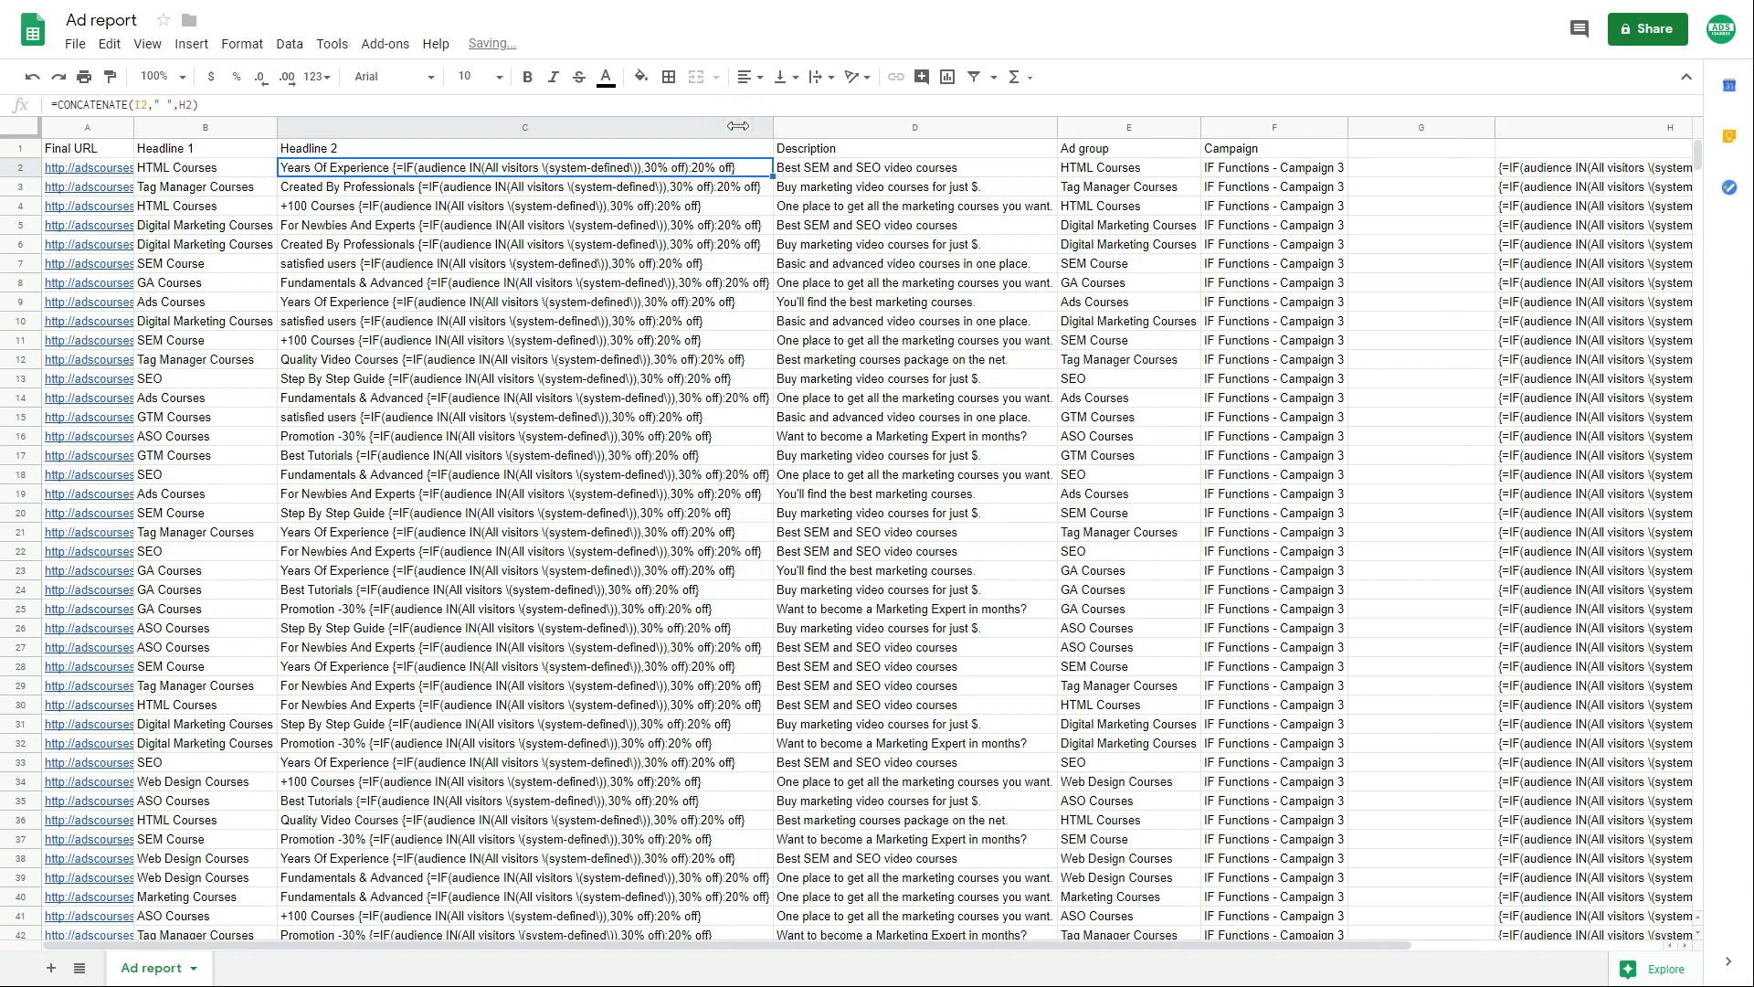
scroll(680, 316, "down", 2)
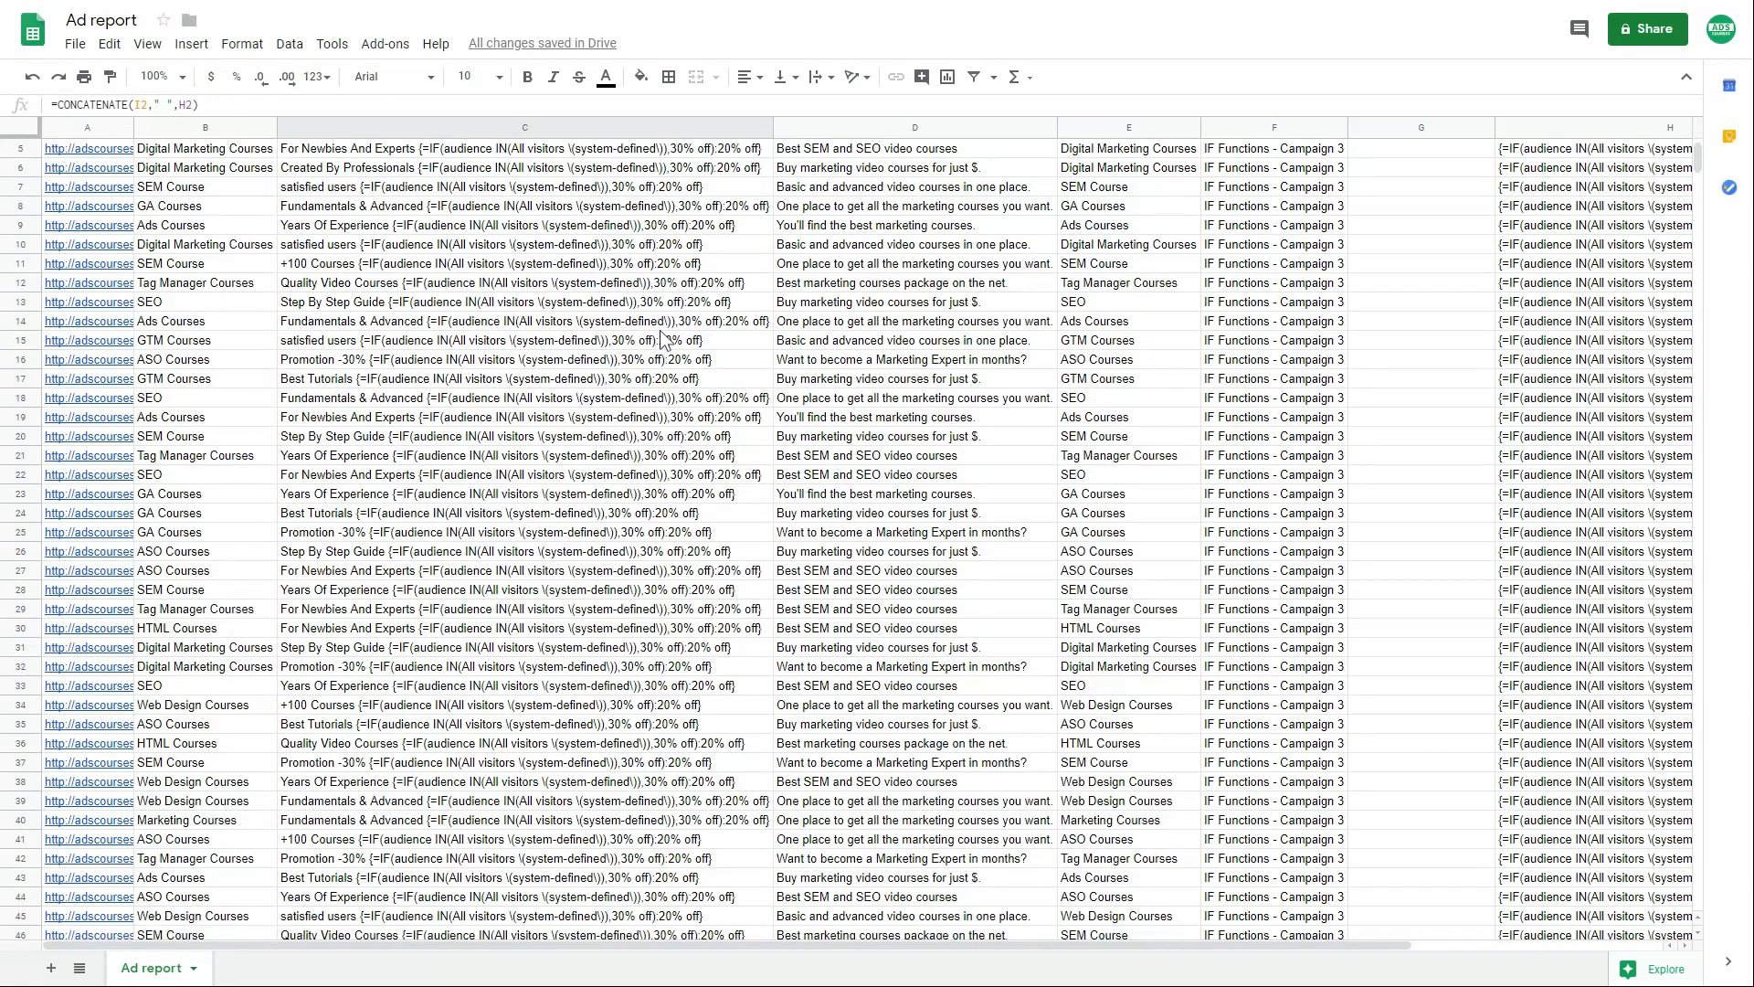
scroll(663, 340, "down", 1)
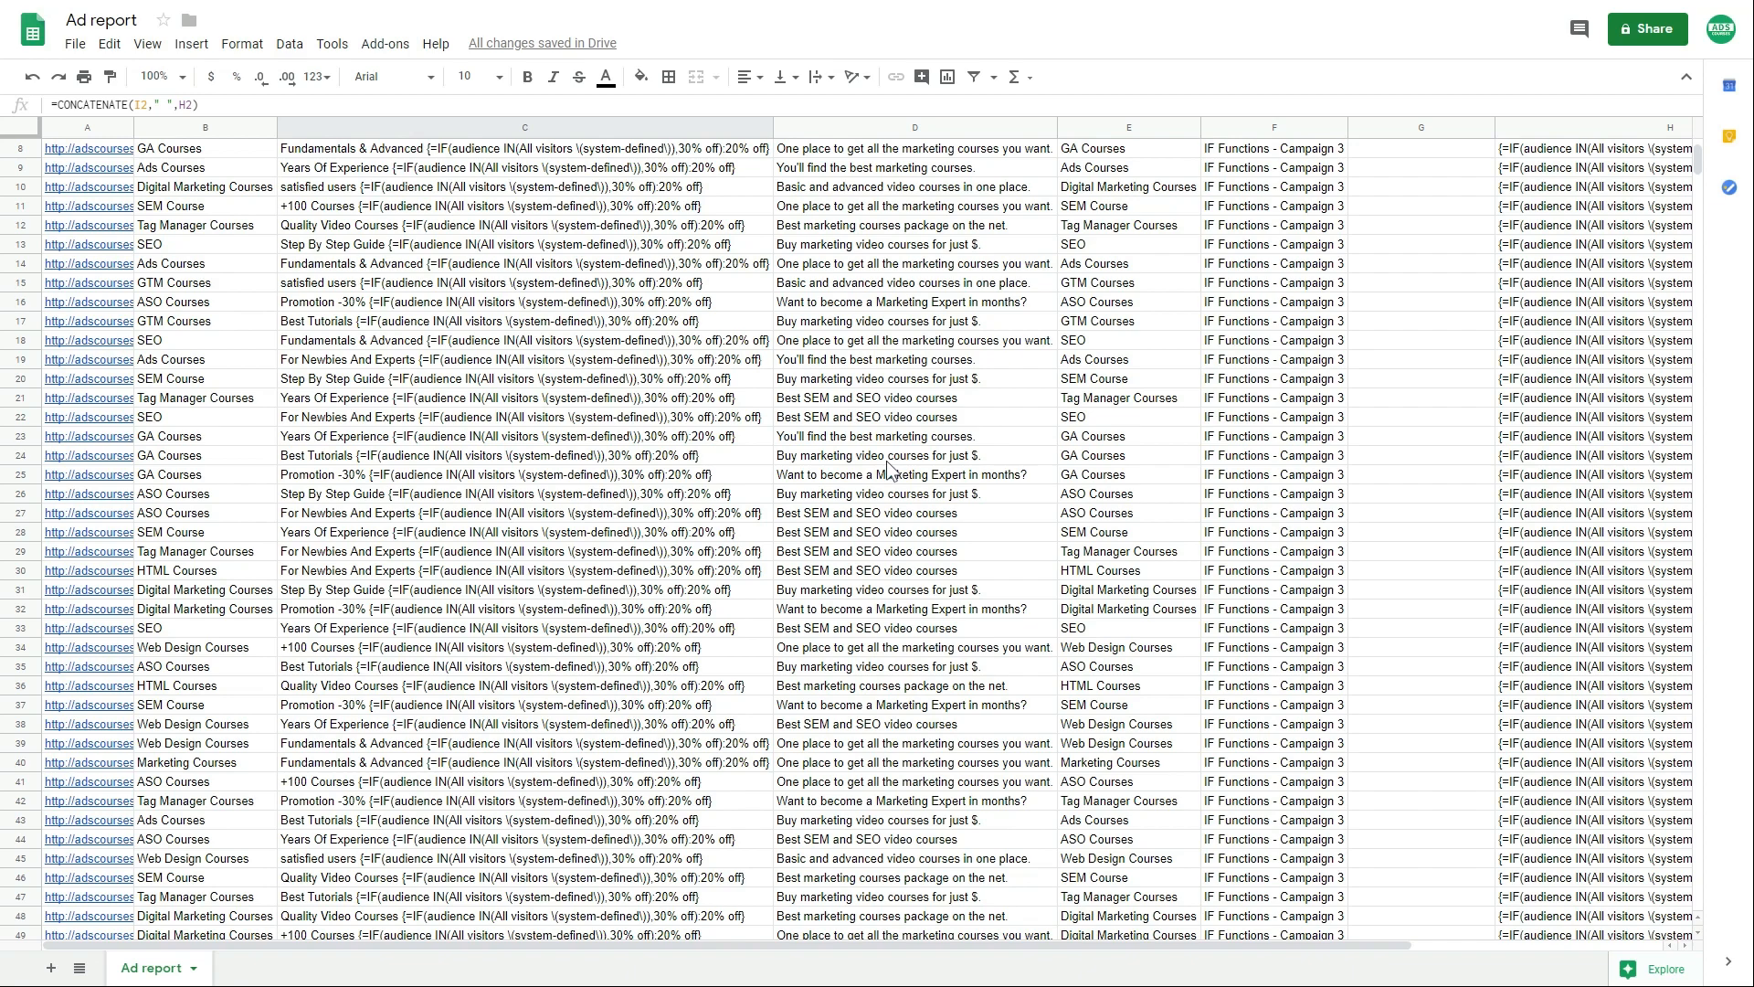
scroll(518, 596, "down", 4)
scroll(485, 365, "up", 7)
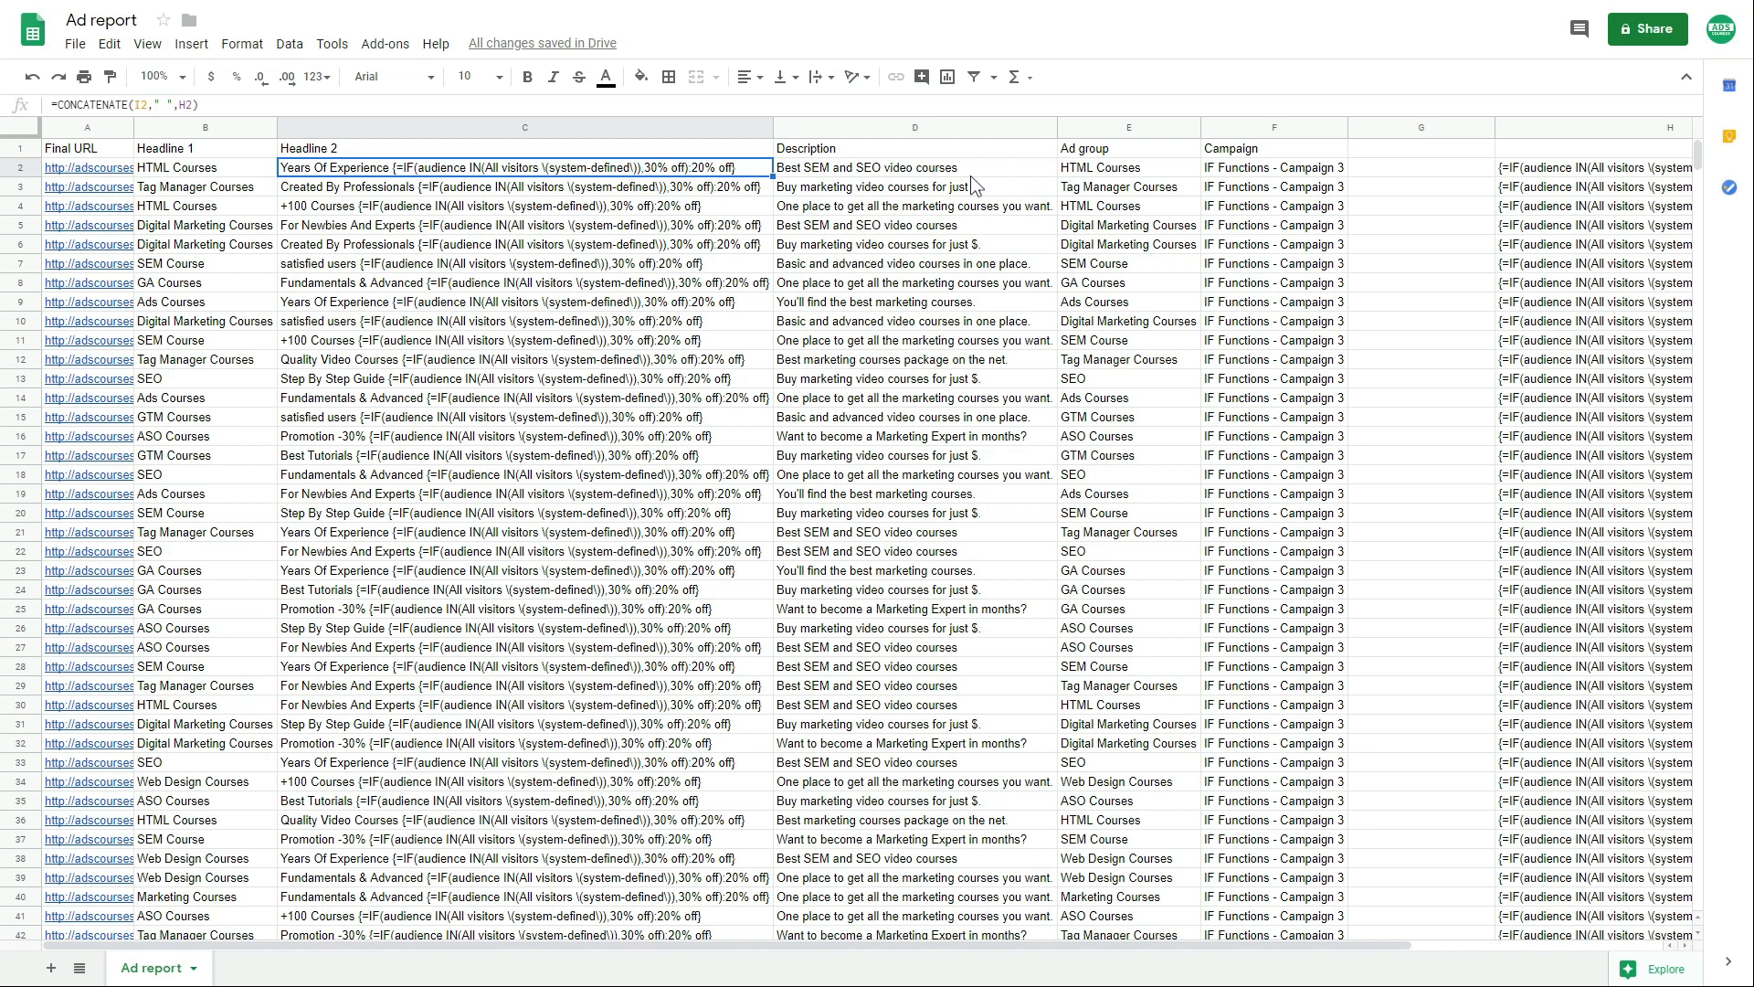
- Copy the whole ad table from Final URL through Campaign, including the header row
left_click(84, 149)
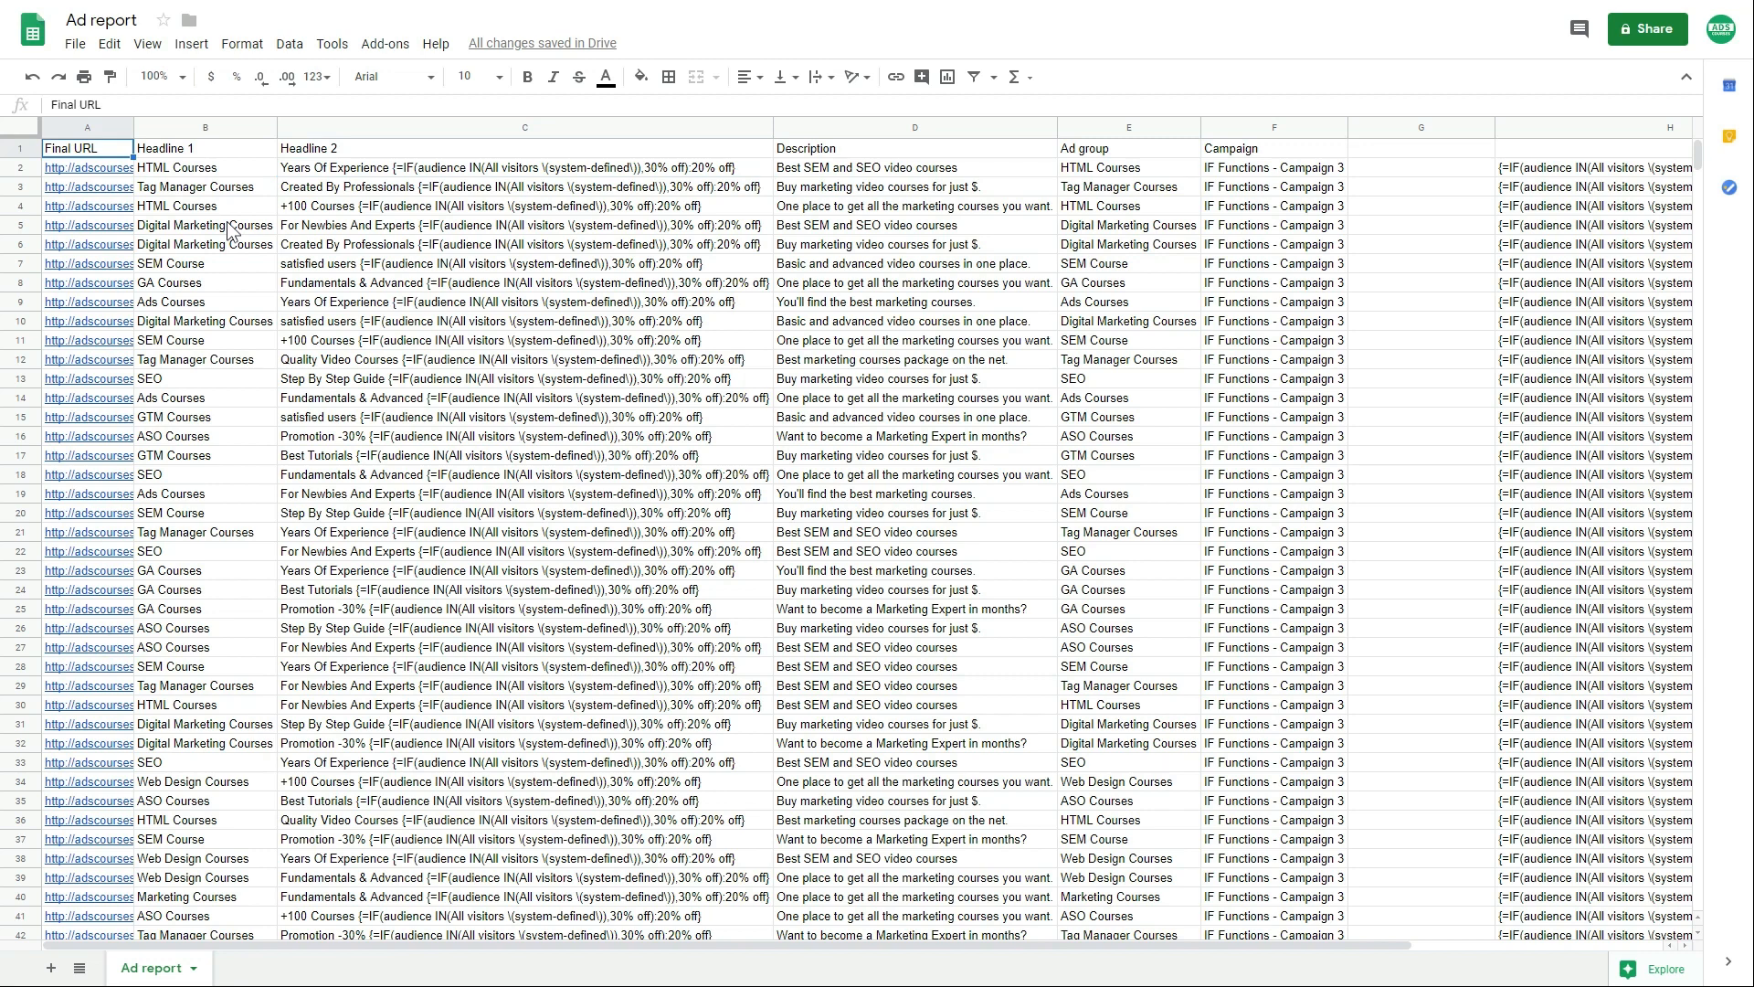
left_click_drag(1213, 945, 1023, 950)
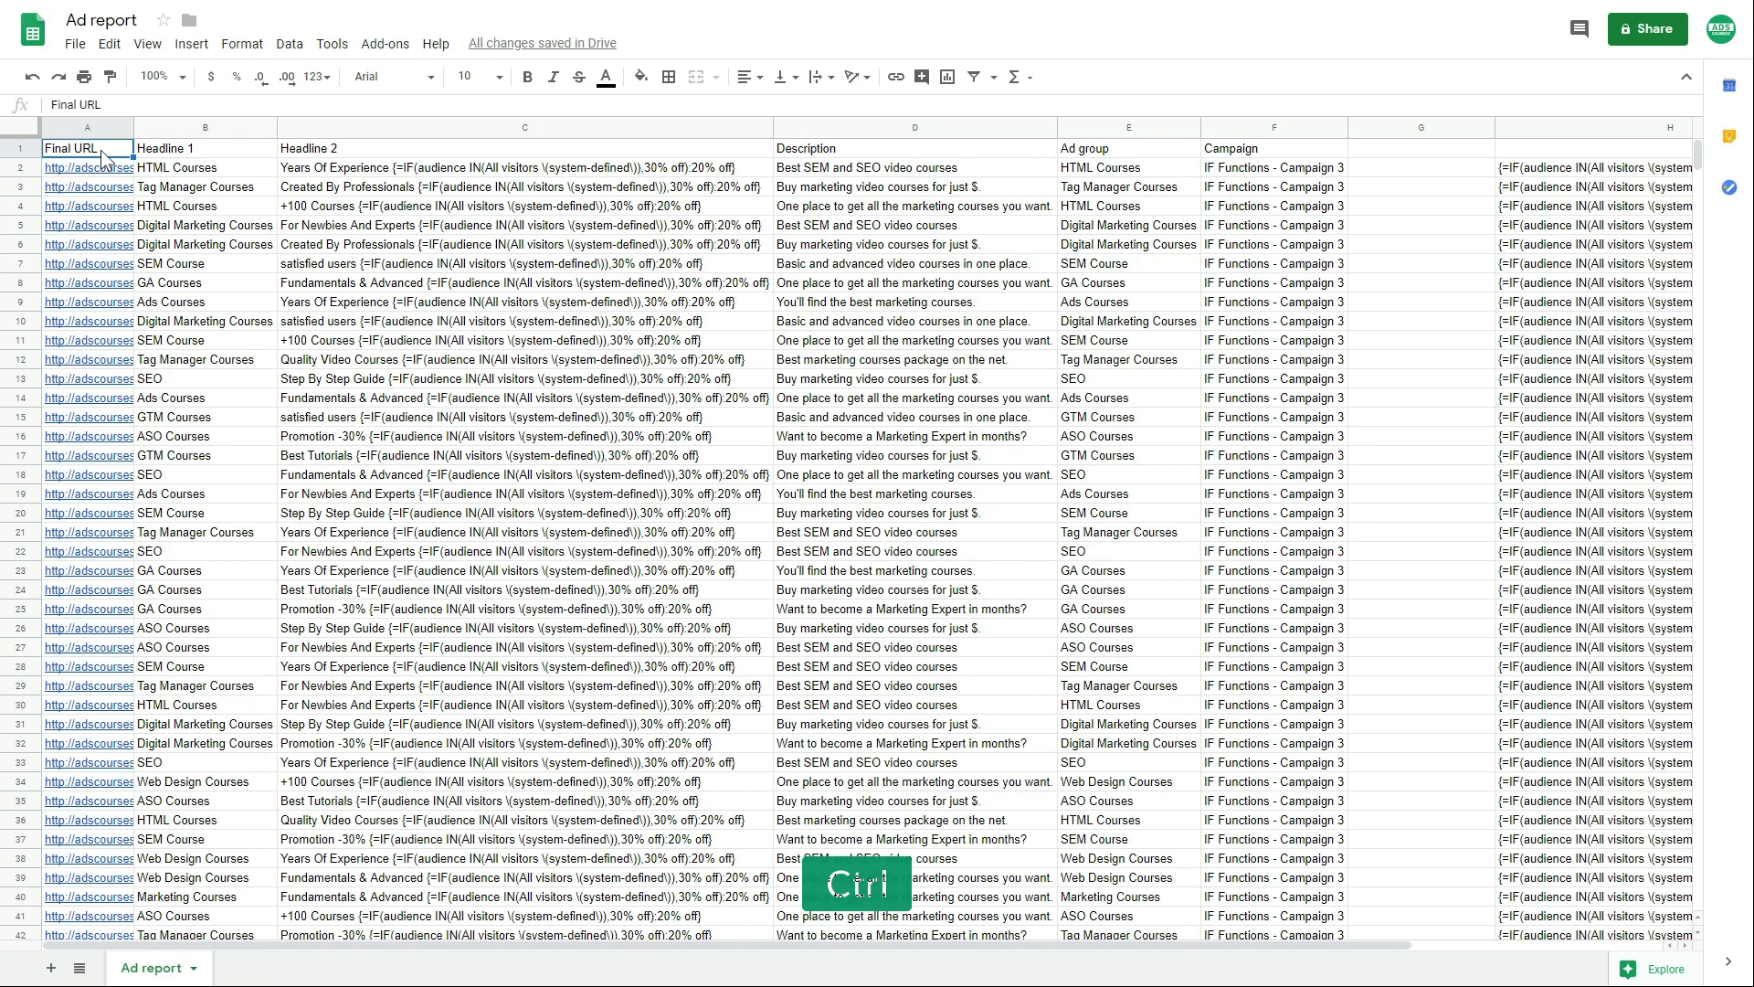
key("ctrl+shift+Right")
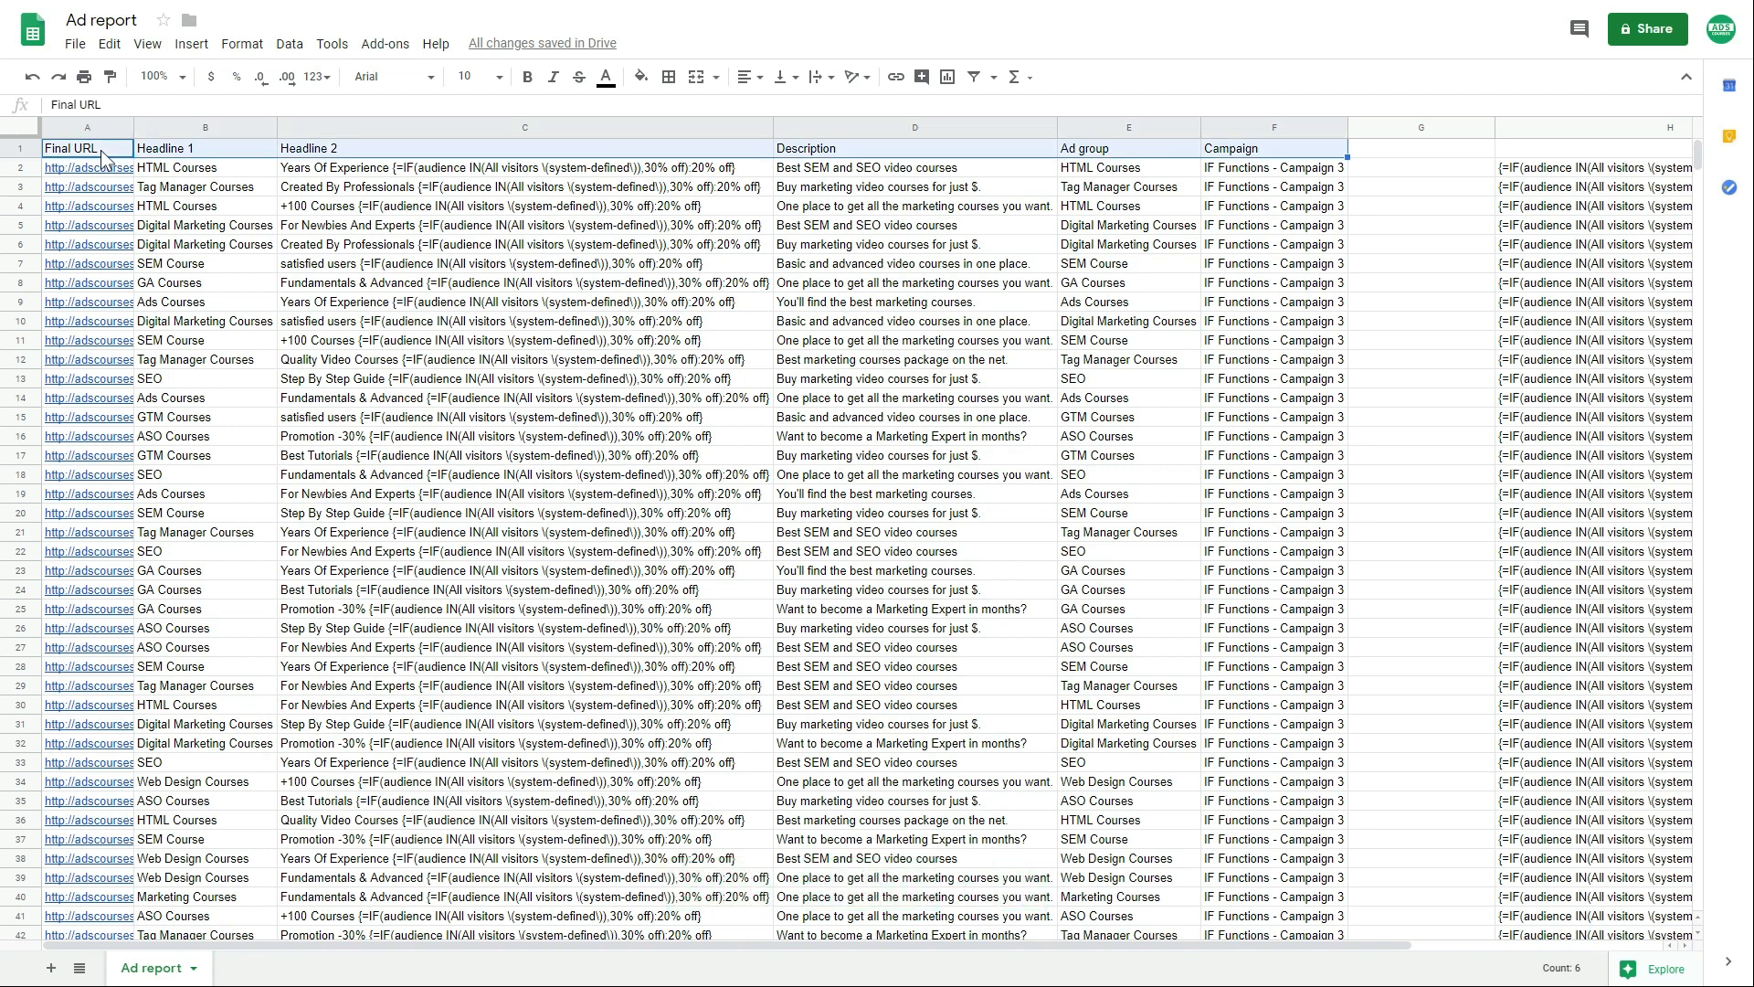
key("ctrl+shift+Down")
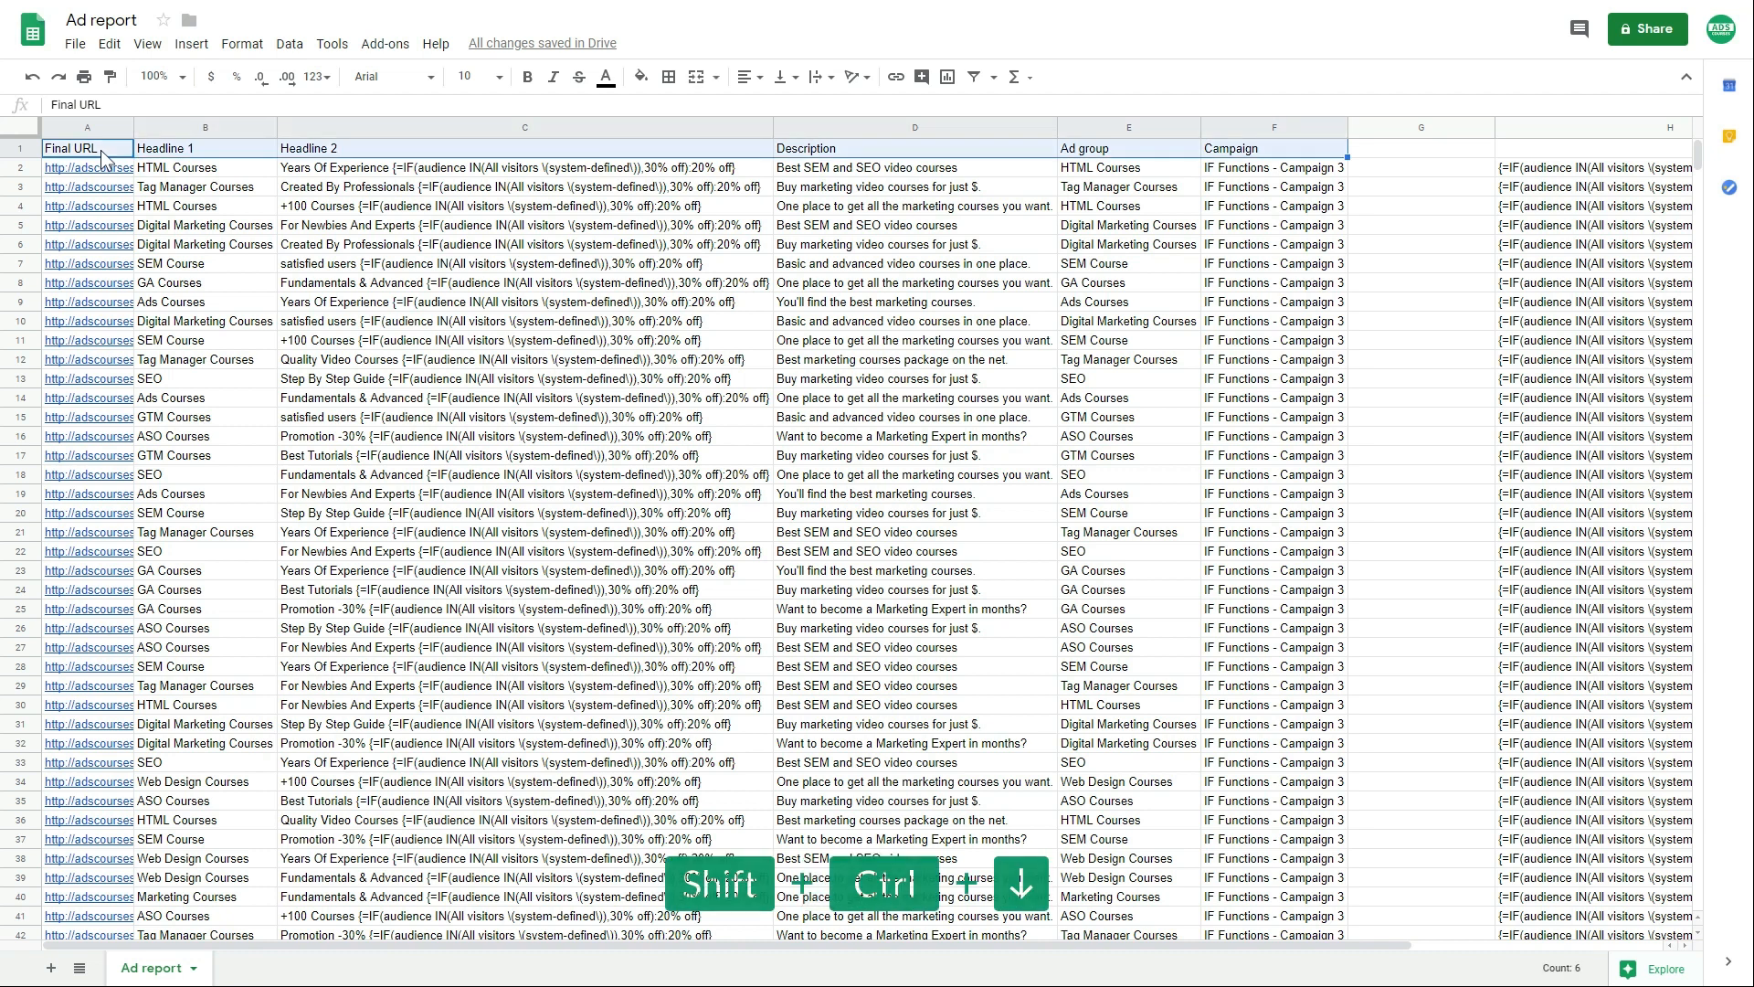
key("ctrl+c")
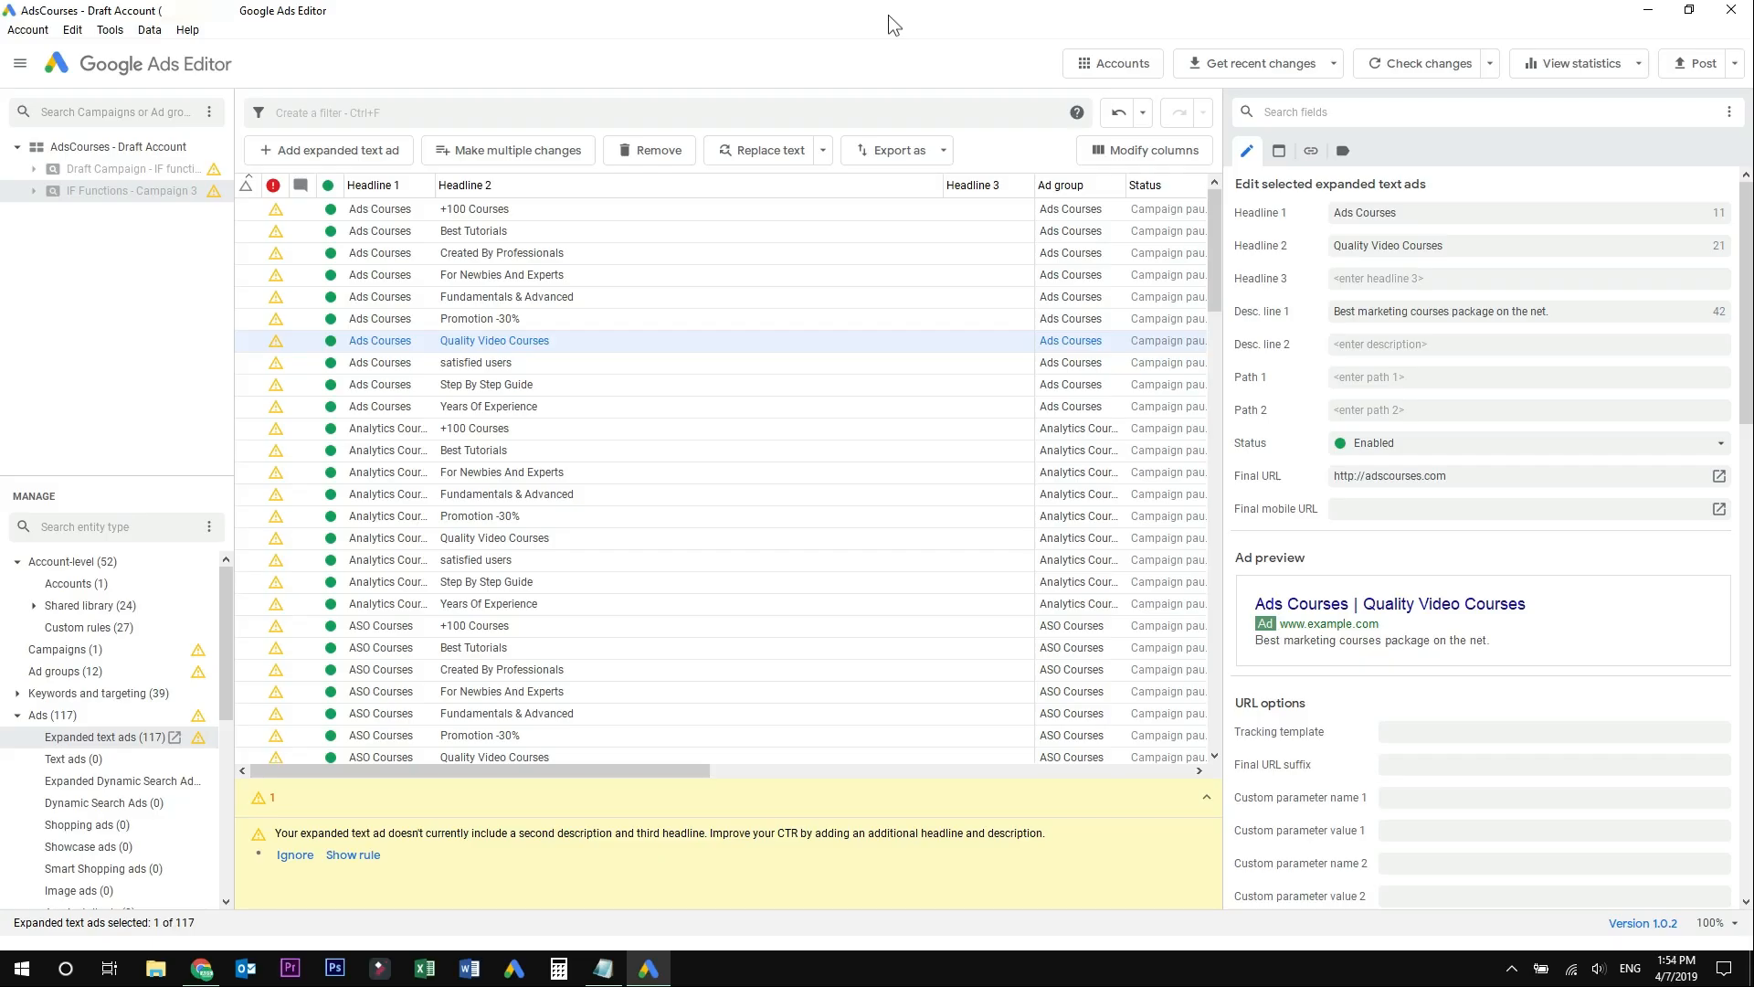
left_click(1218, 66)
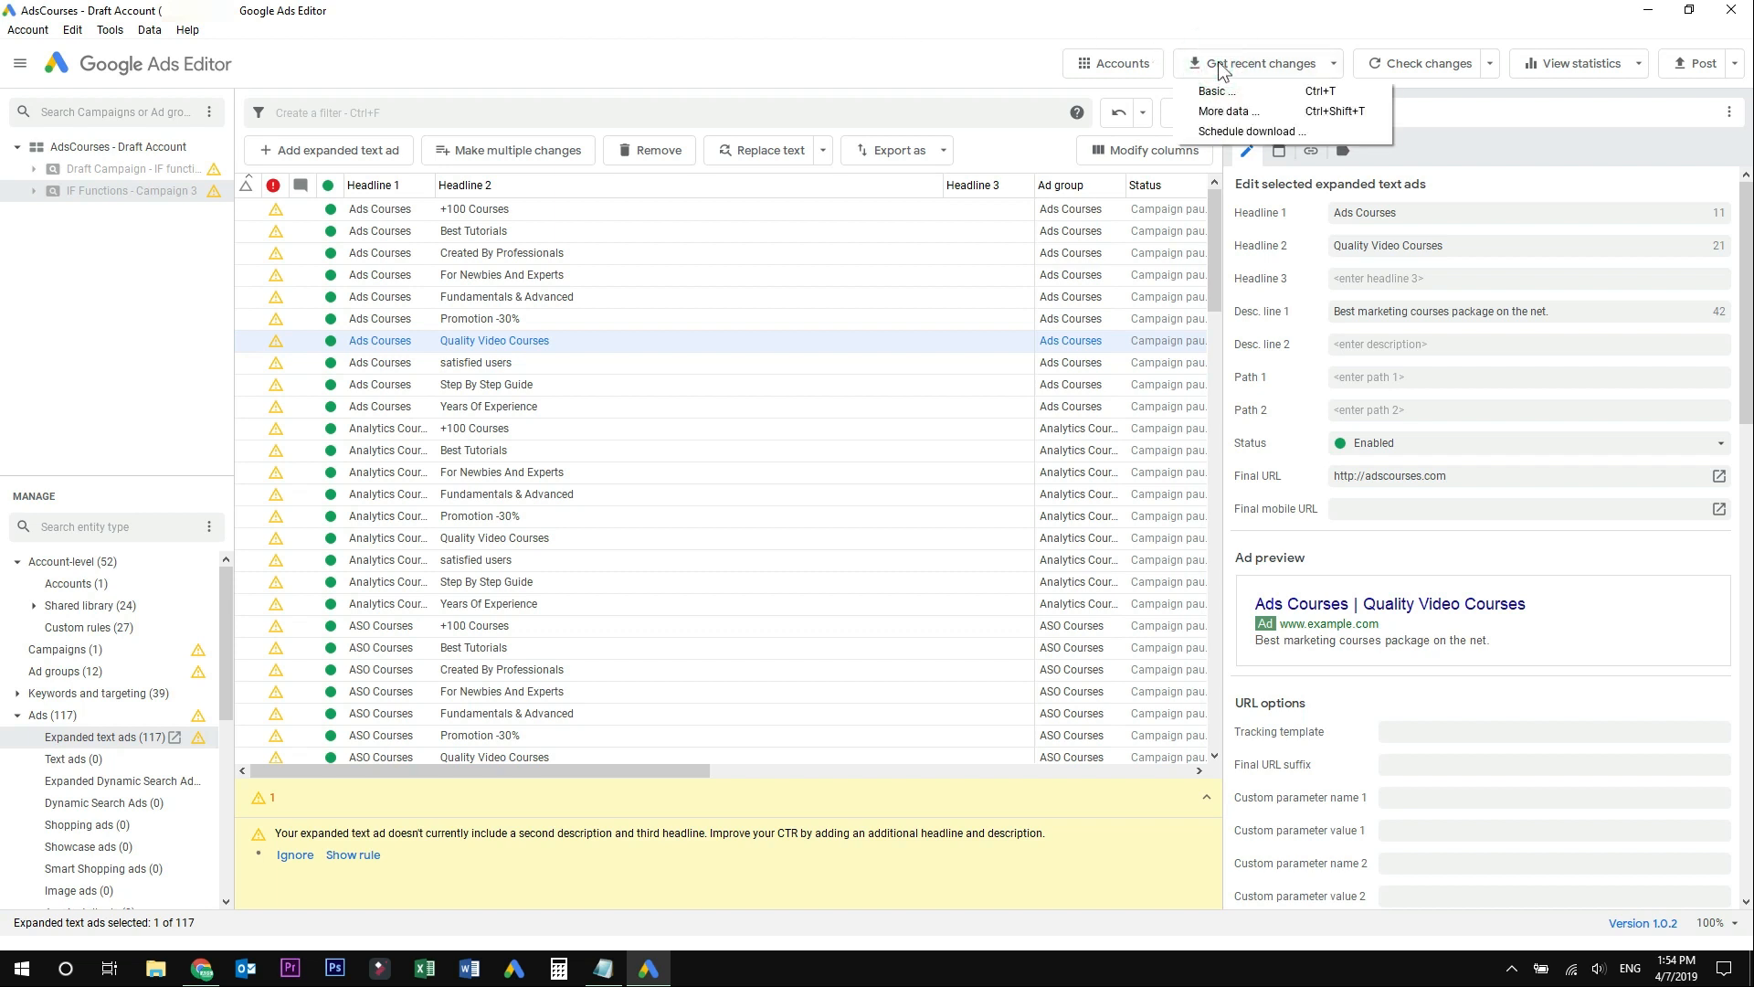
left_click(930, 3)
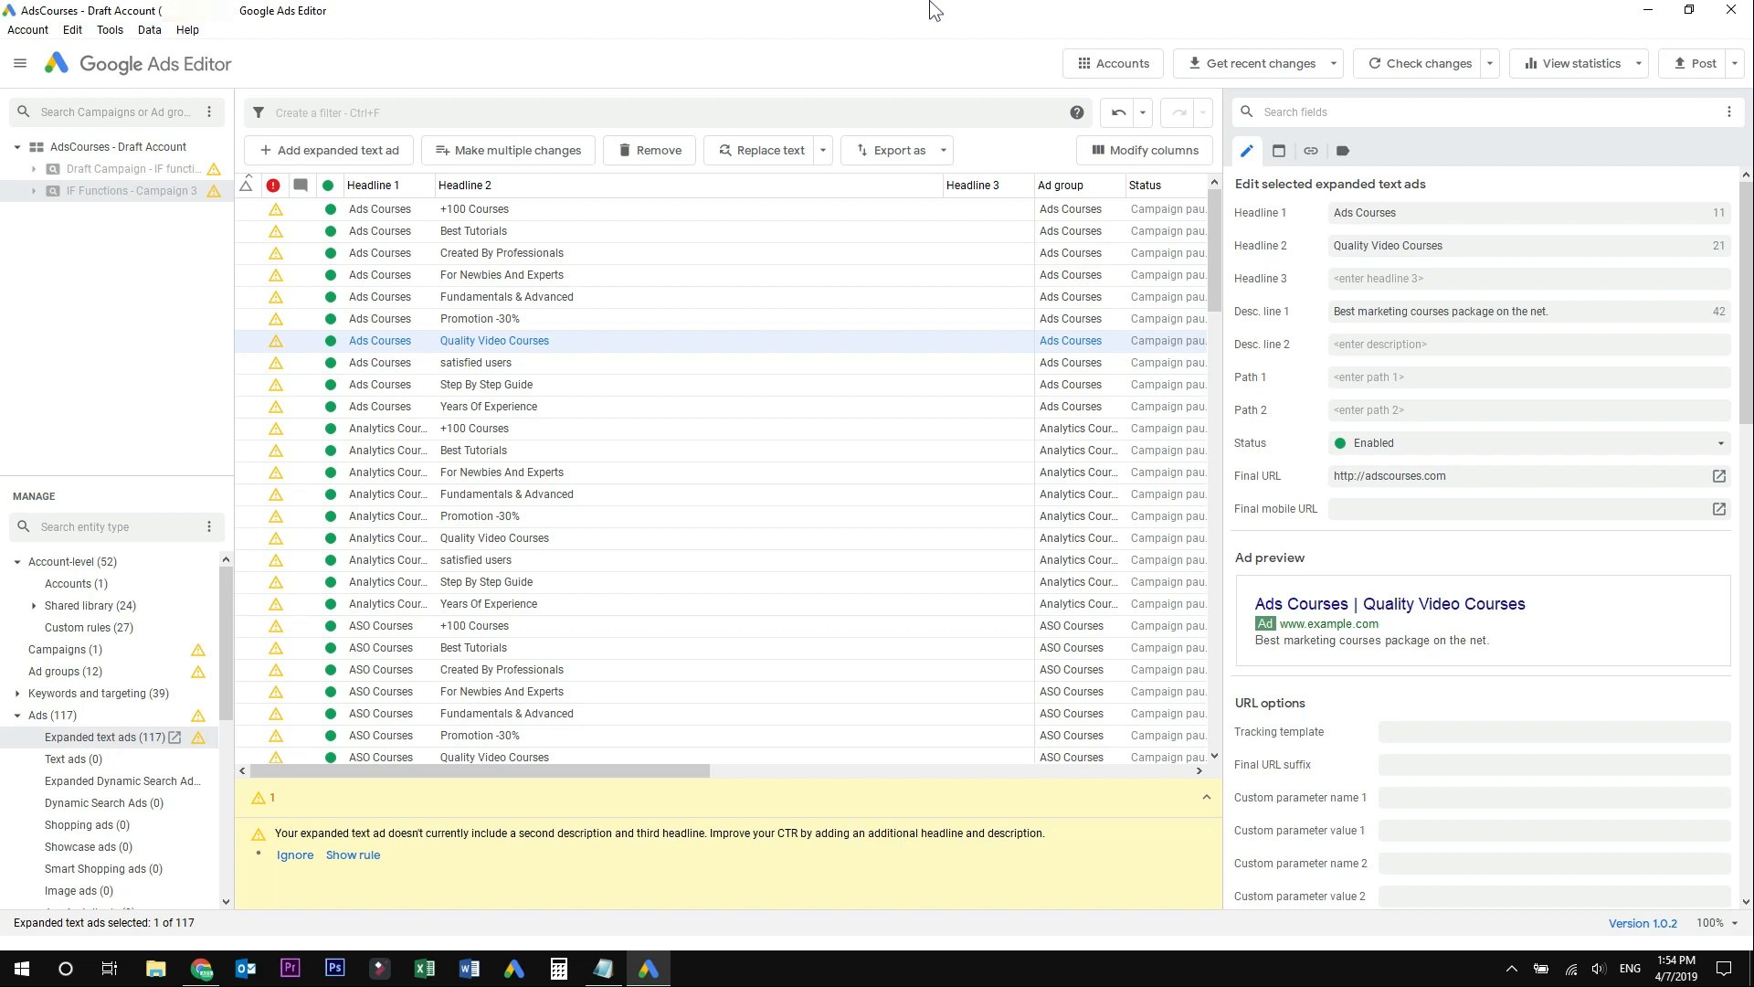
- Bulk-import the copied table into the expanded text ads, using its own campaign and ad group columns, and finish to review the changes
left_click(78, 736)
left_click(479, 156)
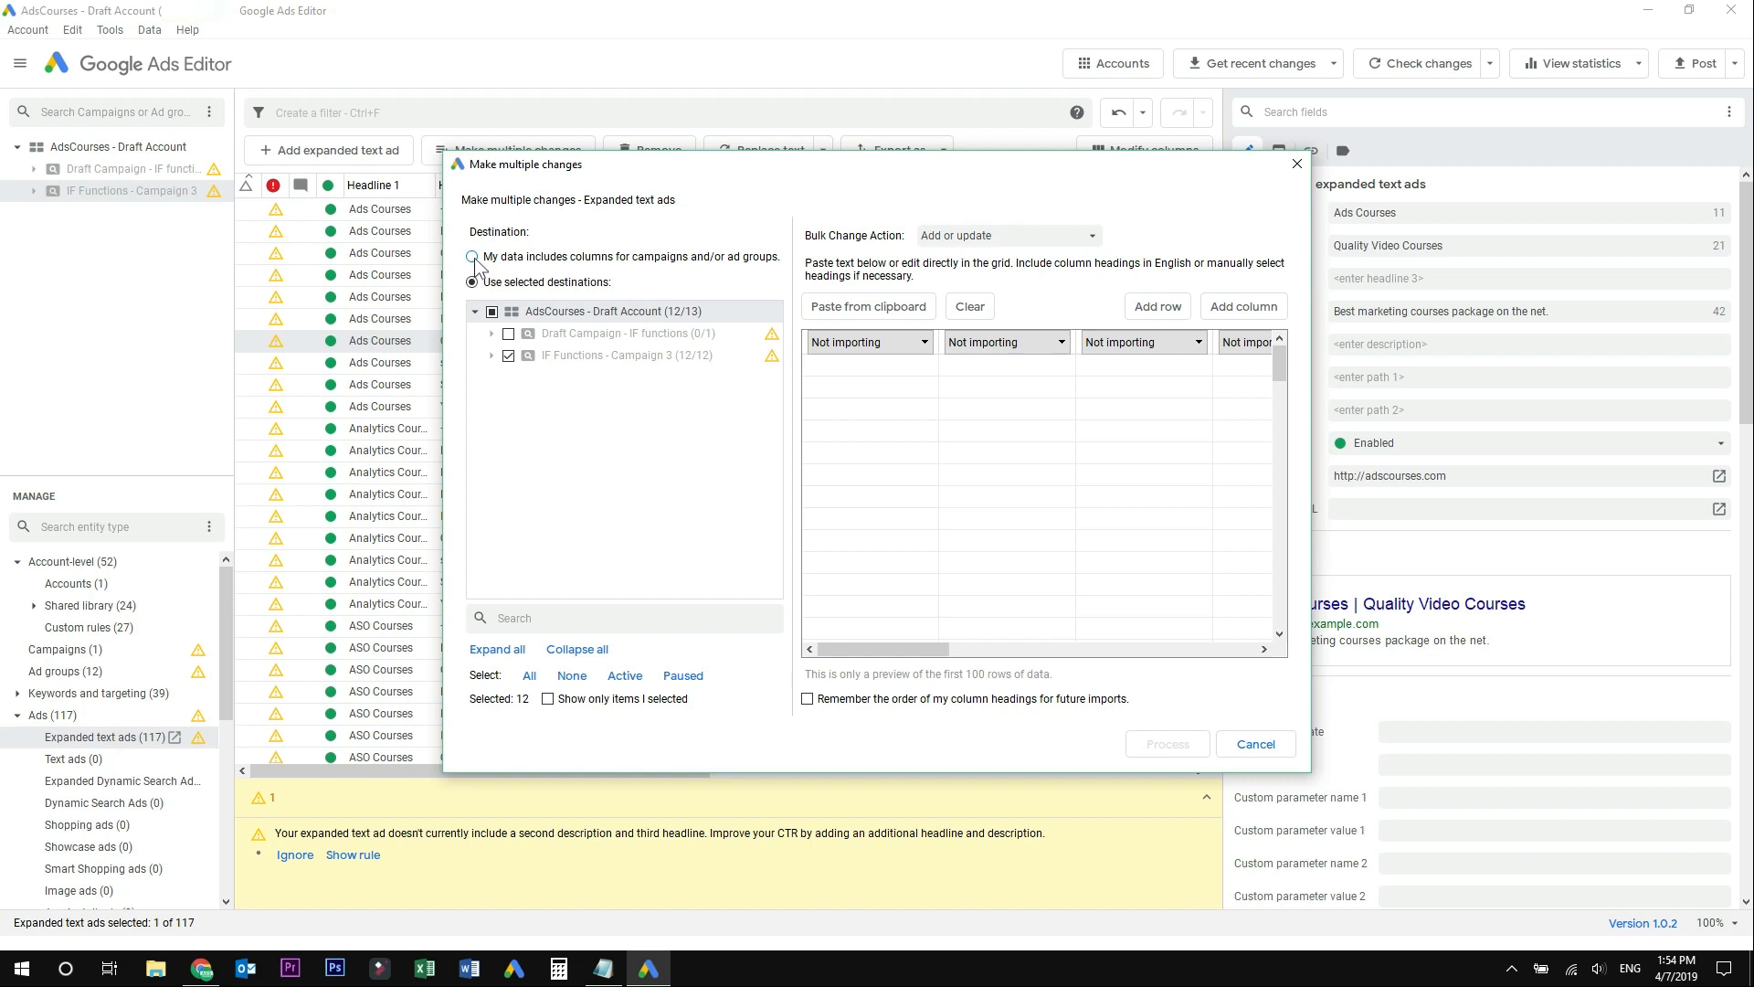
left_click(473, 256)
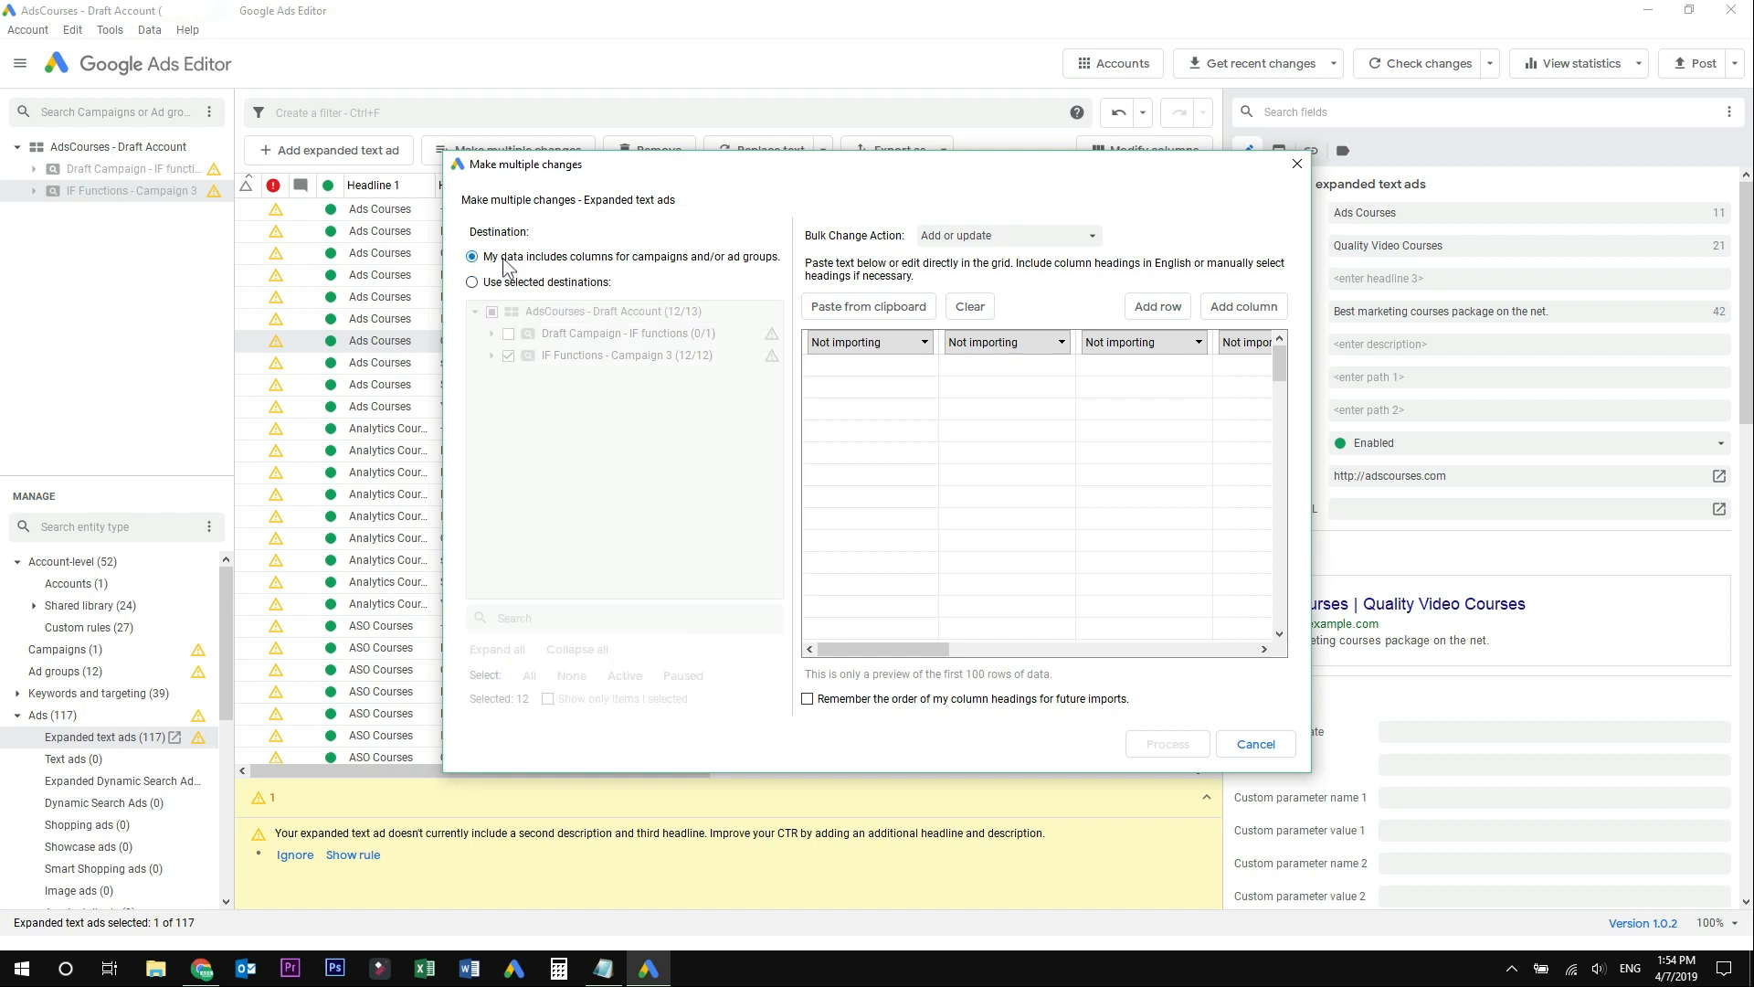
left_click(852, 308)
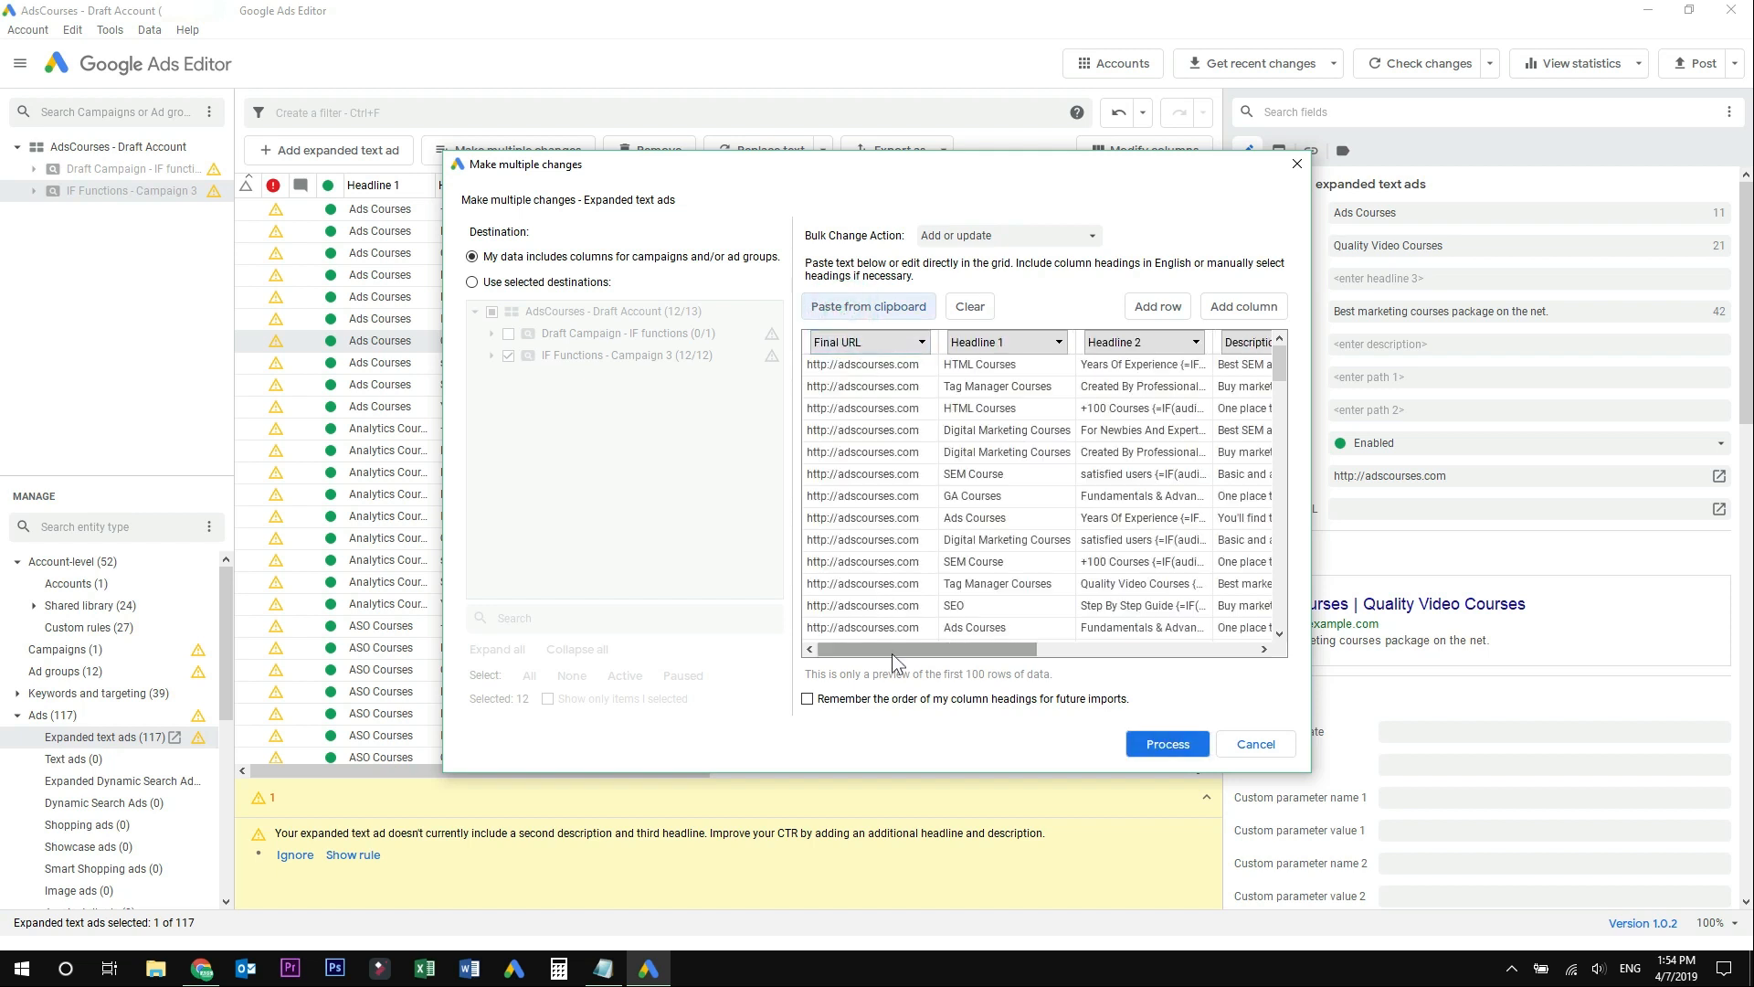
mouse_move(891, 651)
left_mouse_down()
mouse_move(1143, 634)
mouse_move(872, 630)
left_mouse_up()
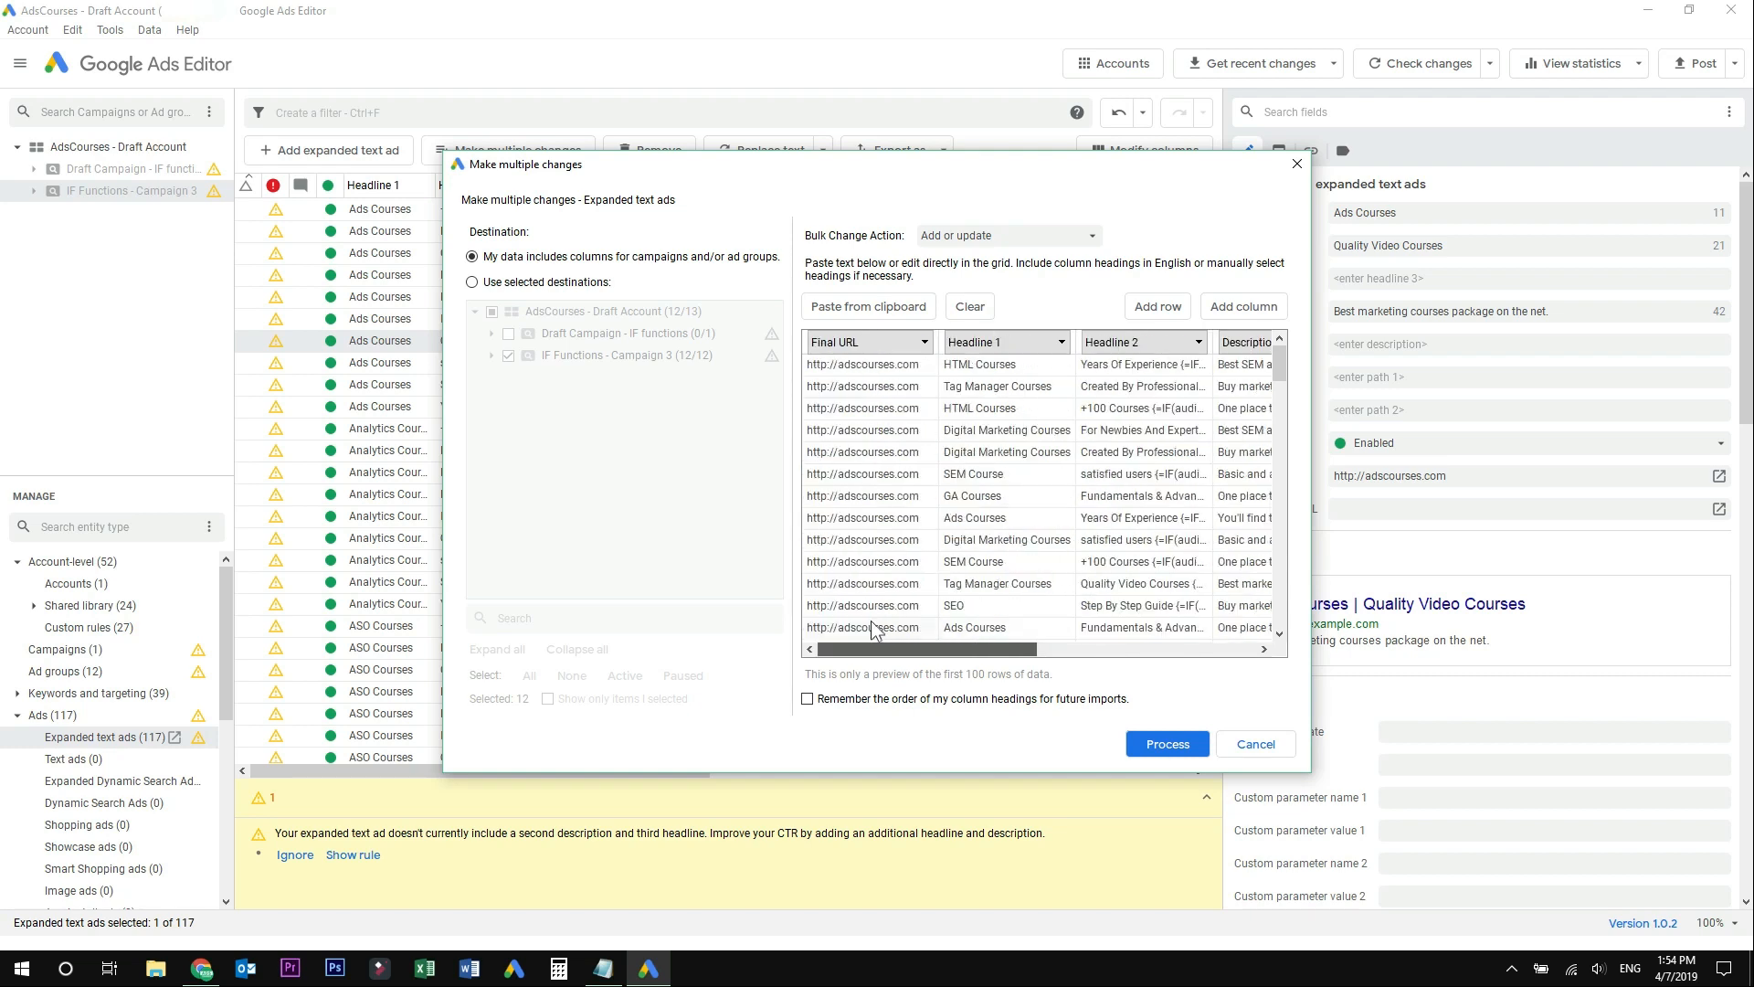
left_click(1168, 745)
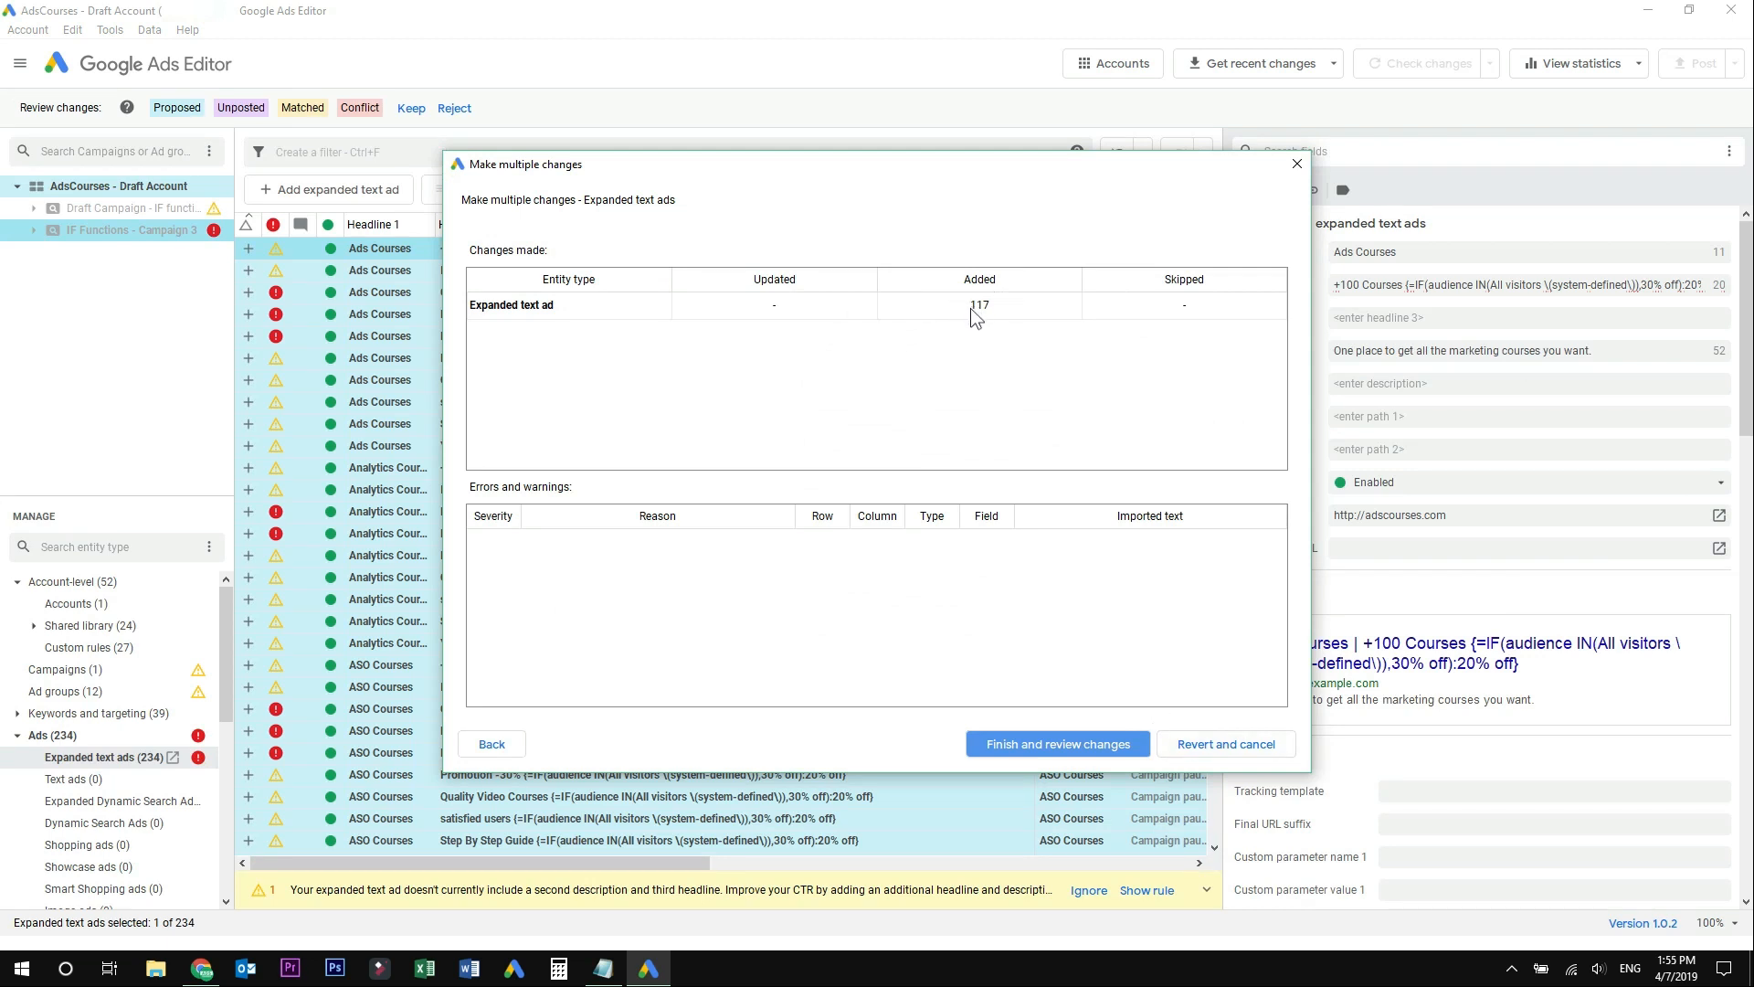
left_click(1036, 738)
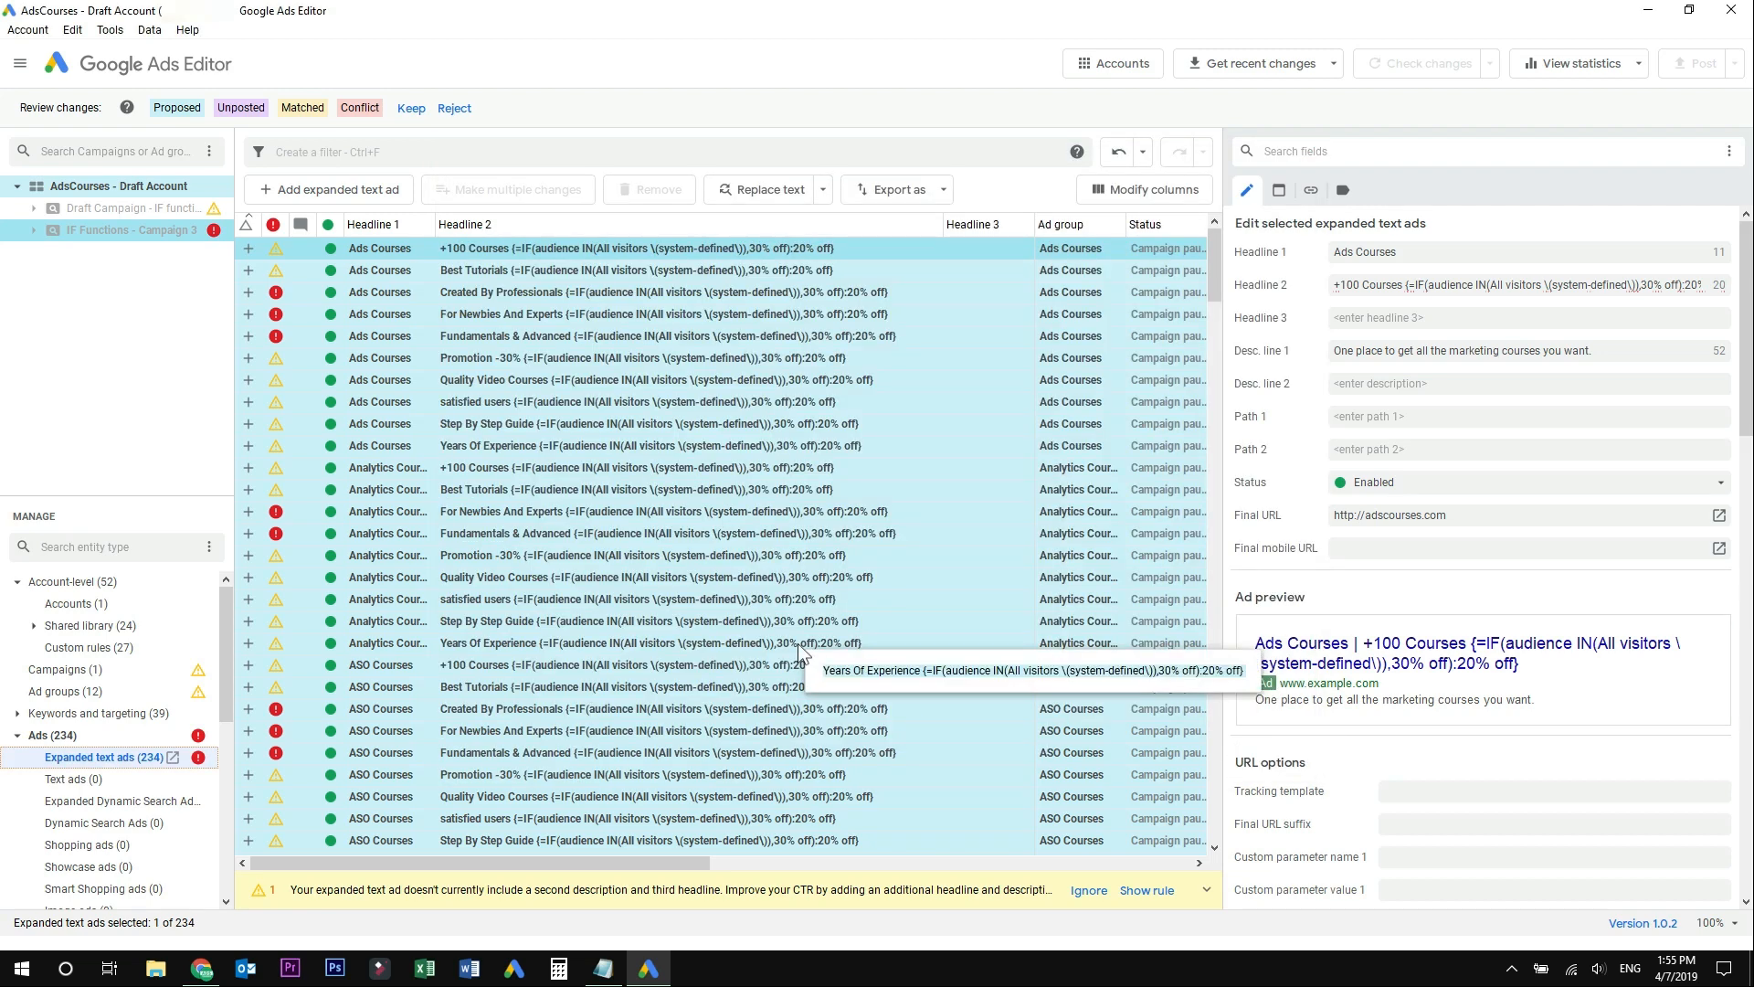
- Sort the ads by error, select all with an over-long Headline 2, and replace " off", including its leading space, with nothing
left_click(273, 224)
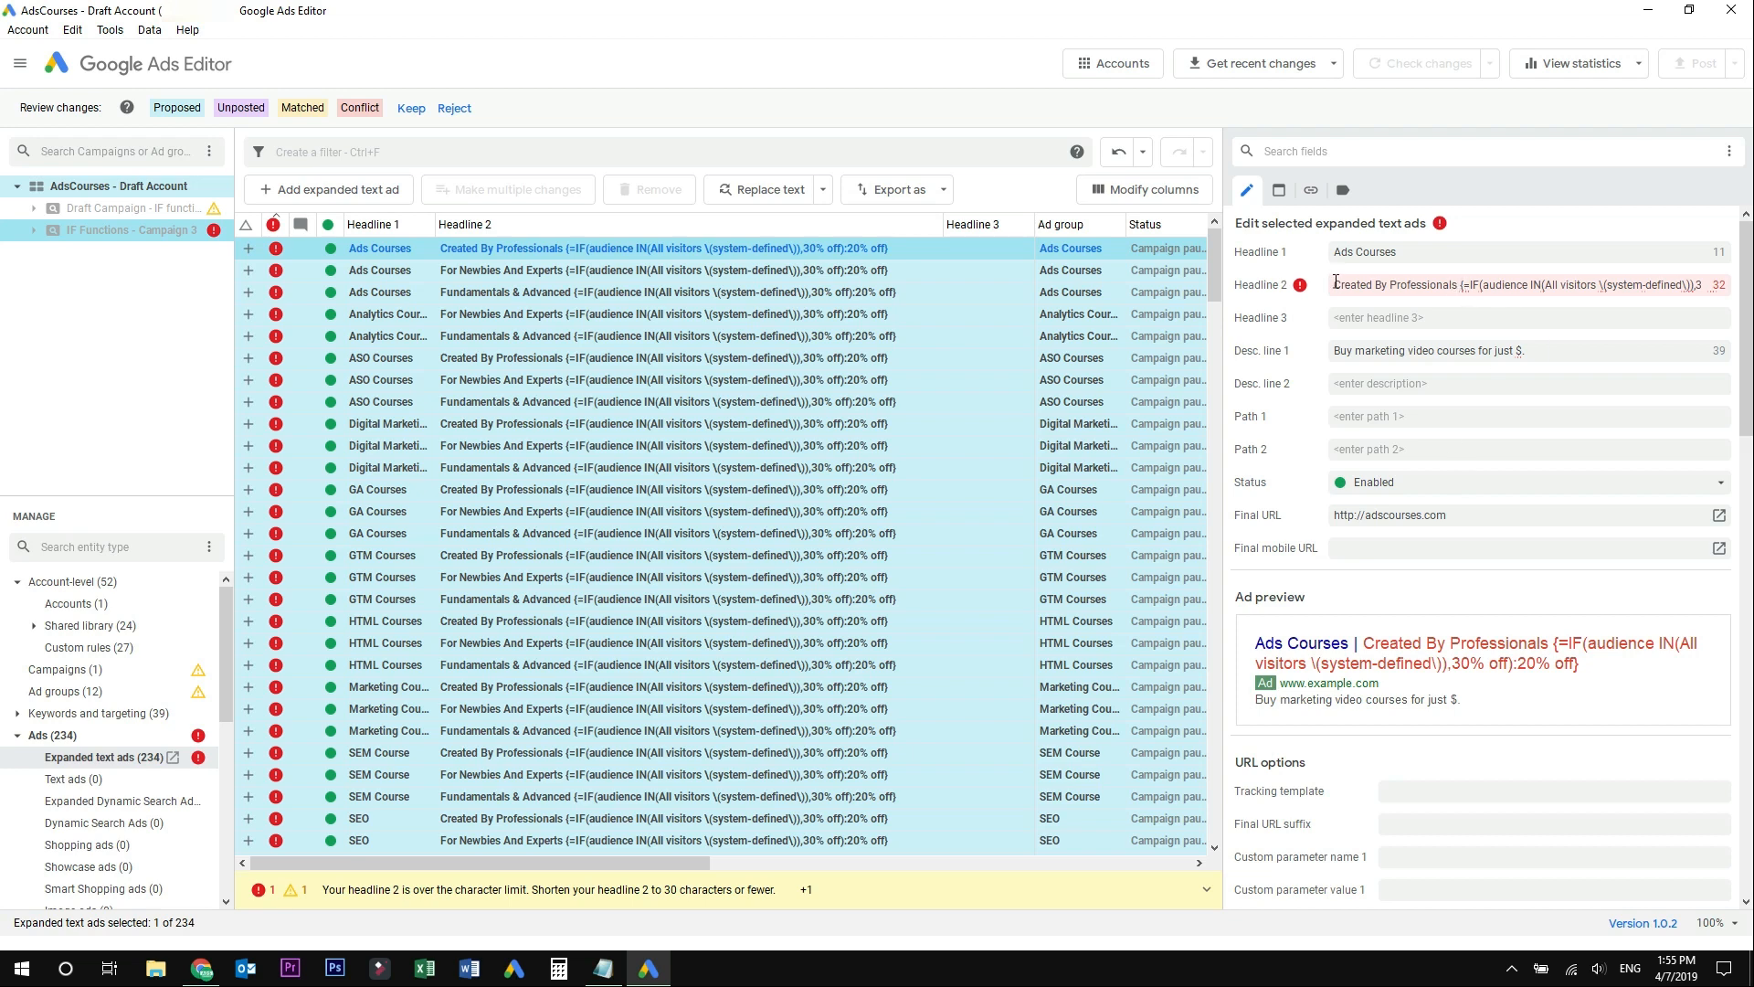
left_click_drag(1336, 284, 1701, 285)
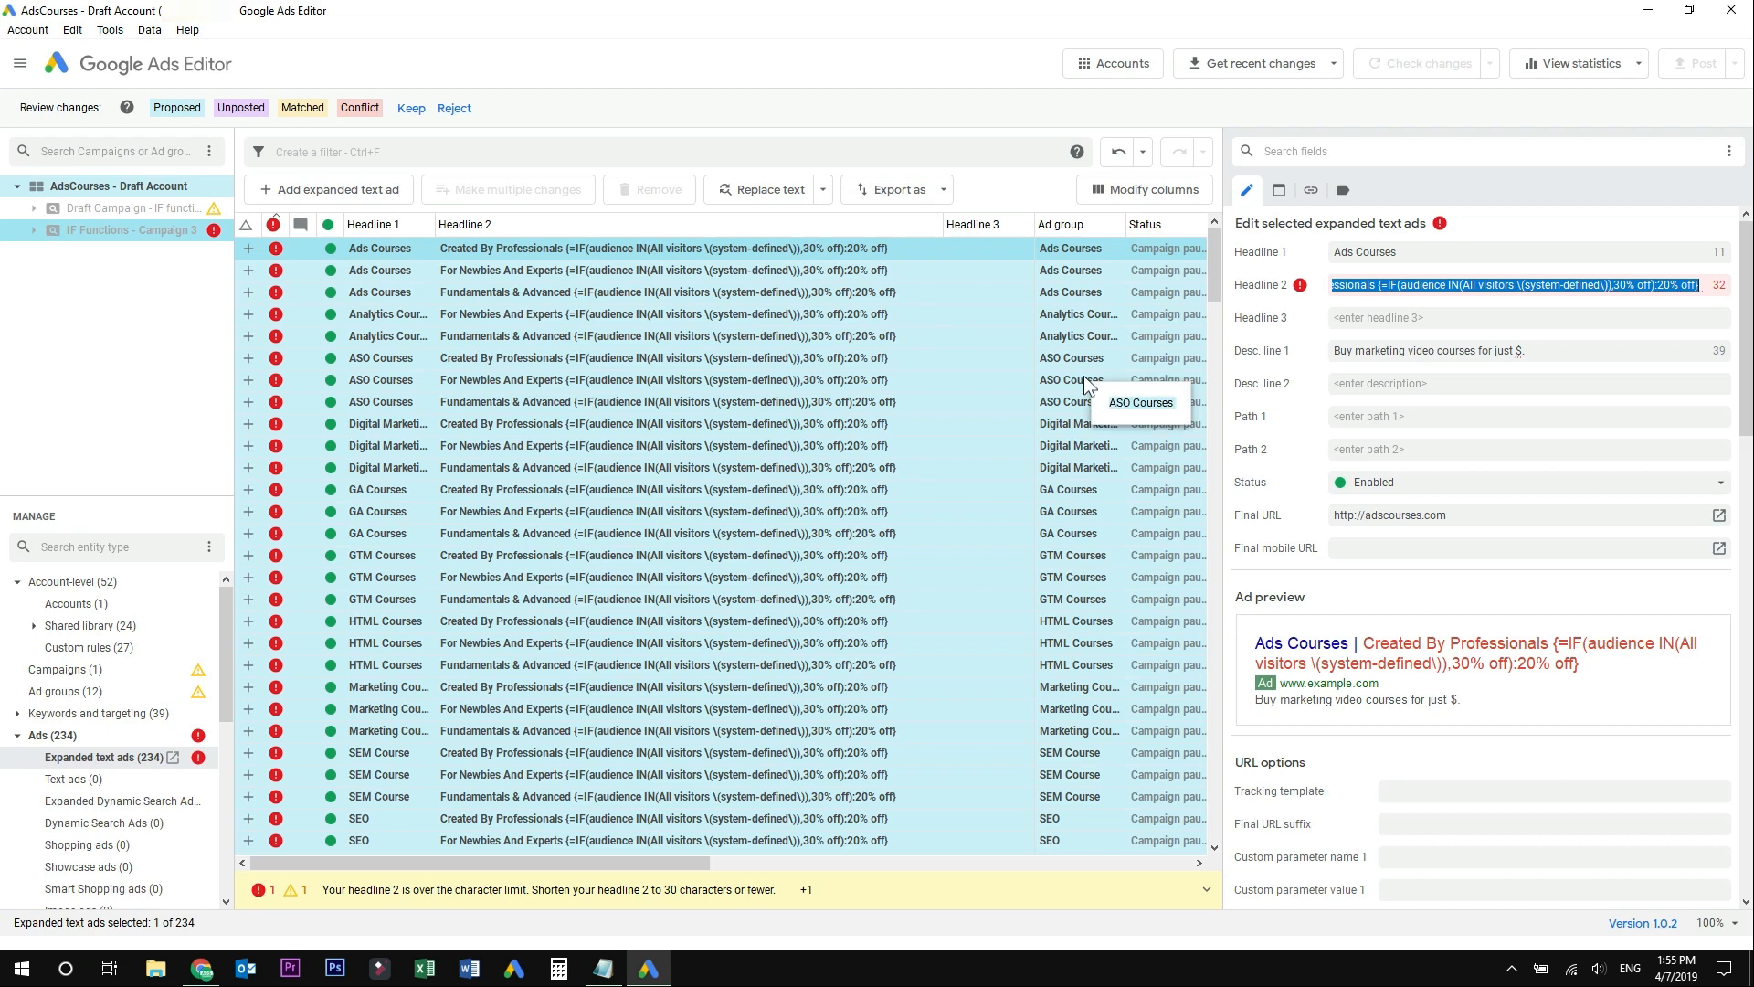
left_click(756, 335)
left_click(758, 252)
mouse_move(1215, 263)
left_mouse_down()
mouse_move(1218, 344)
mouse_move(1229, 240)
left_mouse_up()
left_click(827, 319, "shift")
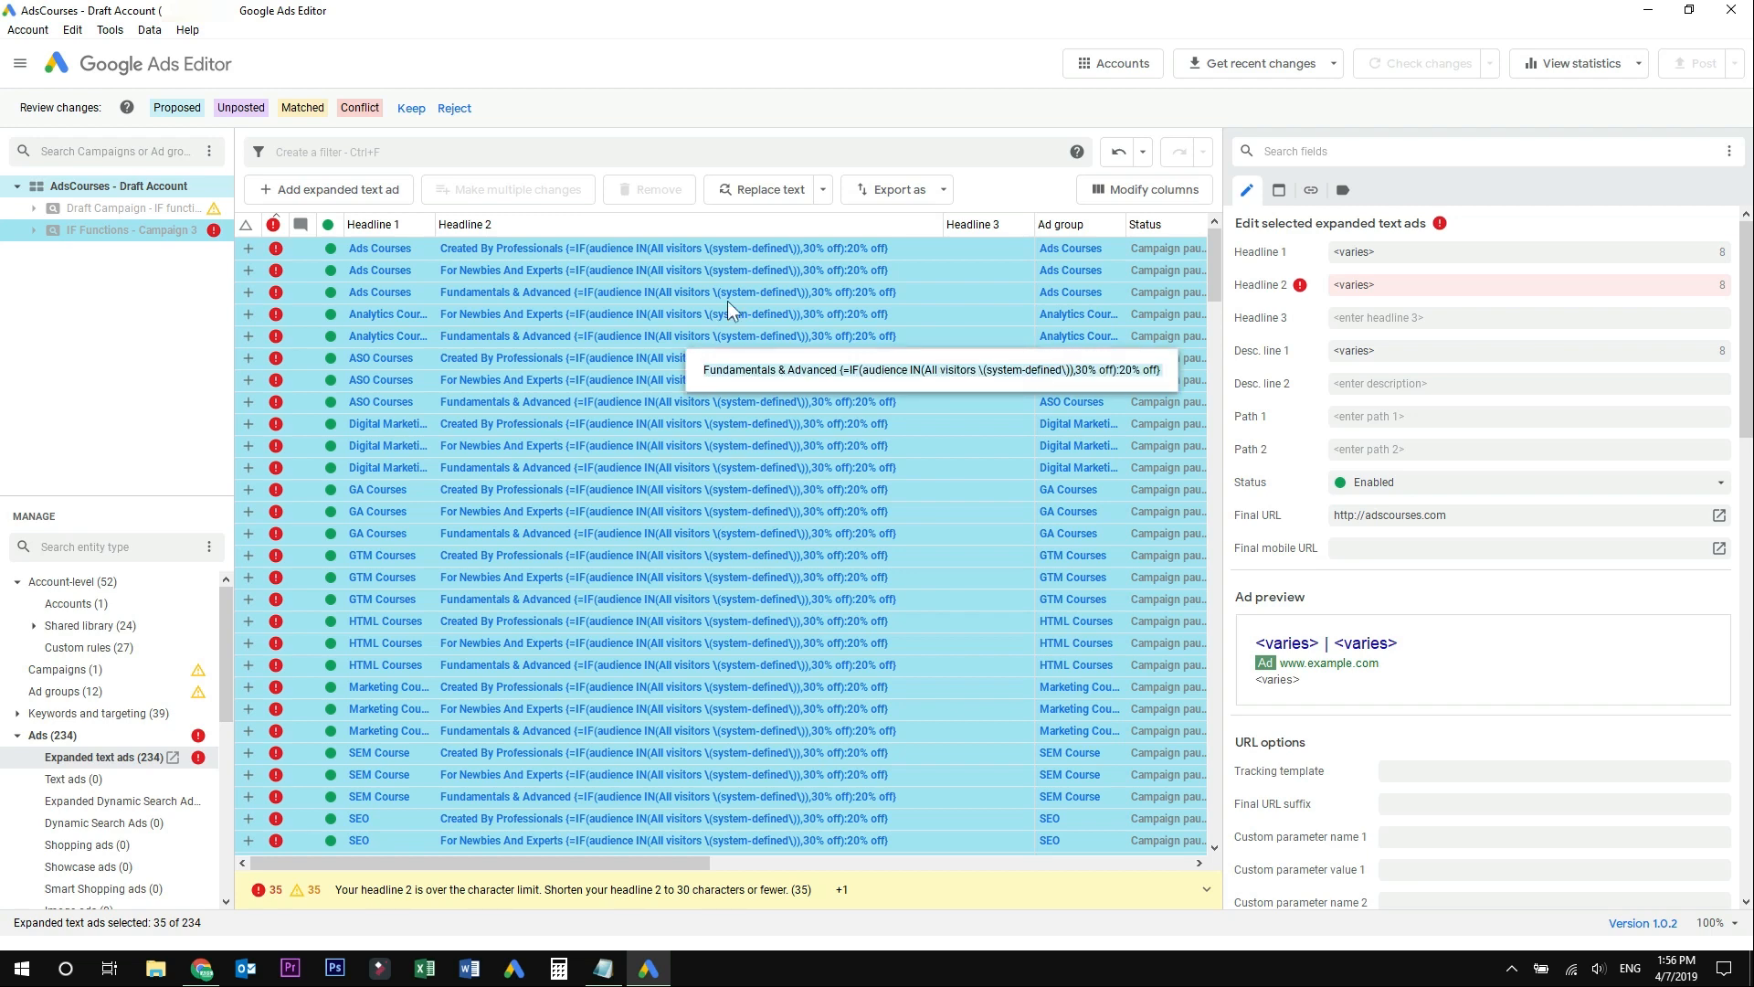
left_click(776, 193)
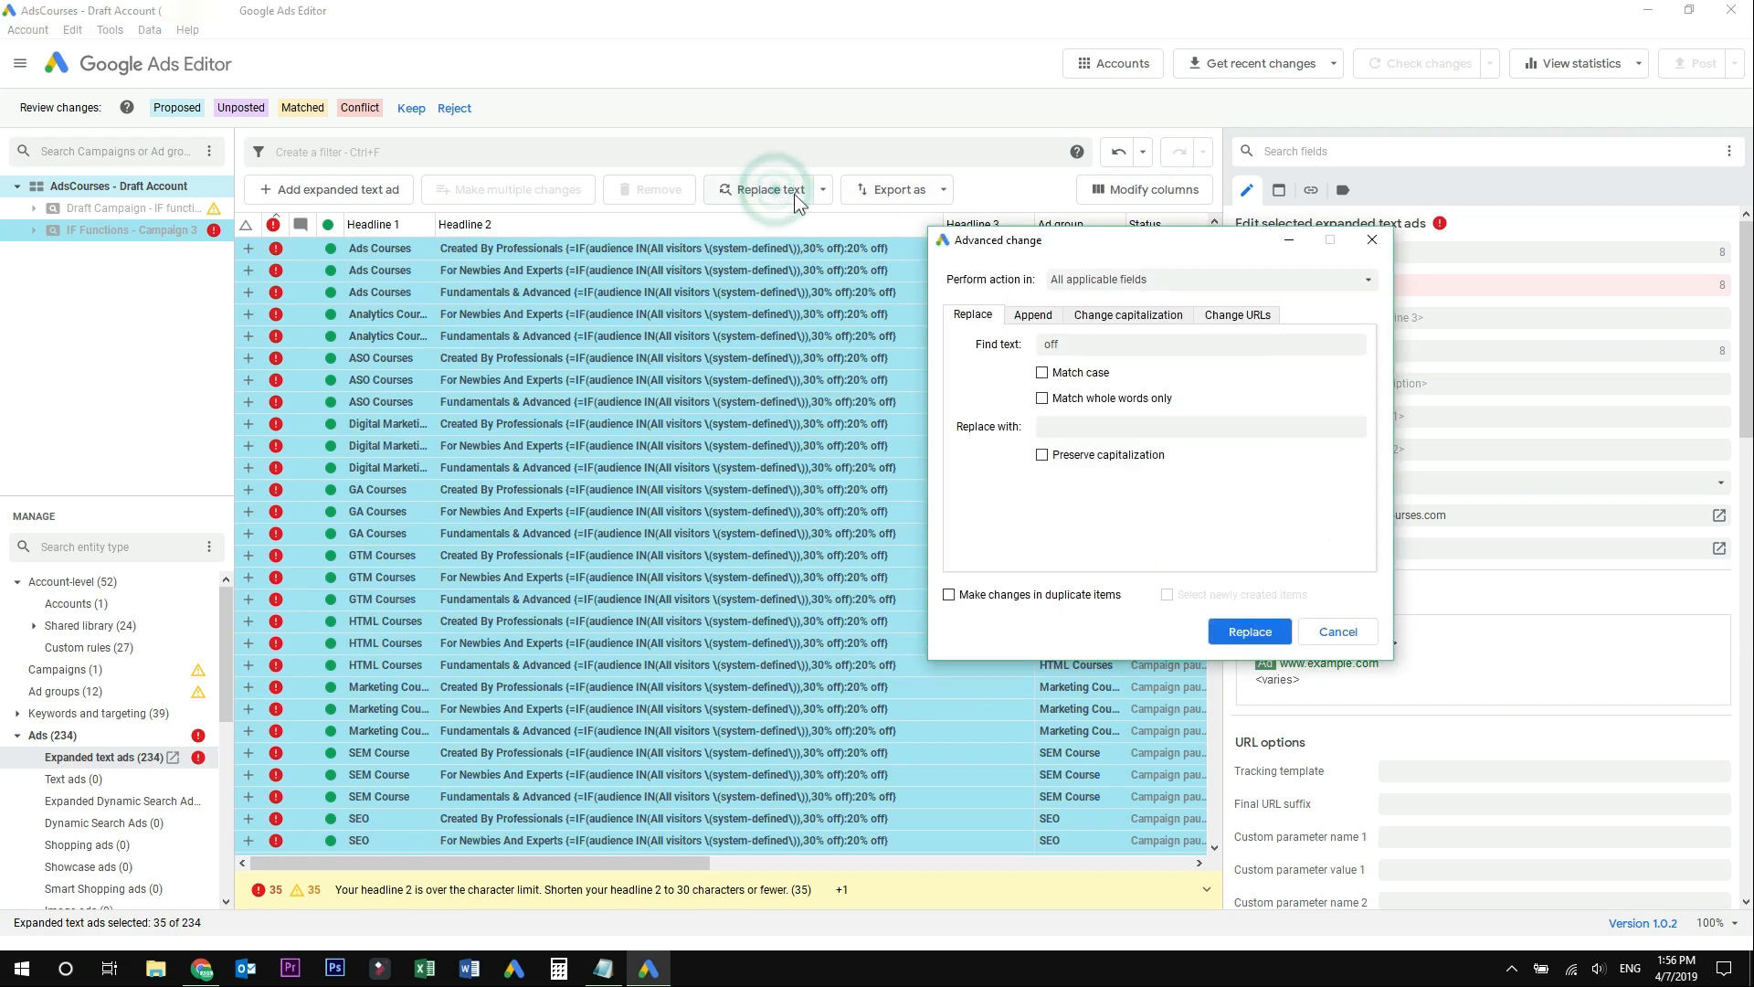
type("off")
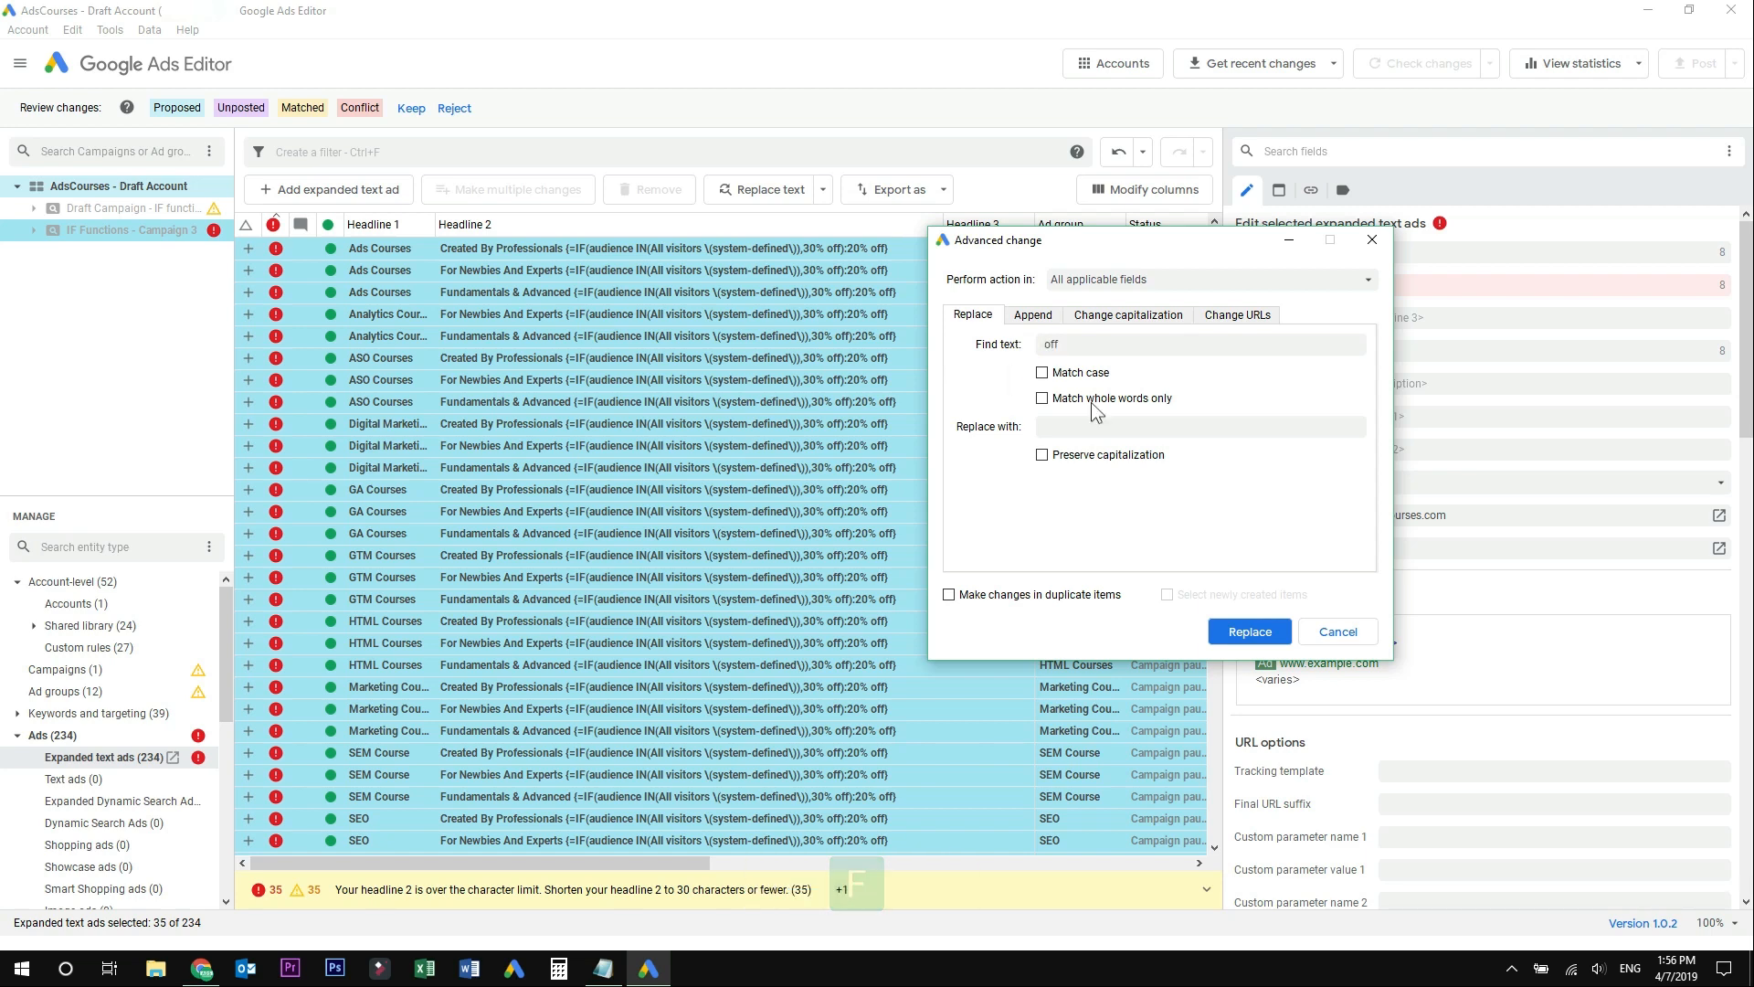
left_click(1101, 430)
left_click(1250, 631)
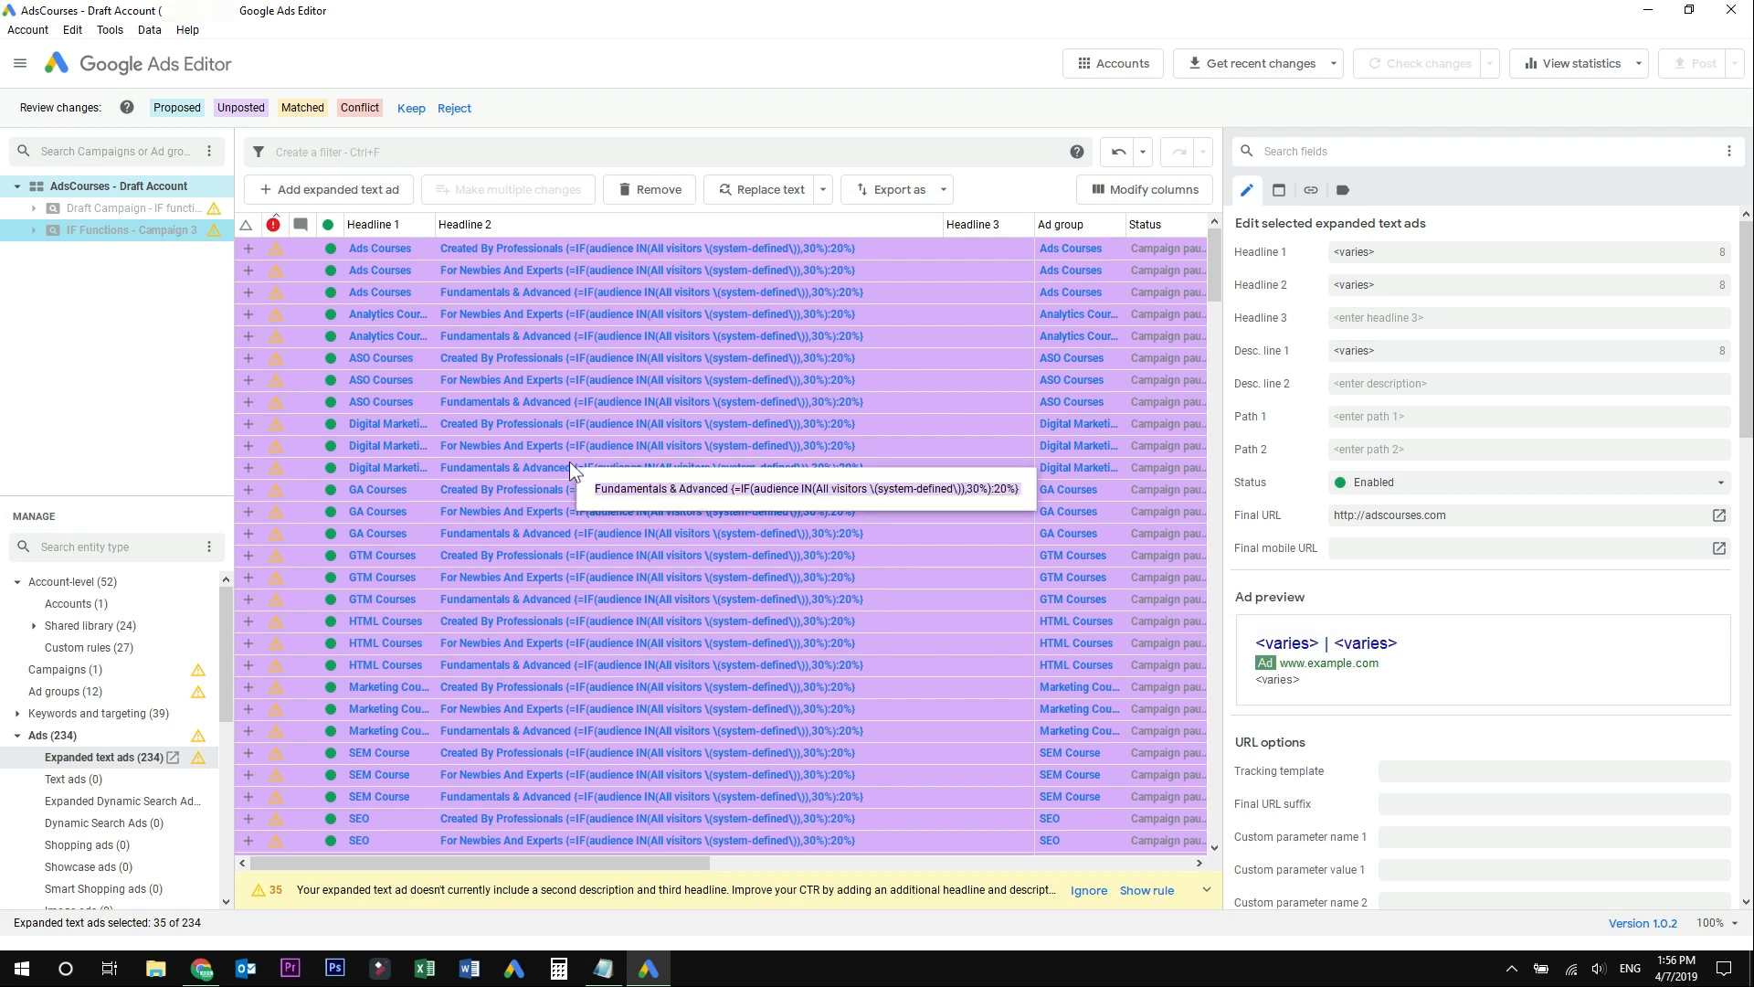
- Keep the proposed ad changes and check them with Google Ads for the selected campaign
left_click(548, 363)
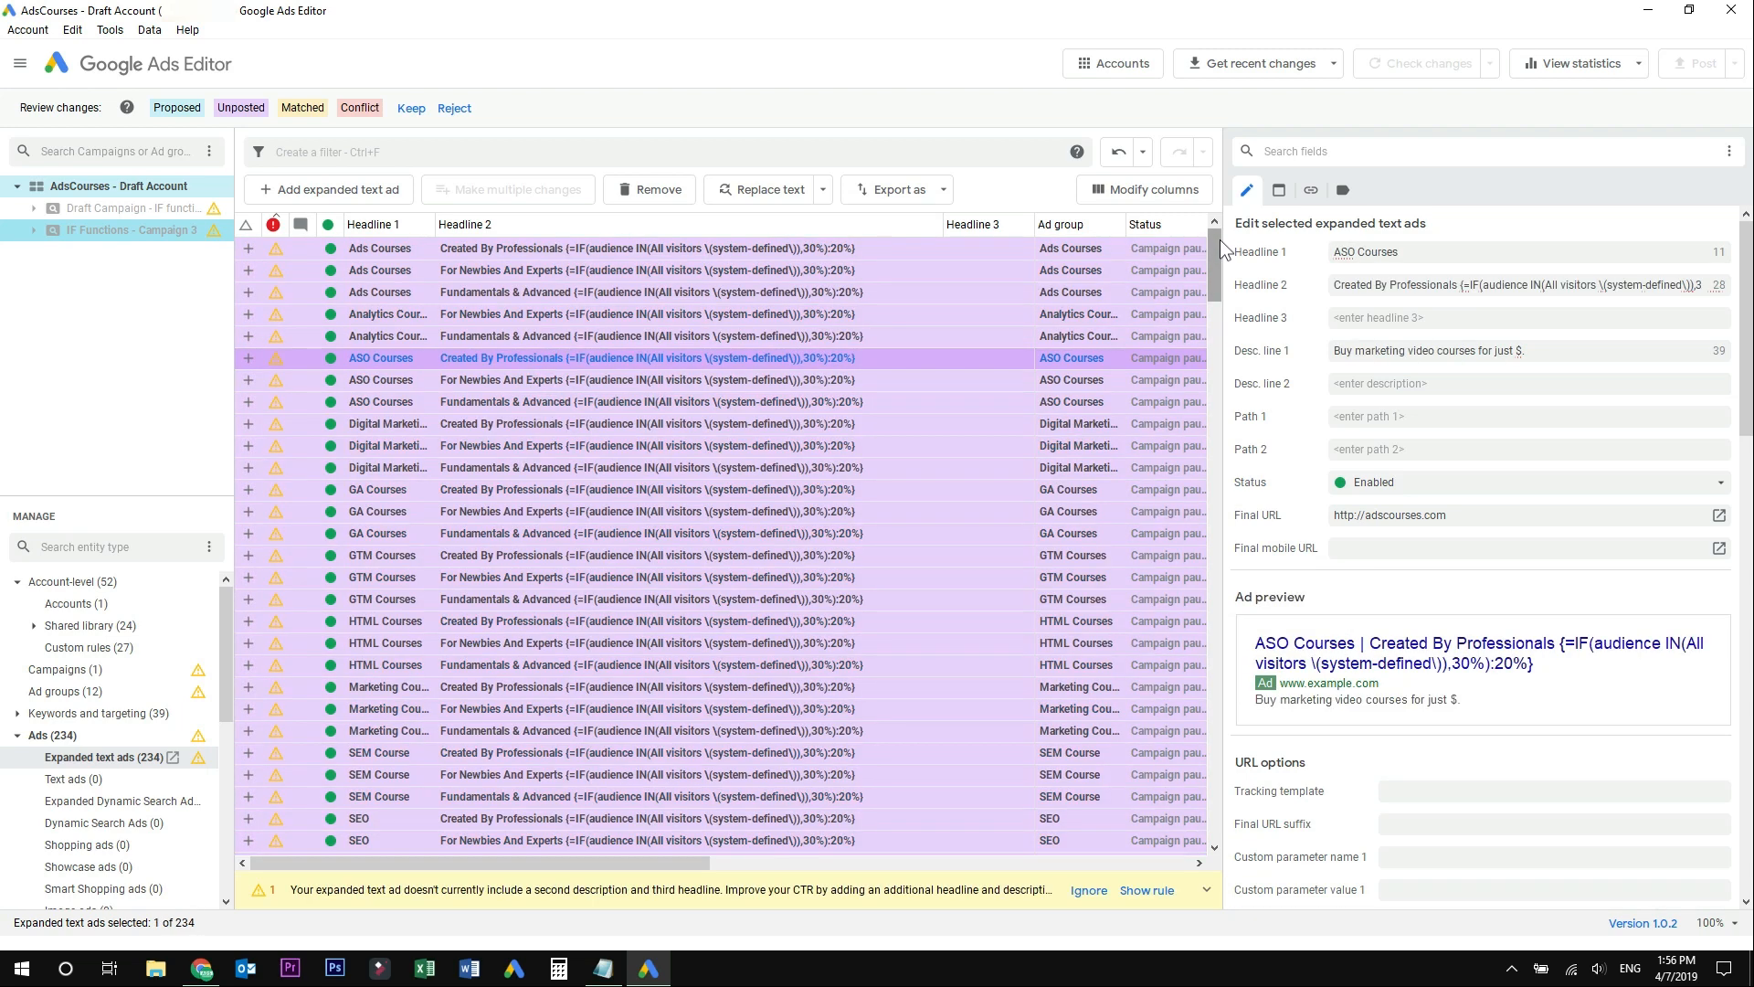
left_click(413, 109)
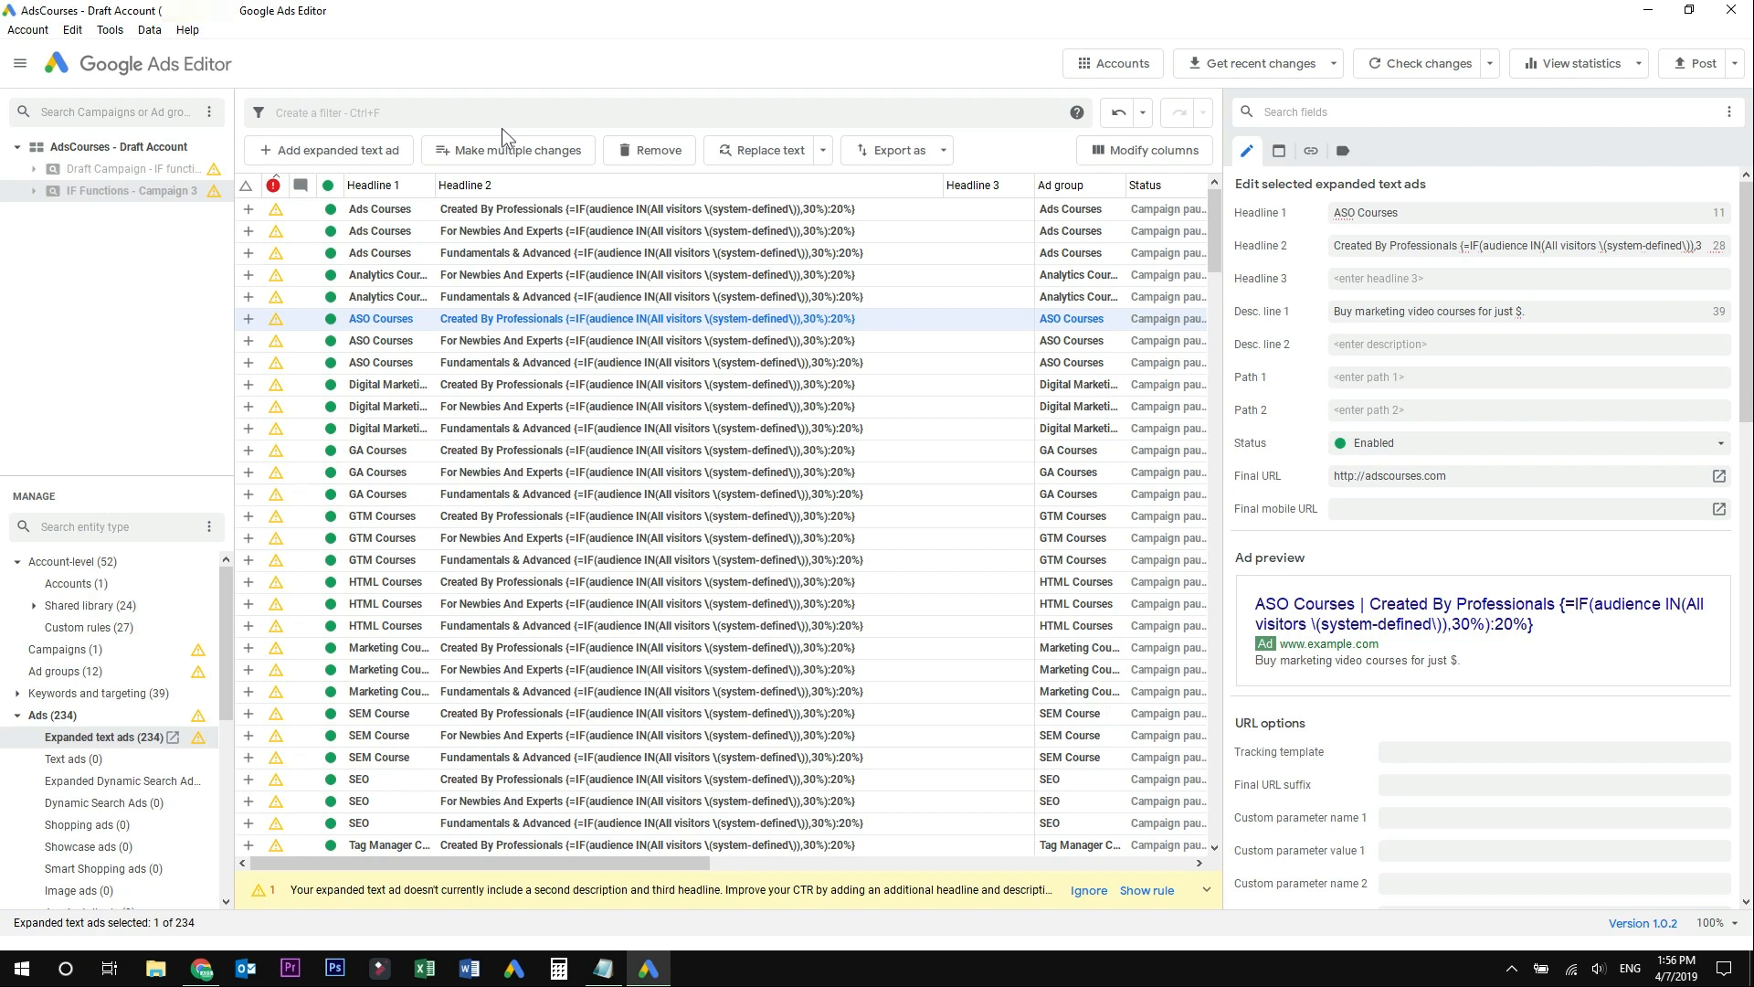
left_click(1431, 63)
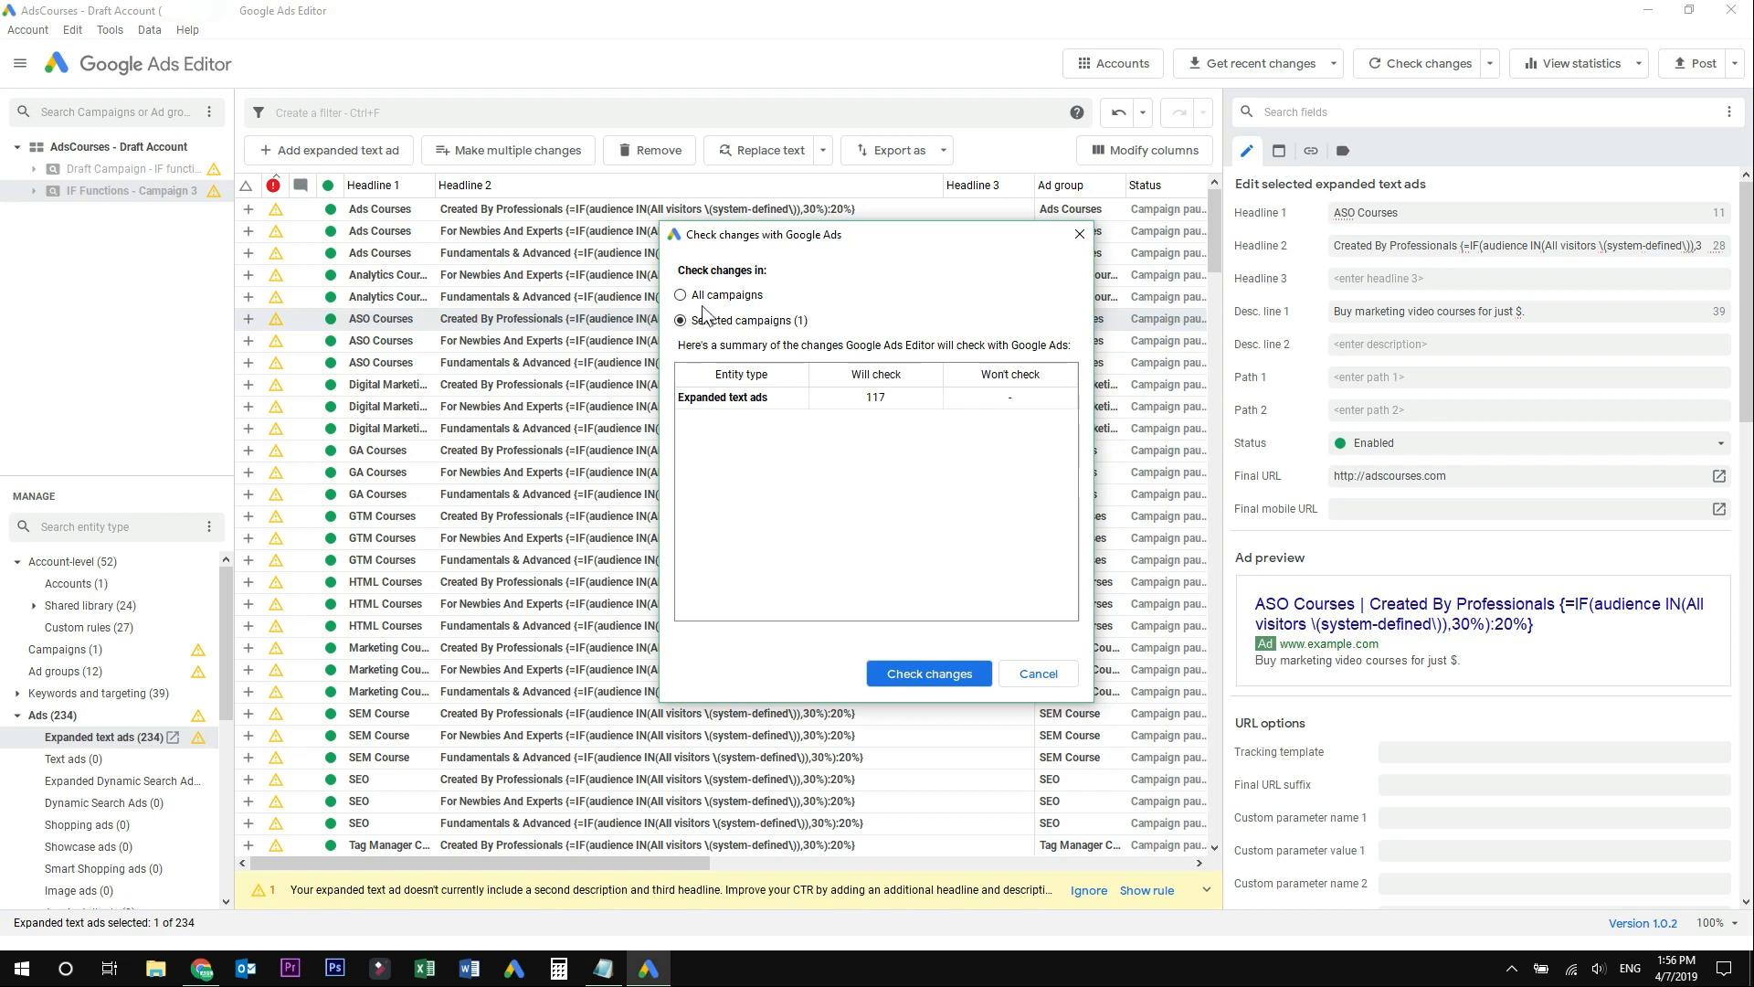
left_click(928, 676)
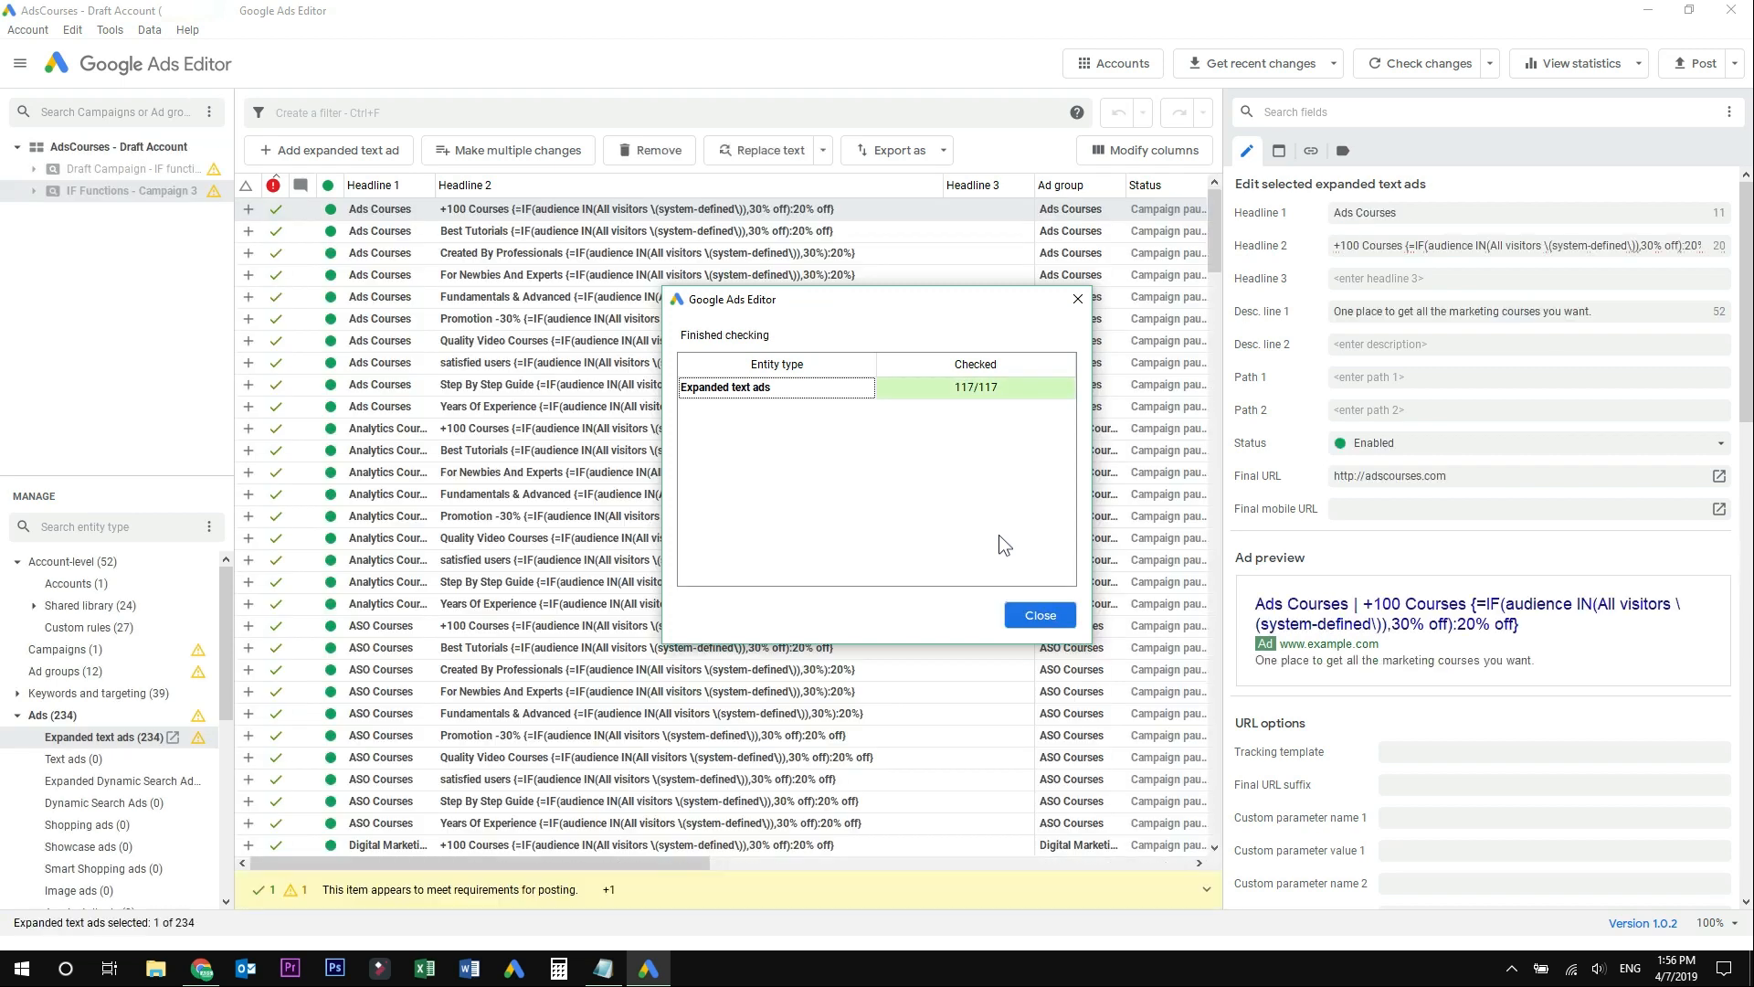
left_click(1031, 610)
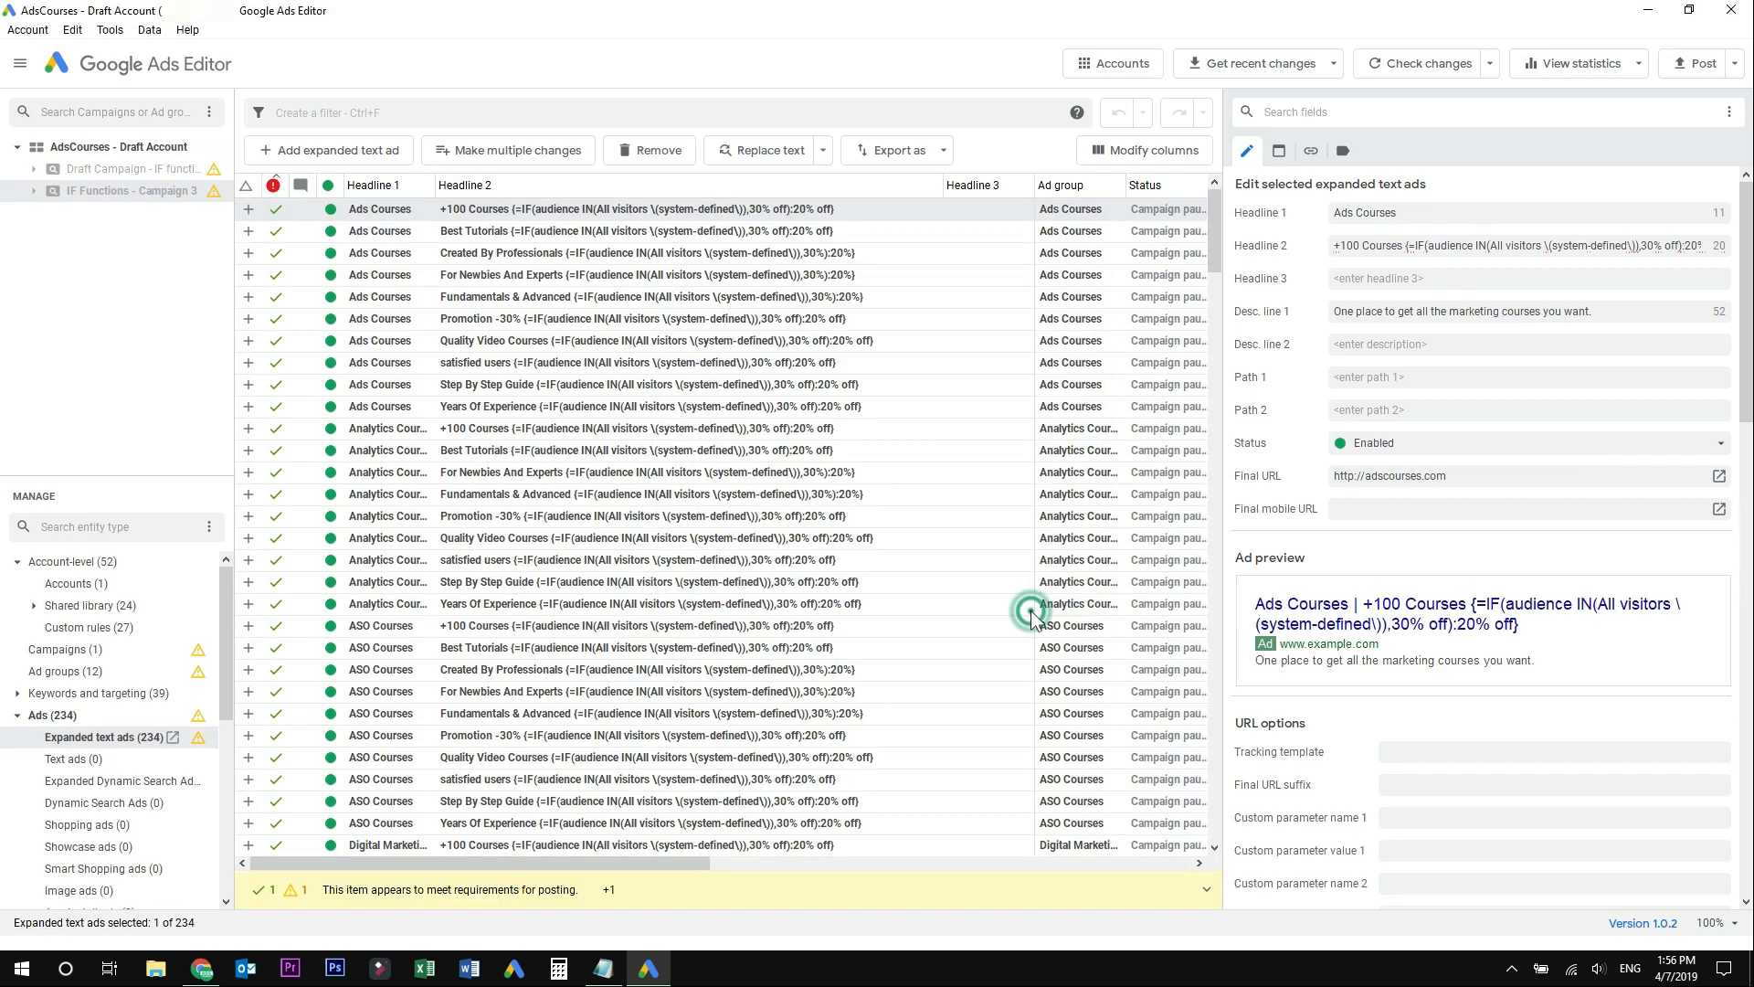
left_click(1030, 607)
left_click(892, 324)
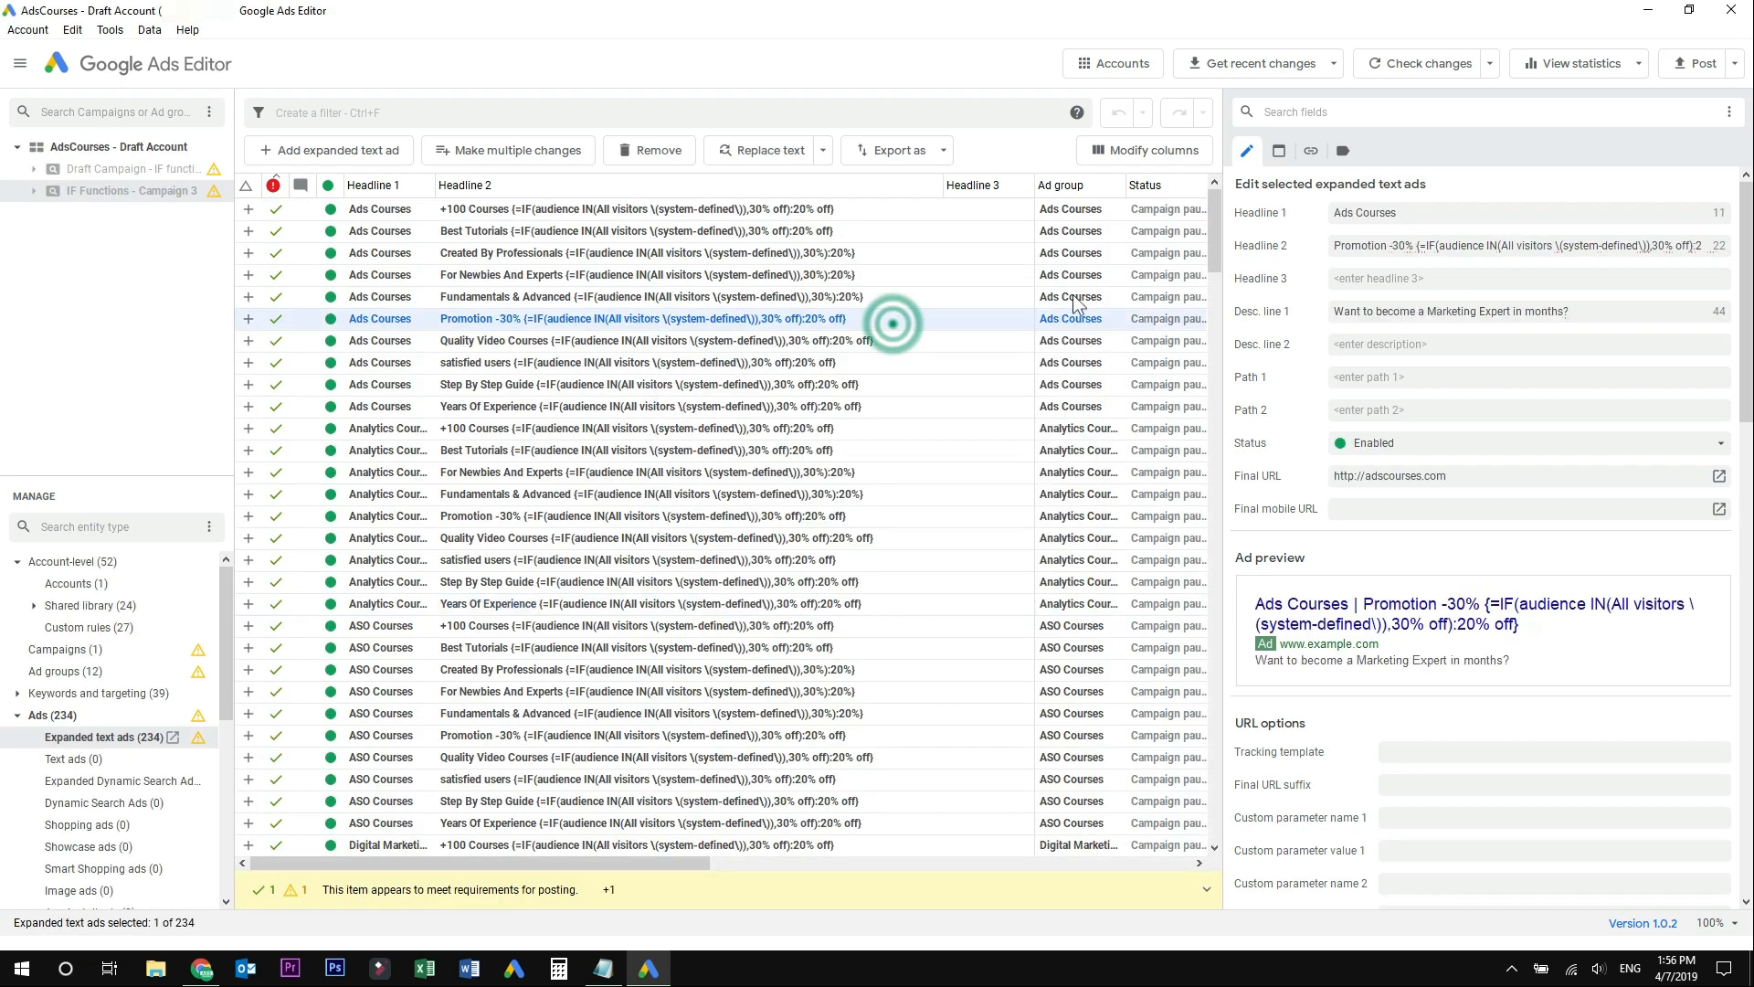
- Post the selected campaign's new expanded text ads to Google Ads
left_click(1697, 66)
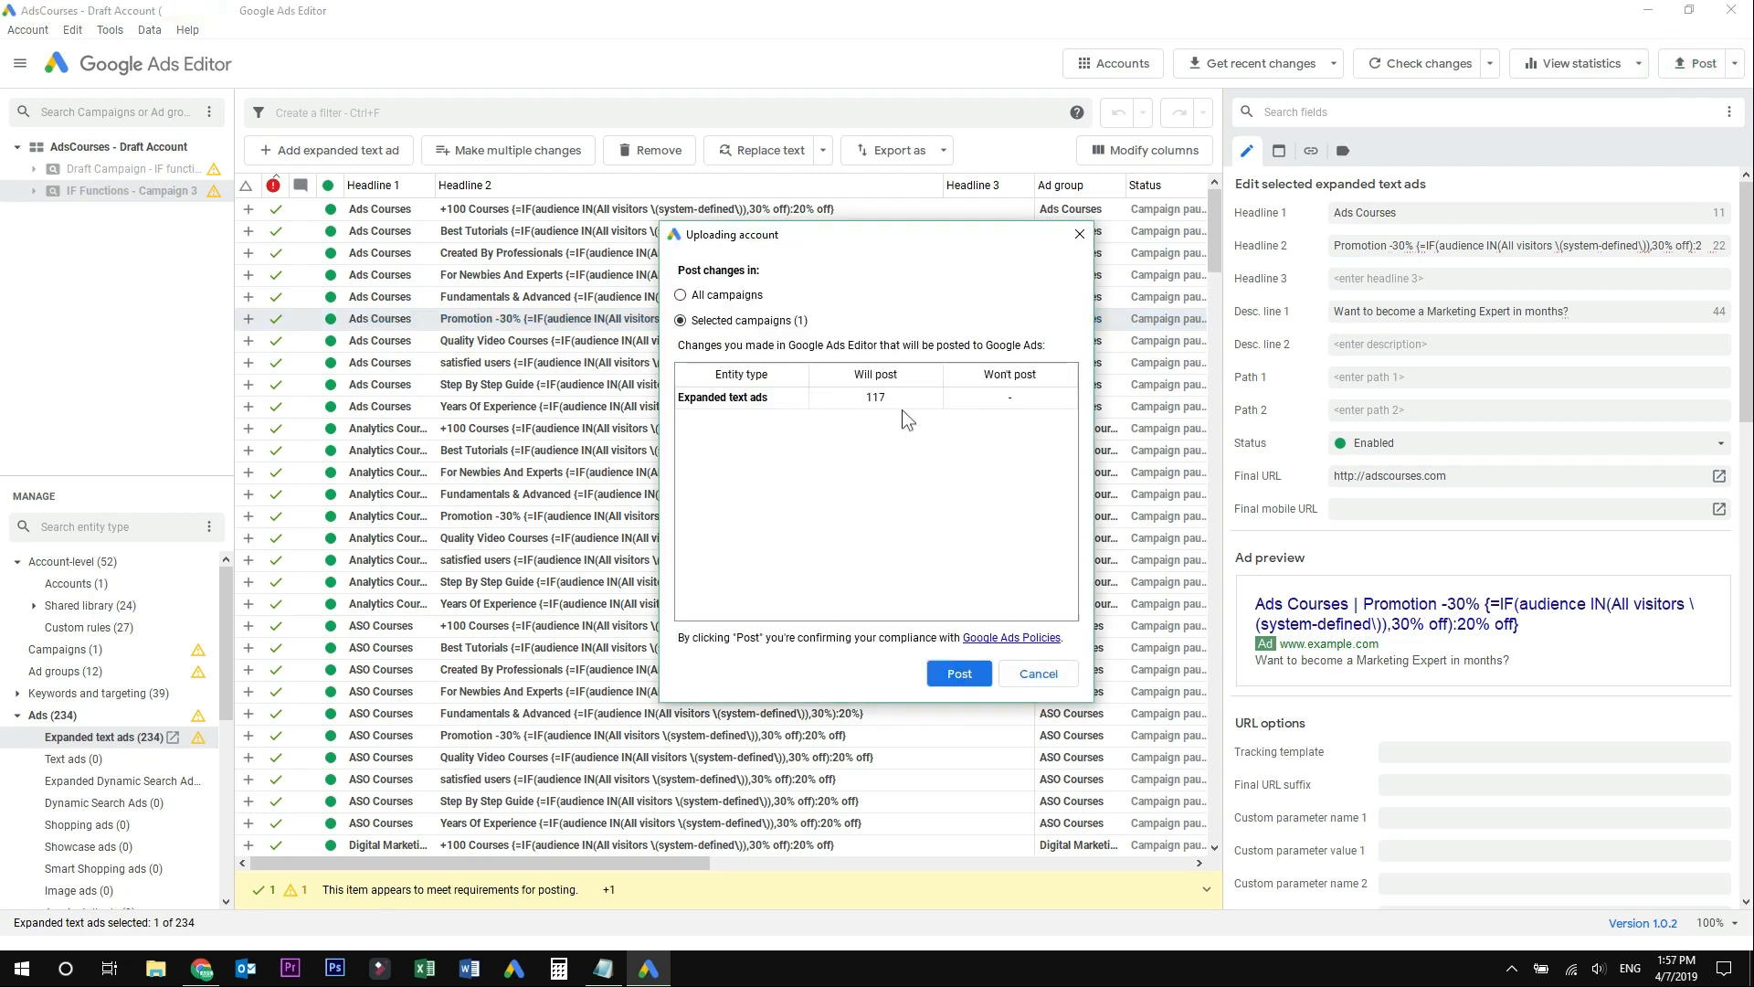
left_click(959, 674)
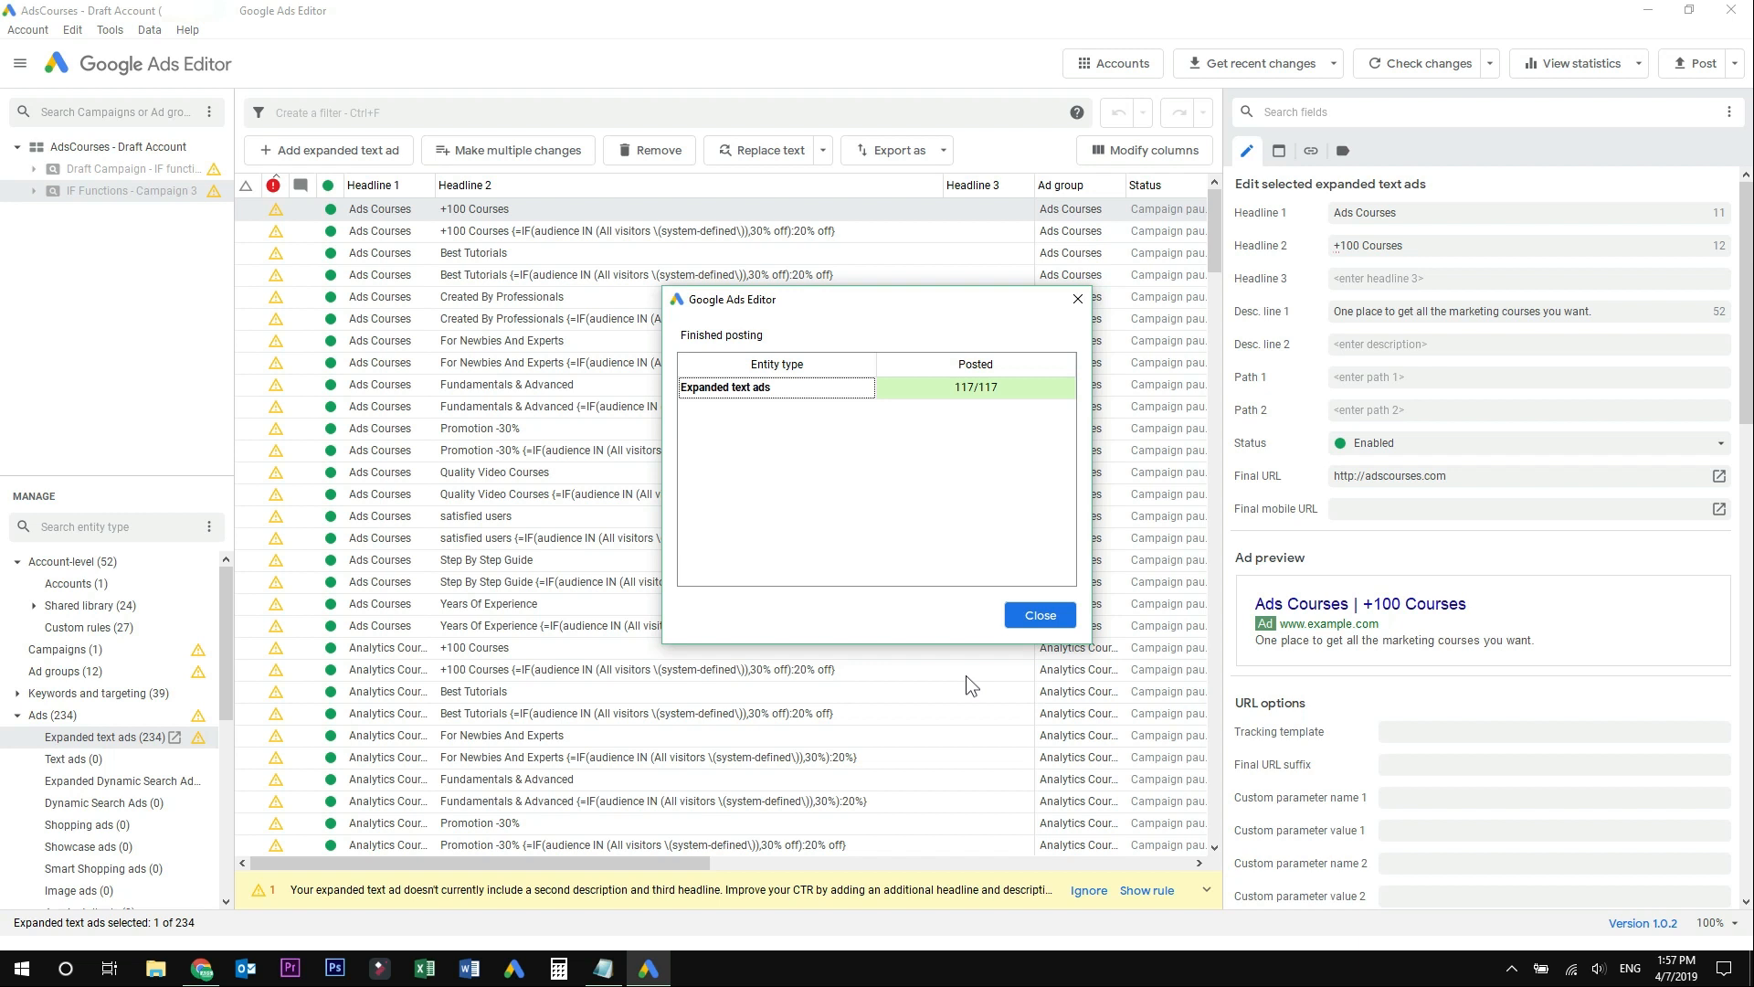
left_click(1032, 623)
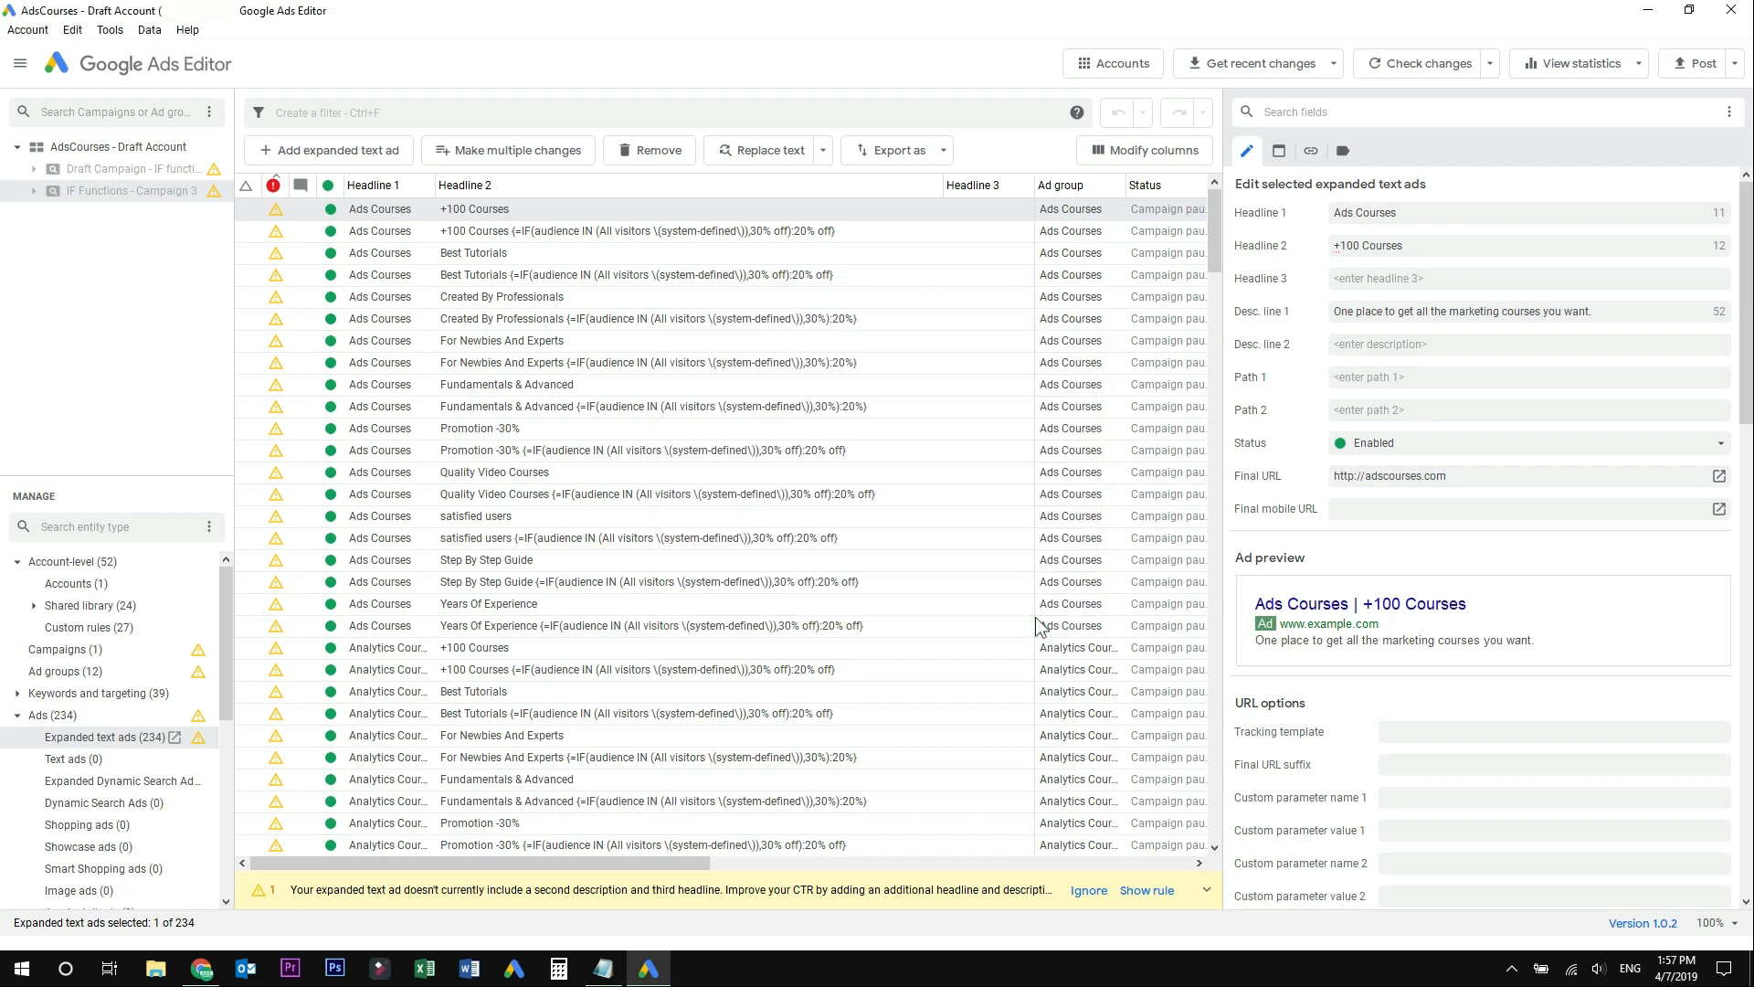